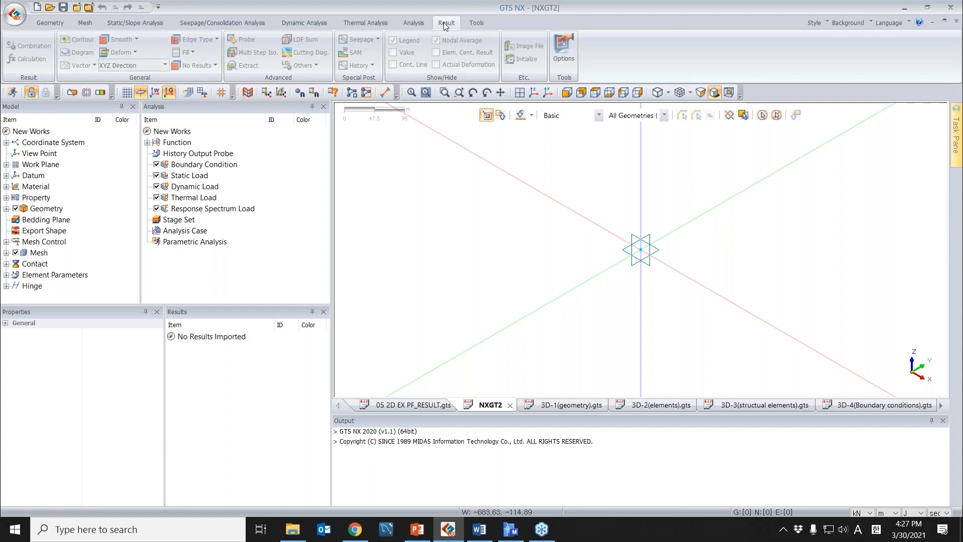
# Load the file 3D BASE.dxf for a DXF 3D wireframe import.
pyautogui.click(47, 23)
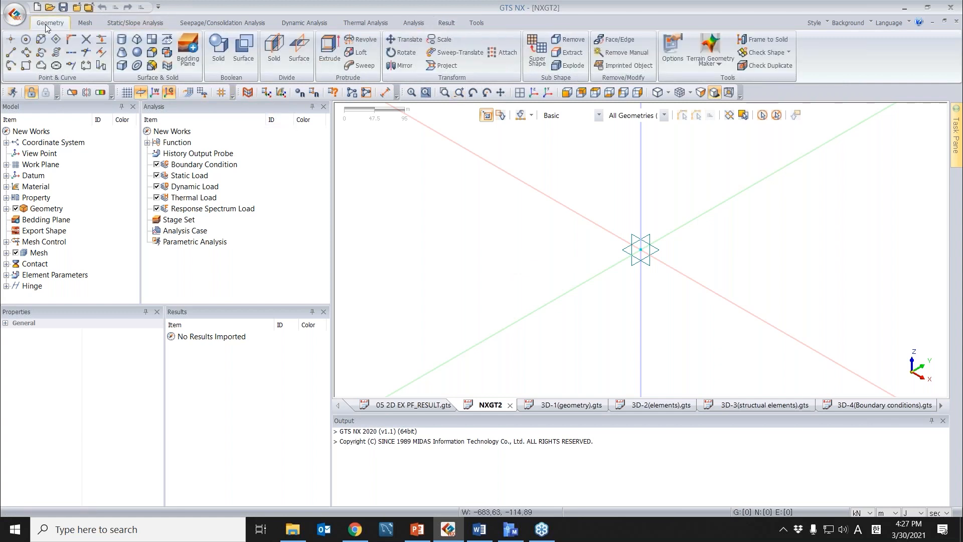
pyautogui.click(14, 14)
pyautogui.click(55, 150)
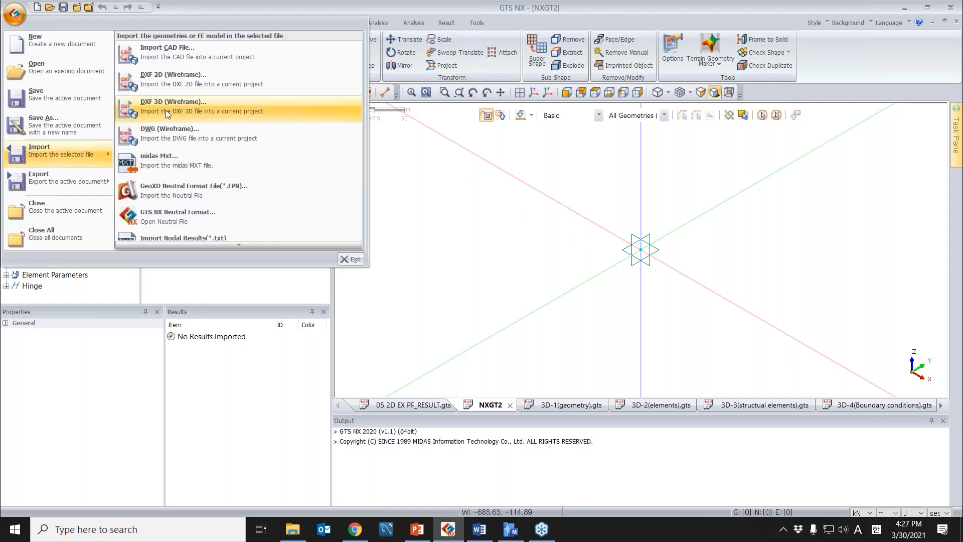
pyautogui.click(165, 110)
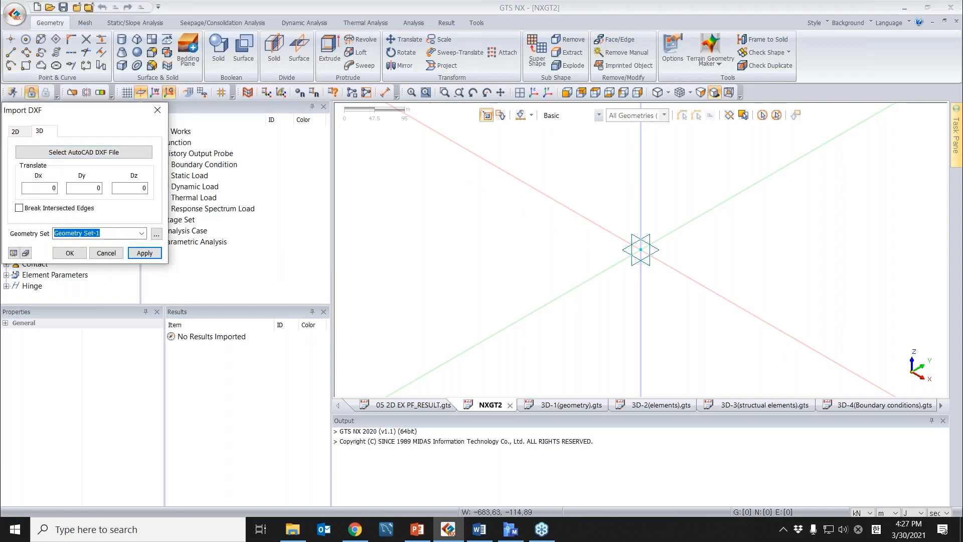
pyautogui.click(190, 142)
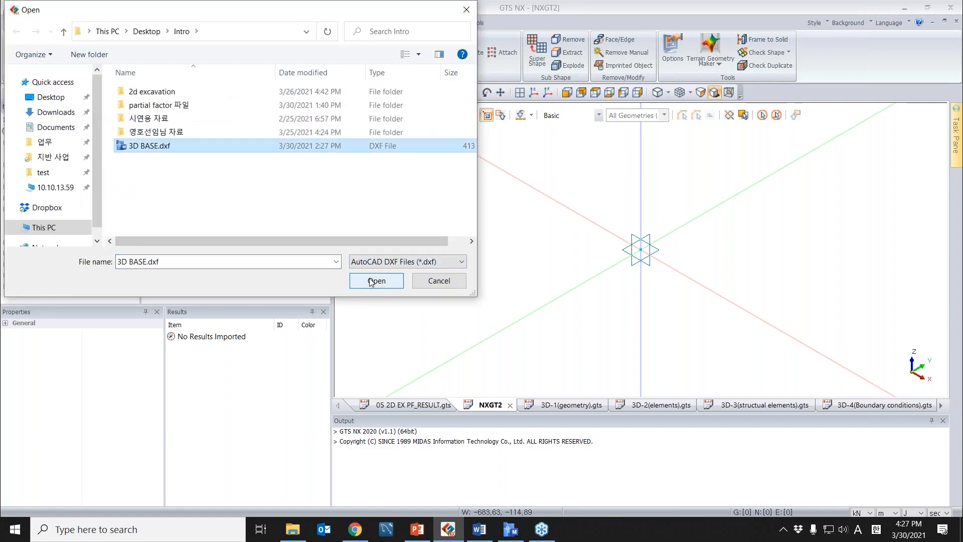
pyautogui.click(376, 280)
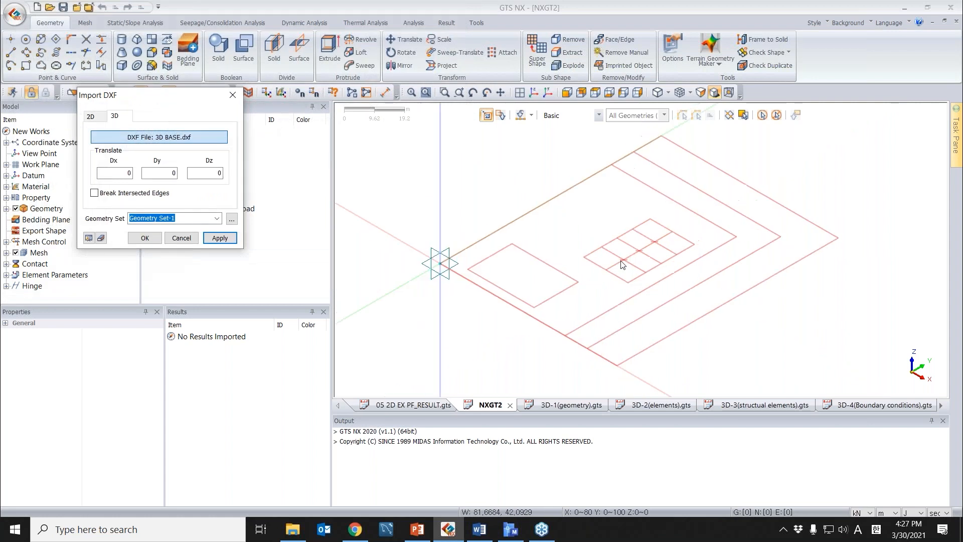
# Set the DXF translation to 30 m in Dz and import the wireframe into Geometry Set-1.
pyautogui.moveTo(621, 261); pyautogui.dragTo(583, 256, button='middle')
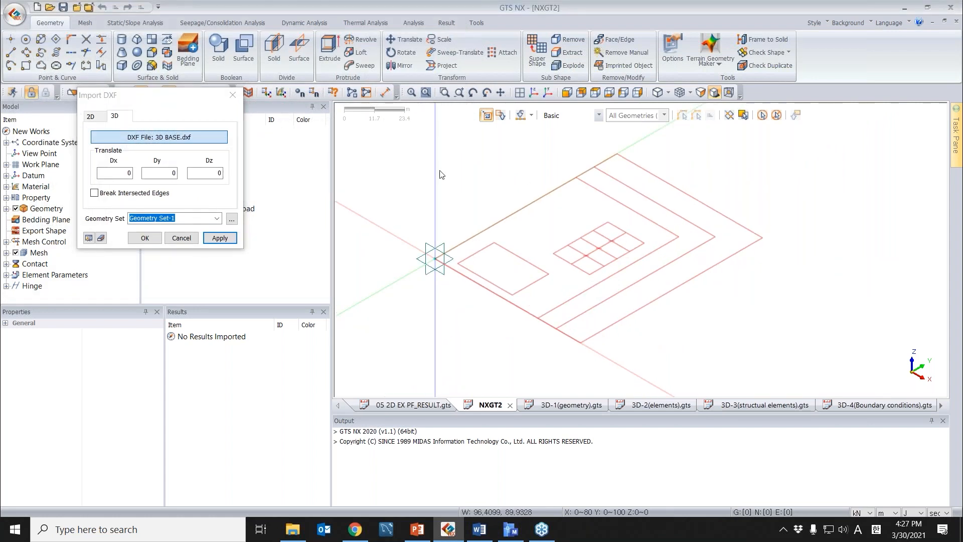
pyautogui.click(218, 173)
pyautogui.write('3')
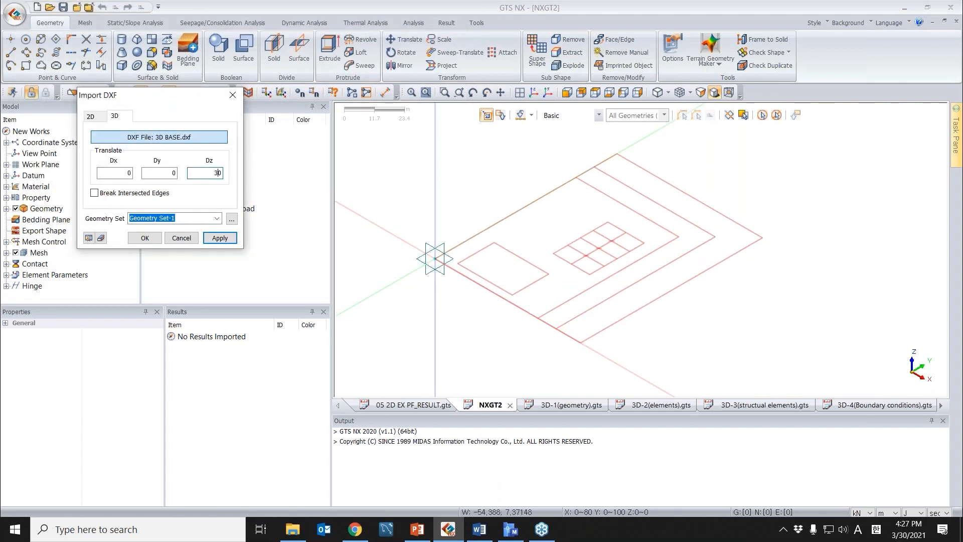
pyautogui.click(88, 239)
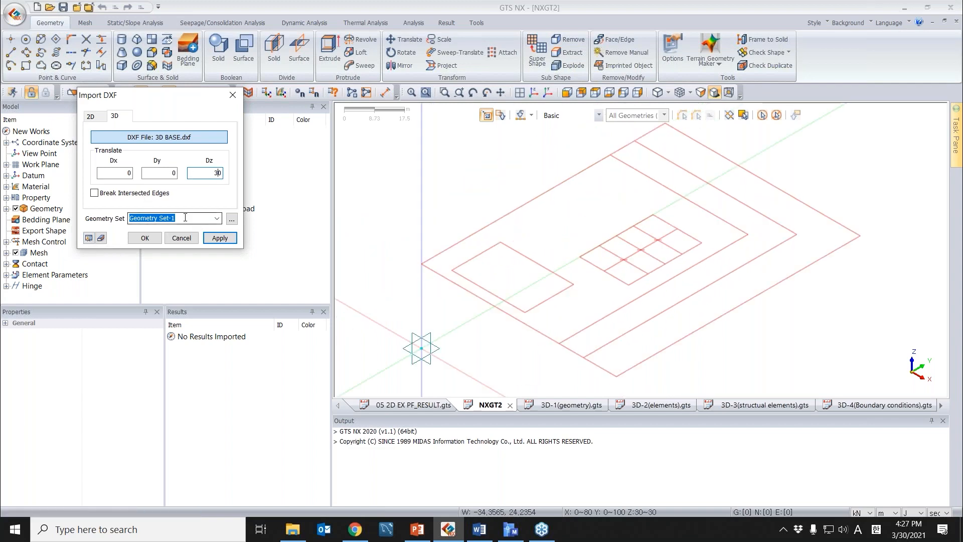
pyautogui.click(145, 238)
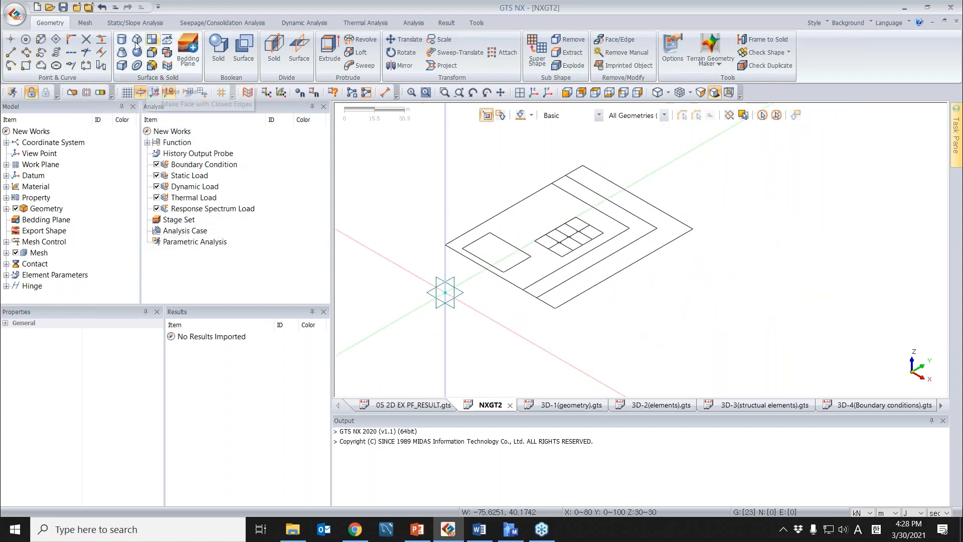
# Intersect all the imported curves with one another.
pyautogui.click(87, 40)
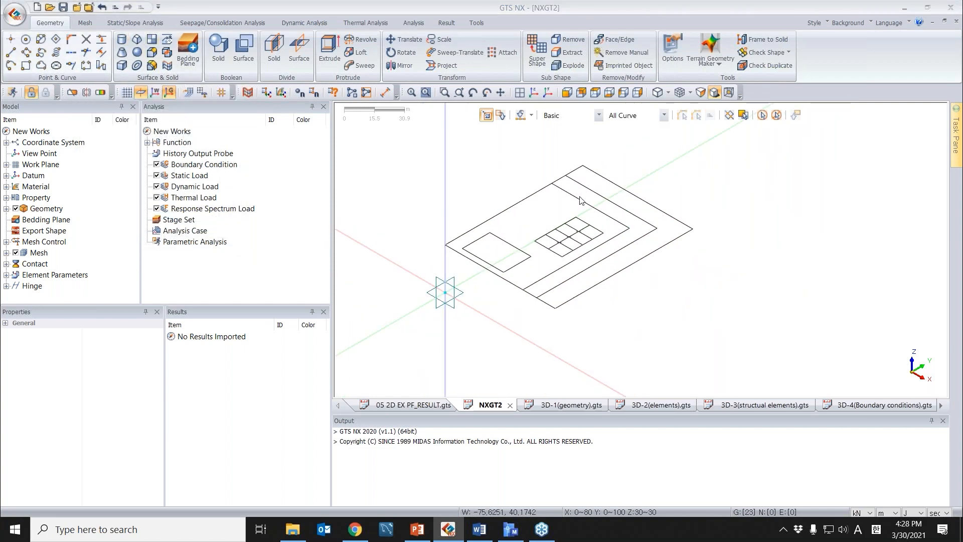
pyautogui.hotkey('ctrl', 'a')
pyautogui.click(72, 201)
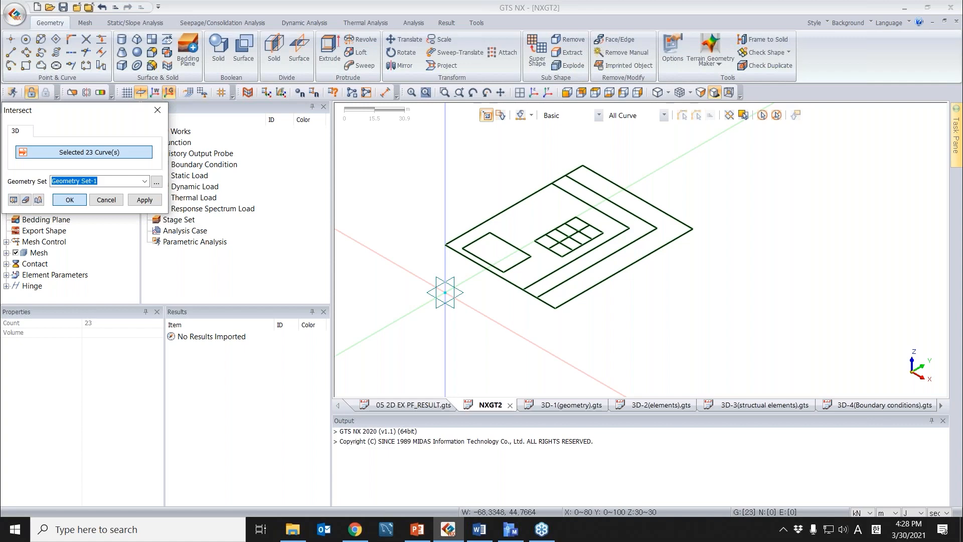
# Make a face from the eight edges forming the outer boundary of the wireframe.
pyautogui.click(153, 40)
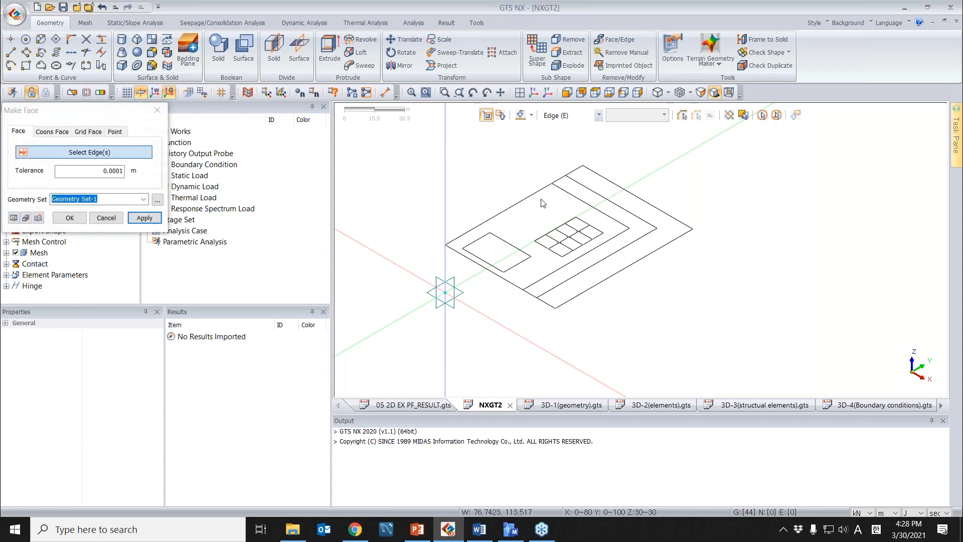
pyautogui.click(524, 198)
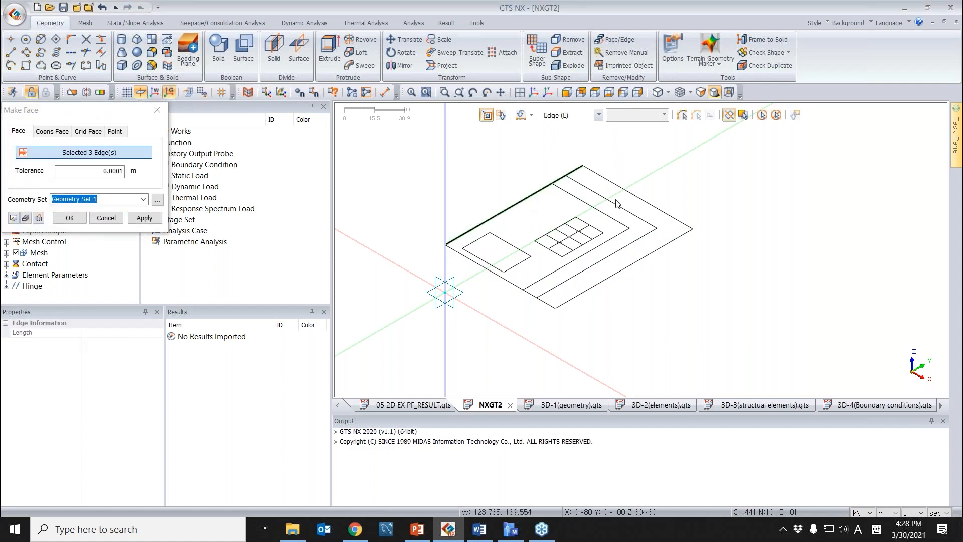
pyautogui.click(637, 197)
pyautogui.click(688, 232)
pyautogui.click(535, 296)
pyautogui.click(530, 293)
pyautogui.click(491, 271)
pyautogui.click(71, 217)
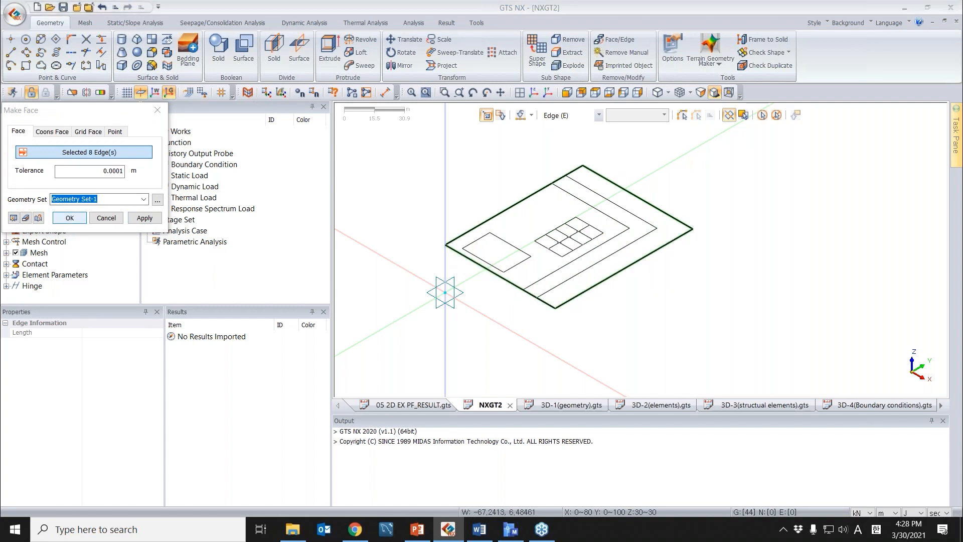
# Extrude the boundary face 30 m as a solid along the vertical Z axis, in the reverse direction.
pyautogui.click(537, 211)
pyautogui.moveTo(125, 115); pyautogui.dragTo(192, 109)
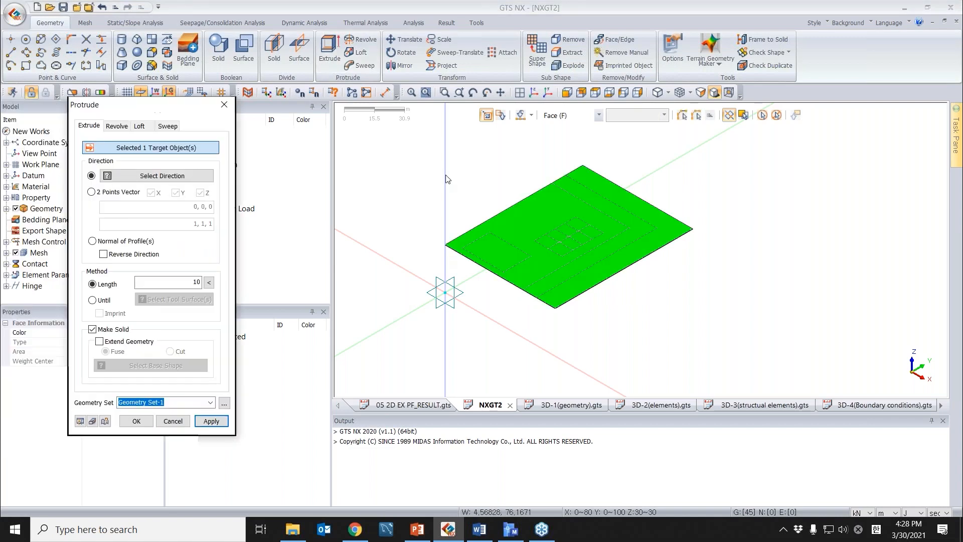
pyautogui.click(445, 174)
pyautogui.click(196, 178)
pyautogui.click(445, 178)
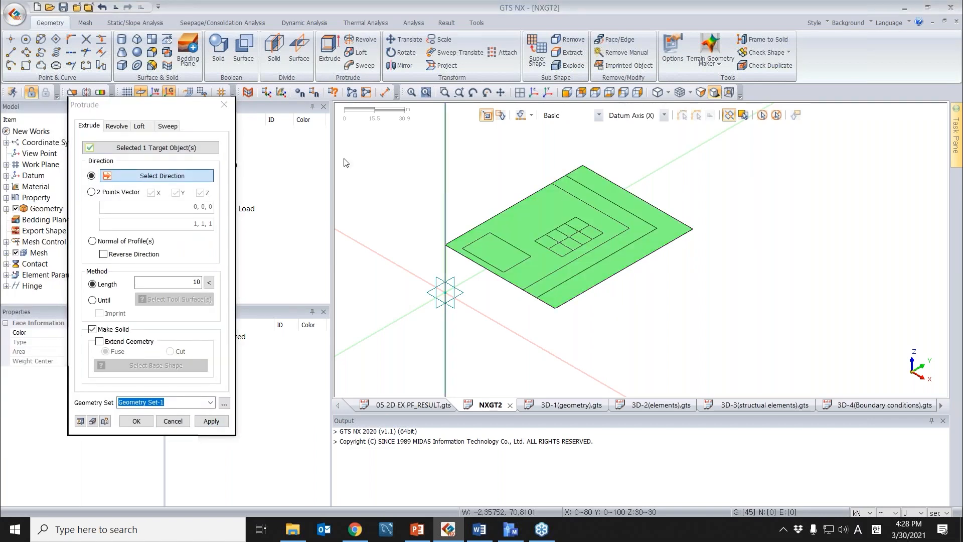
pyautogui.moveTo(181, 105); pyautogui.dragTo(218, 57)
pyautogui.click(184, 207)
pyautogui.write('30')
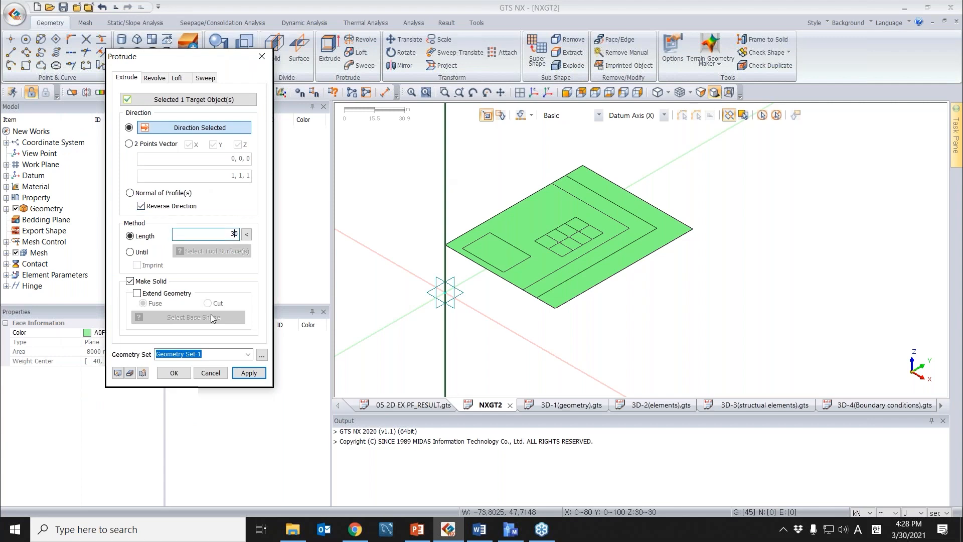
pyautogui.click(174, 372)
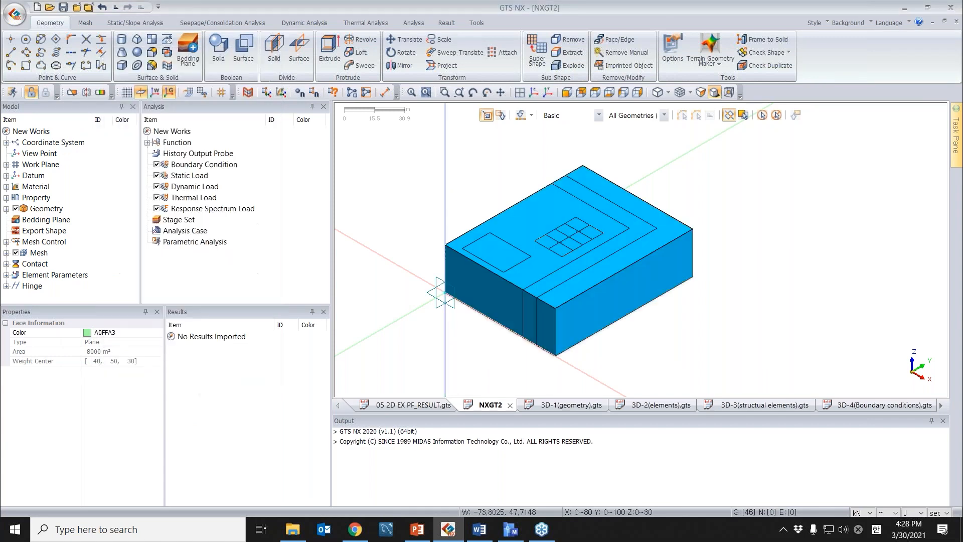
# Imprint the two L-shaped lines and the separate rectangle's edges on the solid's top face, using the direction of shortest path line.
pyautogui.moveTo(736, 186); pyautogui.dragTo(721, 190, button='middle')
pyautogui.scroll(1, 644, 189)
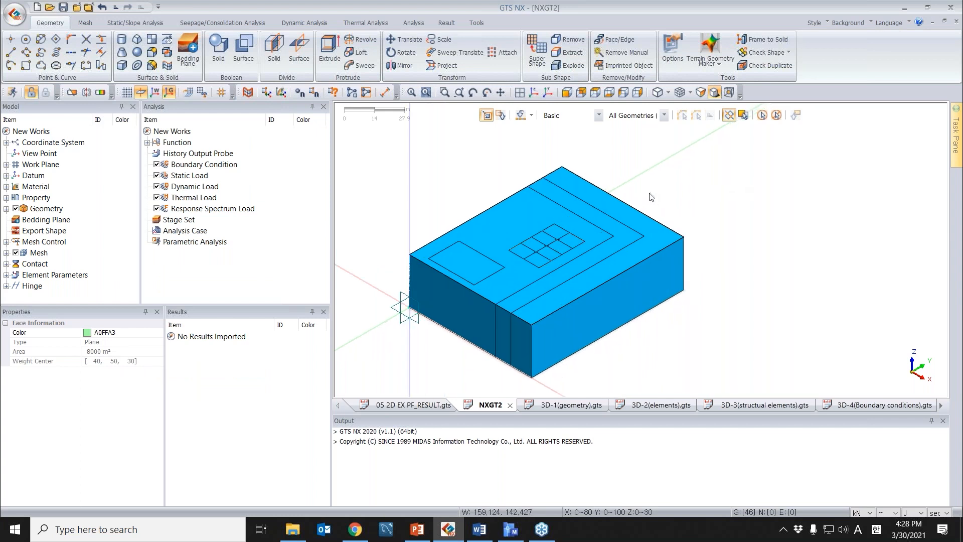
pyautogui.scroll(1, 468, 199)
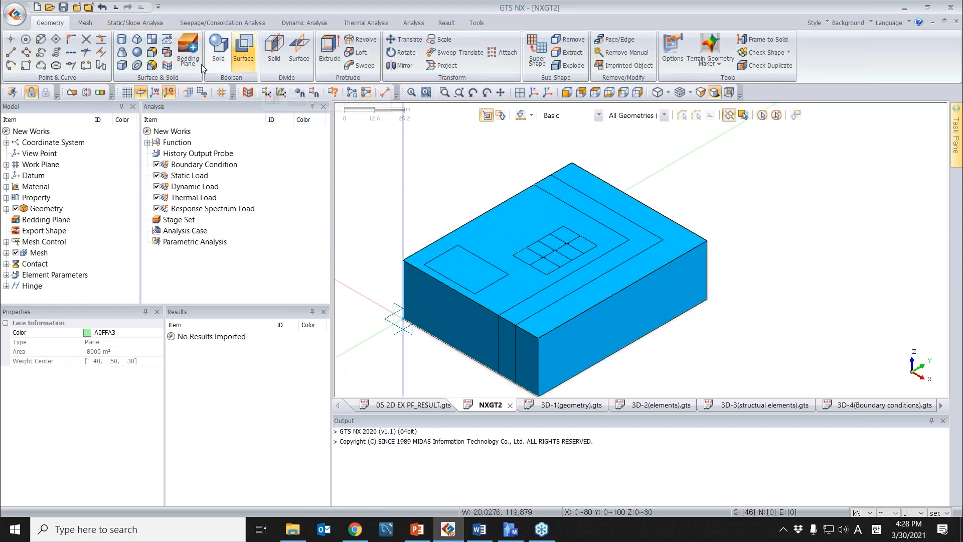
pyautogui.click(166, 45)
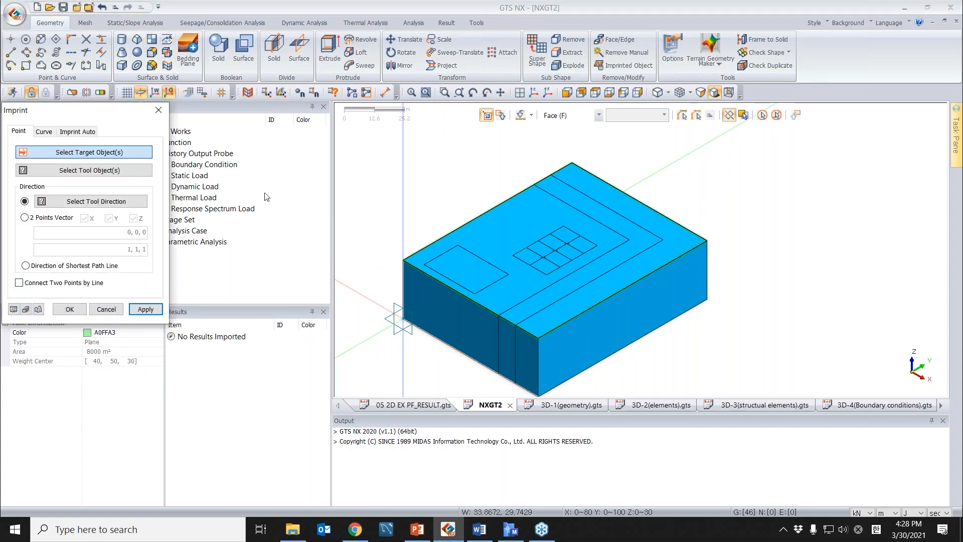
pyautogui.click(621, 213)
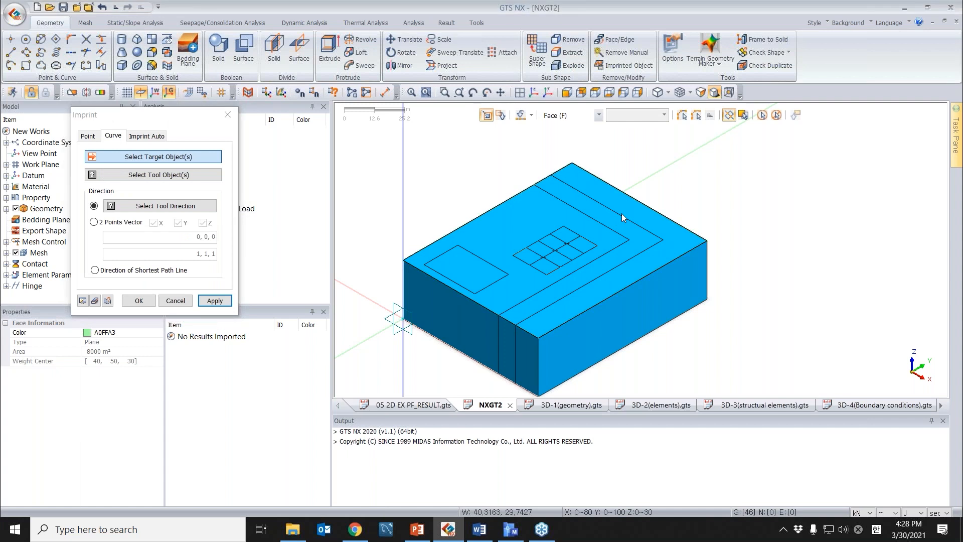
pyautogui.moveTo(601, 220)
pyautogui.mouseDown()
pyautogui.moveTo(646, 243)
pyautogui.moveTo(582, 264)
pyautogui.mouseUp()
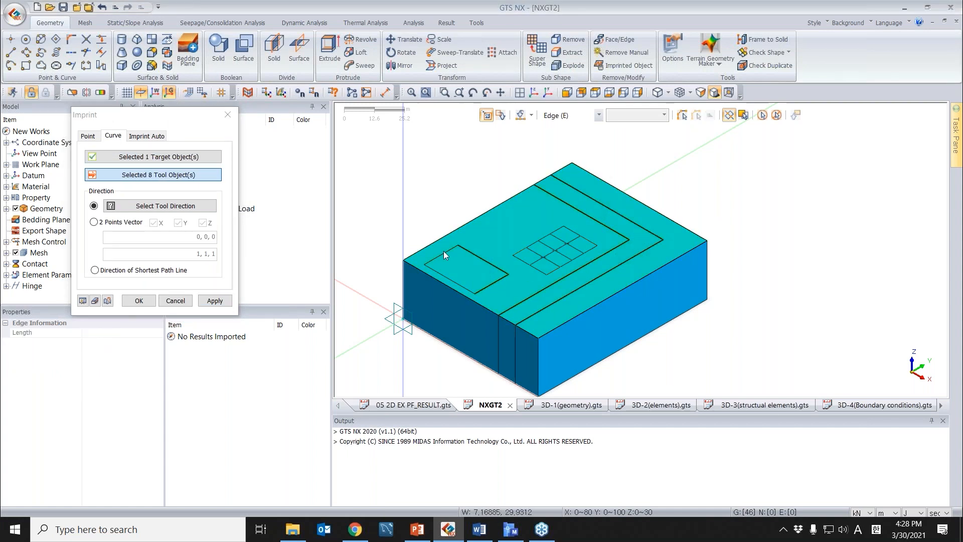
pyautogui.moveTo(440, 277); pyautogui.dragTo(438, 270)
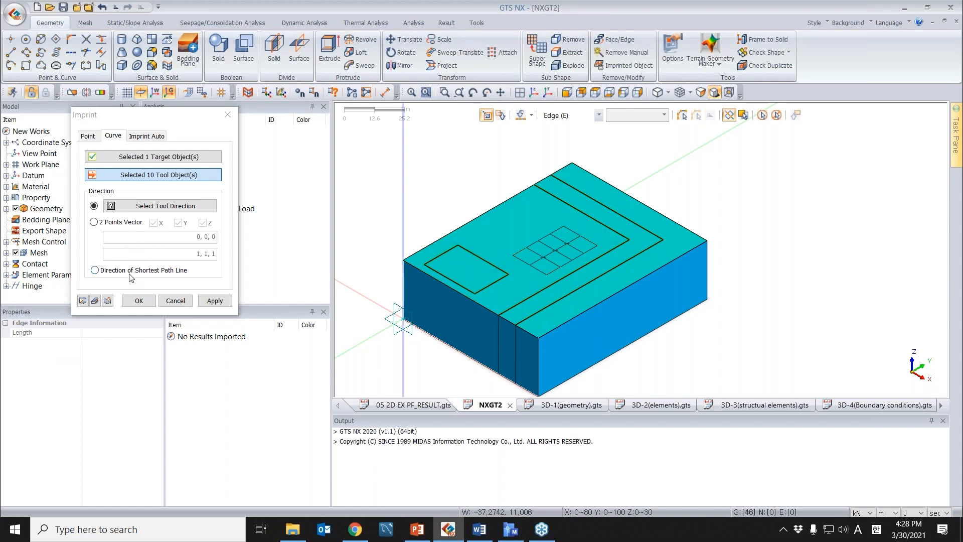
pyautogui.click(139, 301)
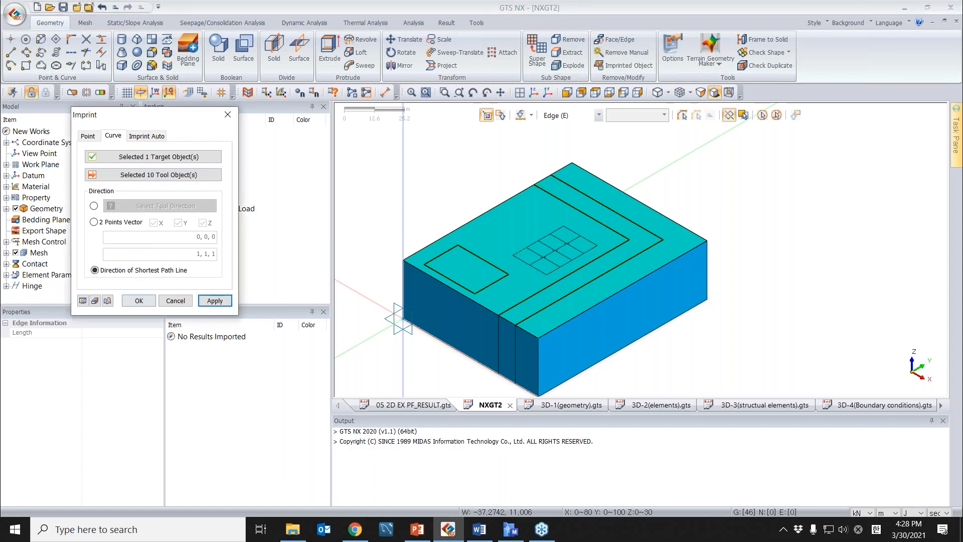
# Hide the curves of Geometry Set-1 to check the imprinted lines on the solid, and show the curves again.
pyautogui.click(7, 208)
pyautogui.click(16, 220)
pyautogui.click(35, 231)
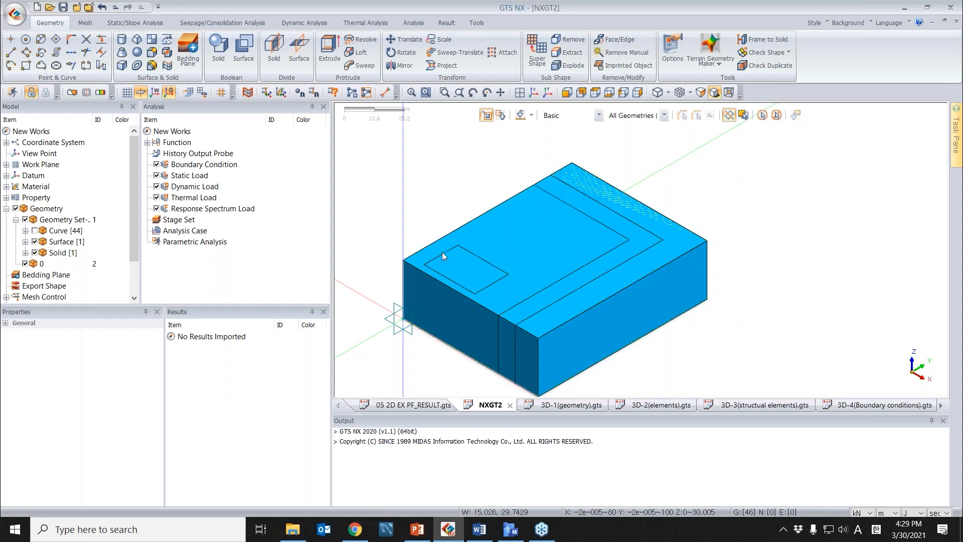
pyautogui.click(35, 230)
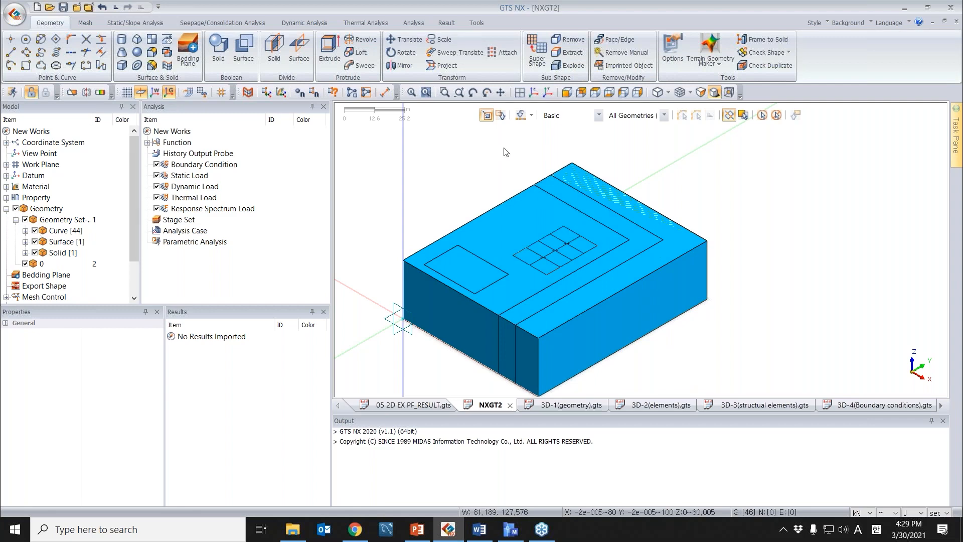
# Extrude the imprinted rectangular face on the ground block 20 m upward along the Z axis as a solid.
pyautogui.click(330, 50)
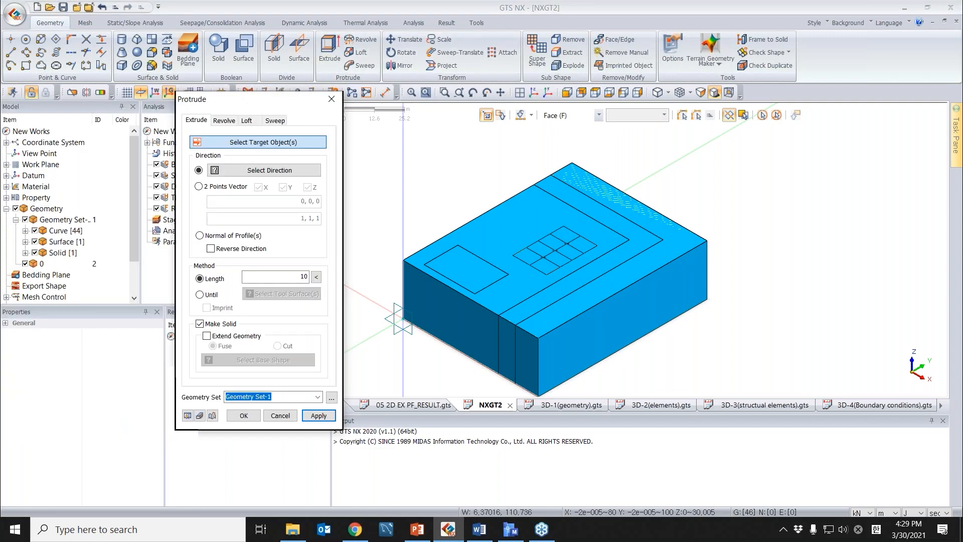
pyautogui.click(466, 262)
pyautogui.click(404, 183)
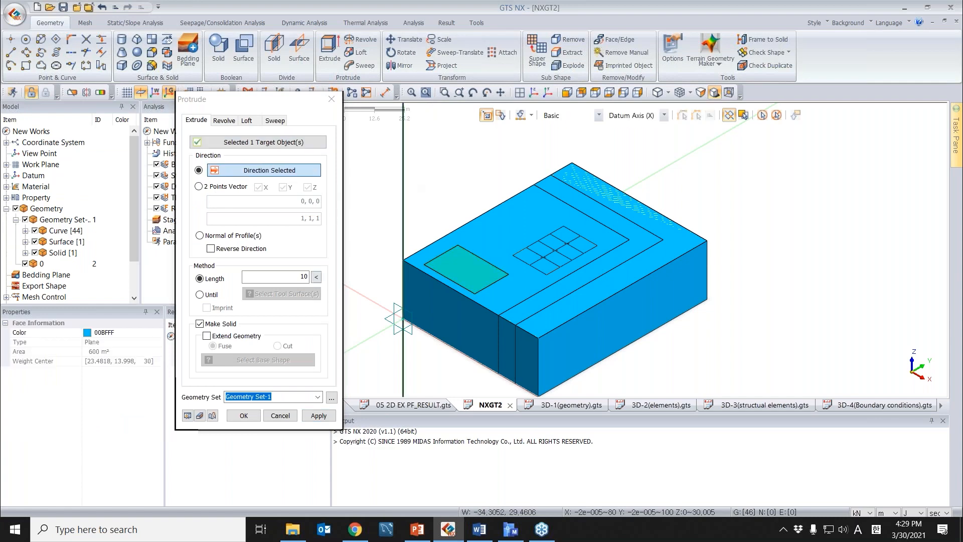
pyautogui.click(302, 276)
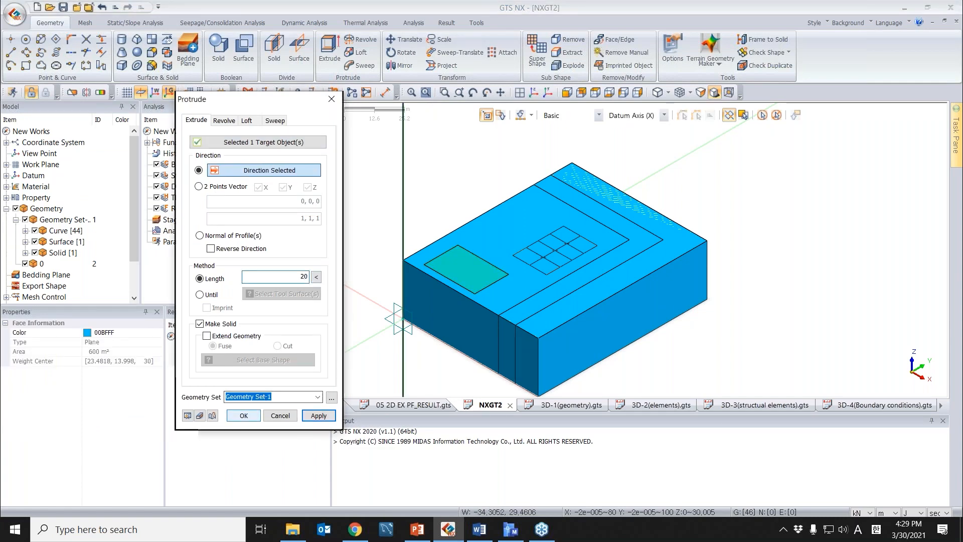
pyautogui.press('Return')
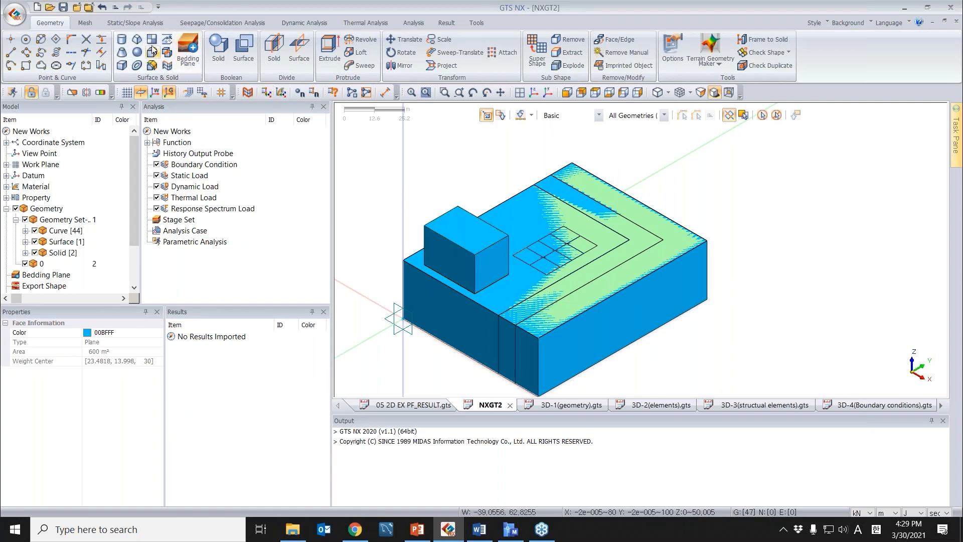
# Hide the large ground solid beneath the new block.
pyautogui.click(632, 266)
pyautogui.rightClick(633, 265)
pyautogui.click(655, 285)
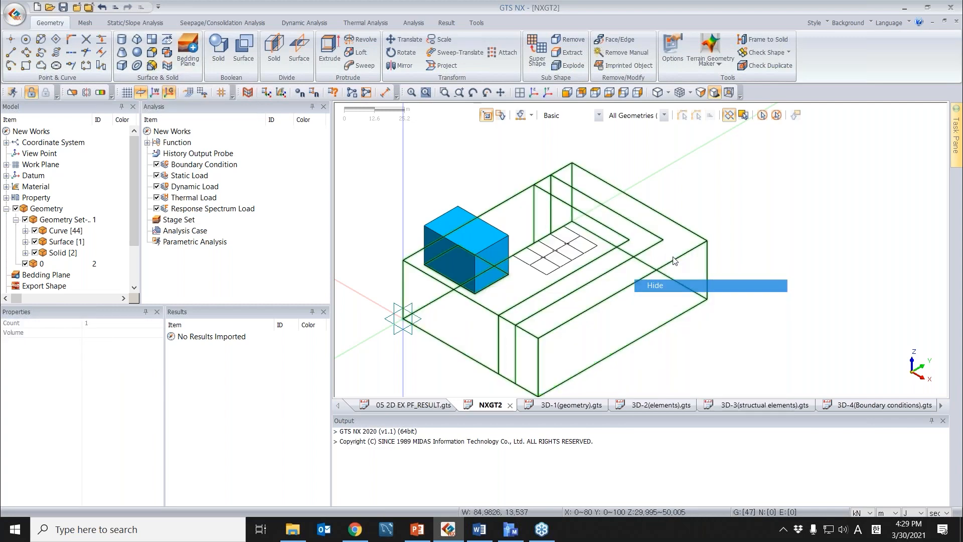
# Make a face from the twelve outer edges of the small rectangular grid.
pyautogui.click(153, 44)
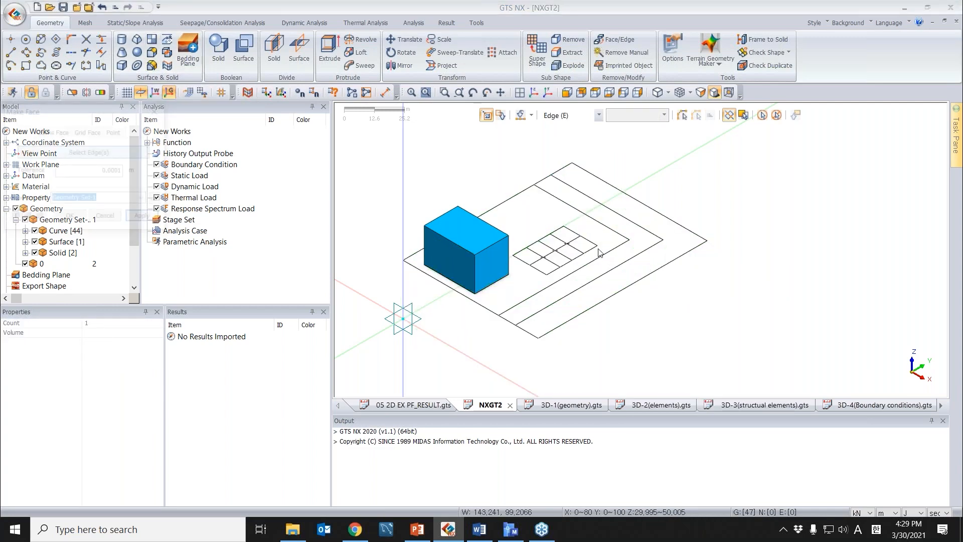
pyautogui.scroll(3, 530, 250)
pyautogui.moveTo(528, 247); pyautogui.dragTo(574, 242, button='middle')
pyautogui.scroll(2, 574, 242)
pyautogui.click(571, 190)
pyautogui.click(594, 196)
pyautogui.click(640, 223)
pyautogui.click(645, 246)
pyautogui.click(612, 265)
pyautogui.click(581, 282)
pyautogui.click(549, 301)
pyautogui.click(510, 298)
pyautogui.click(467, 274)
pyautogui.click(463, 251)
pyautogui.click(496, 233)
pyautogui.click(526, 215)
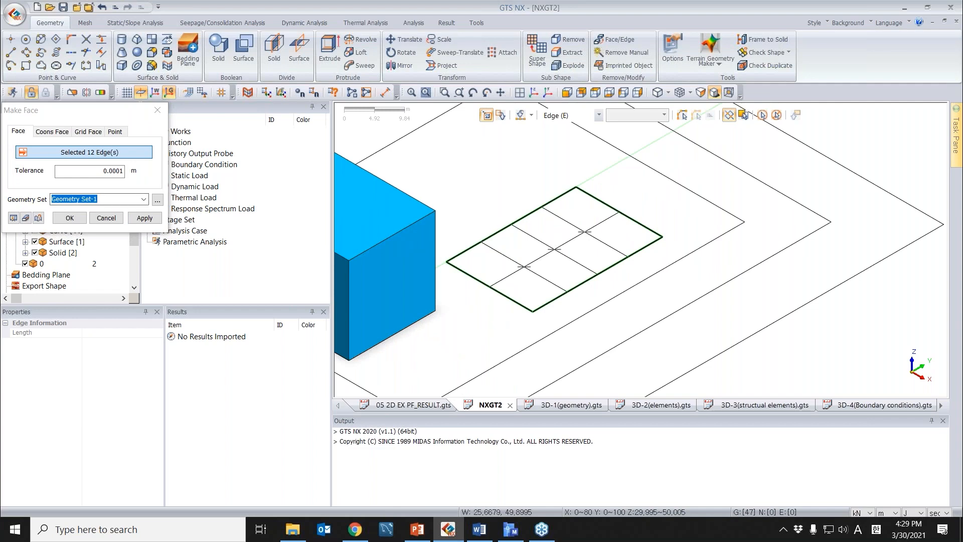
pyautogui.click(79, 218)
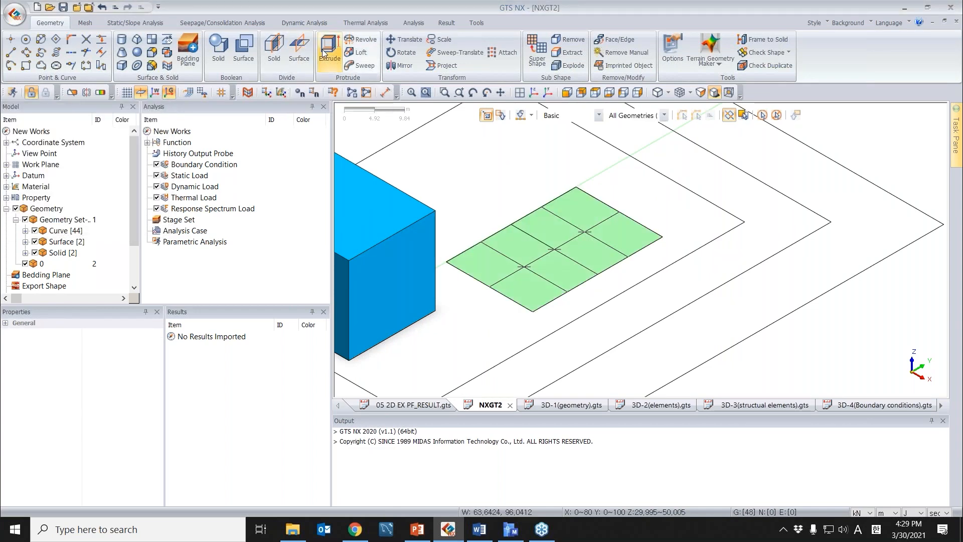
# Extrude the small gridded rectangular face 10 m downward along the reversed Z axis as a solid.
pyautogui.click(544, 228)
pyautogui.moveTo(94, 111); pyautogui.dragTo(123, 99)
pyautogui.scroll(-4, 540, 232)
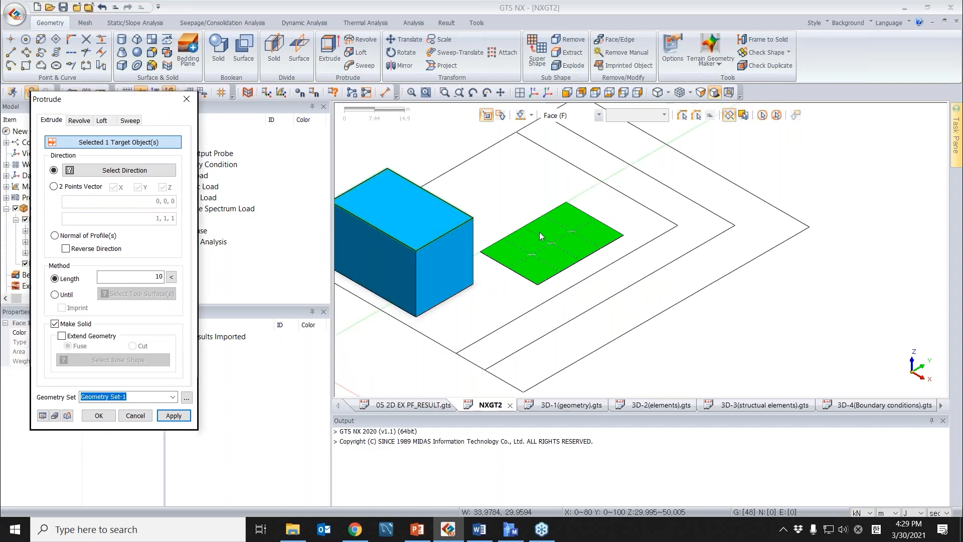
pyautogui.click(157, 171)
pyautogui.click(399, 161)
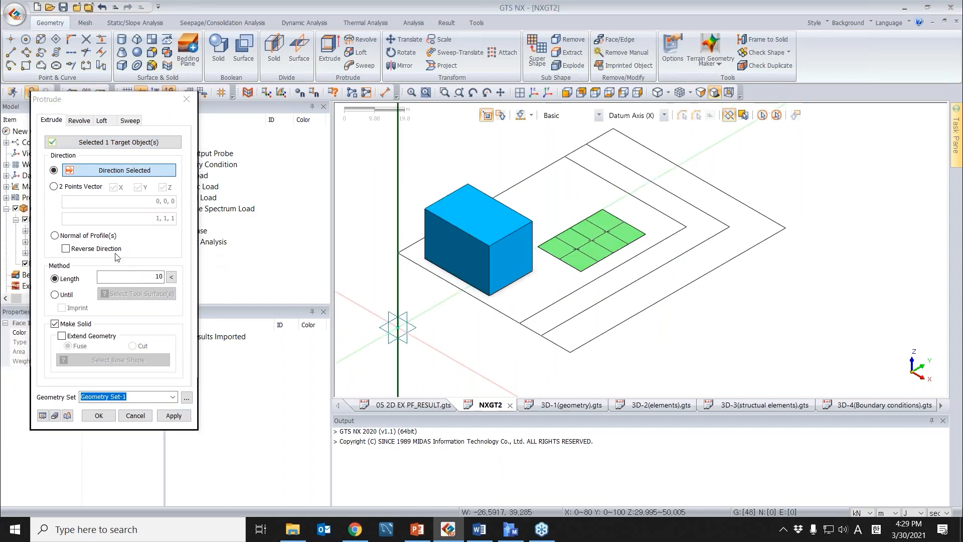
pyautogui.click(66, 248)
pyautogui.doubleClick(159, 276)
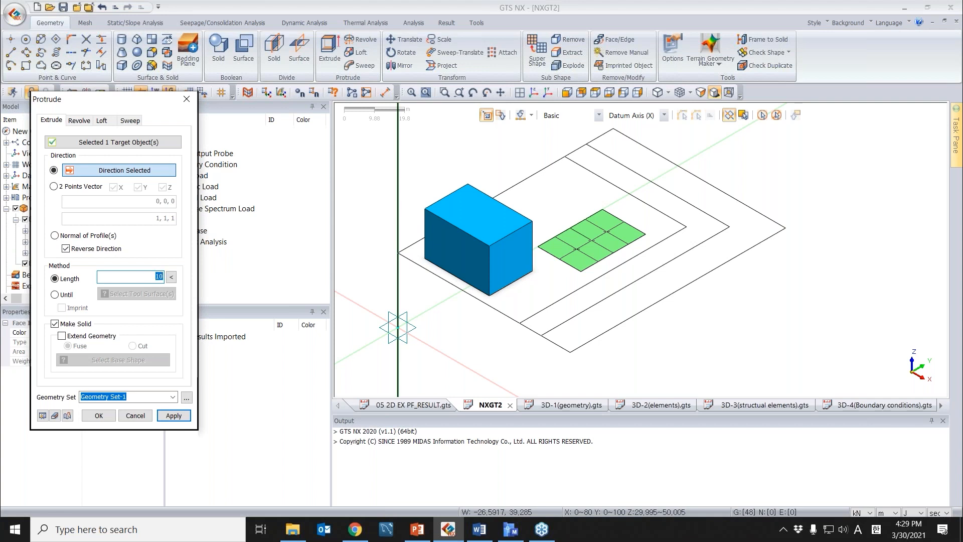
pyautogui.moveTo(115, 99); pyautogui.dragTo(135, 41)
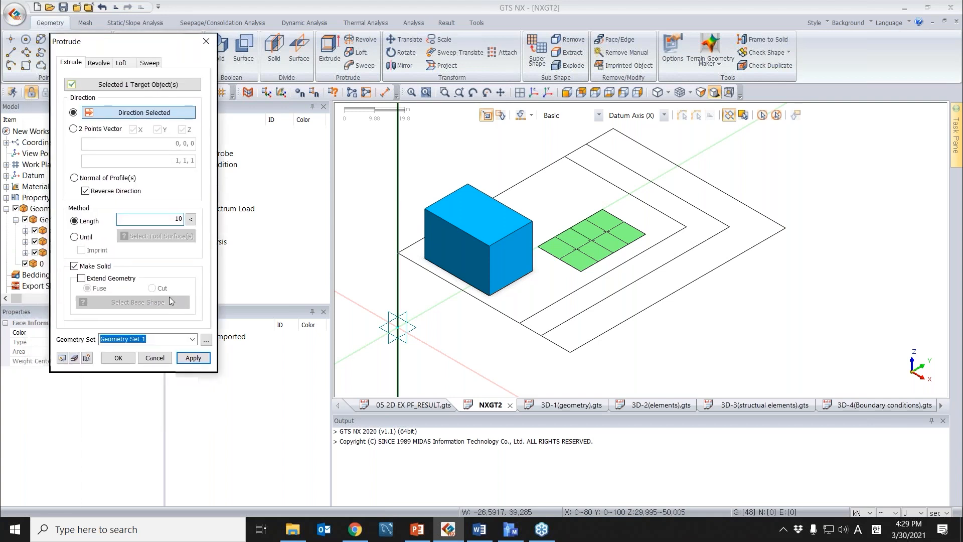
pyautogui.click(119, 358)
# Divide the new gridded excavation solid with a horizontal Z dividing plane at 28 m.
pyautogui.scroll(2, 552, 200)
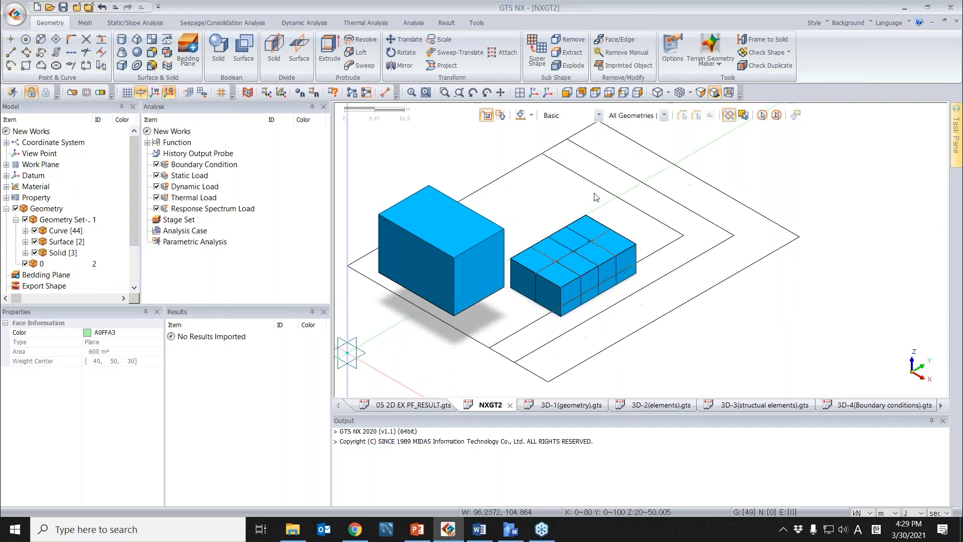
pyautogui.click(546, 273)
pyautogui.click(278, 56)
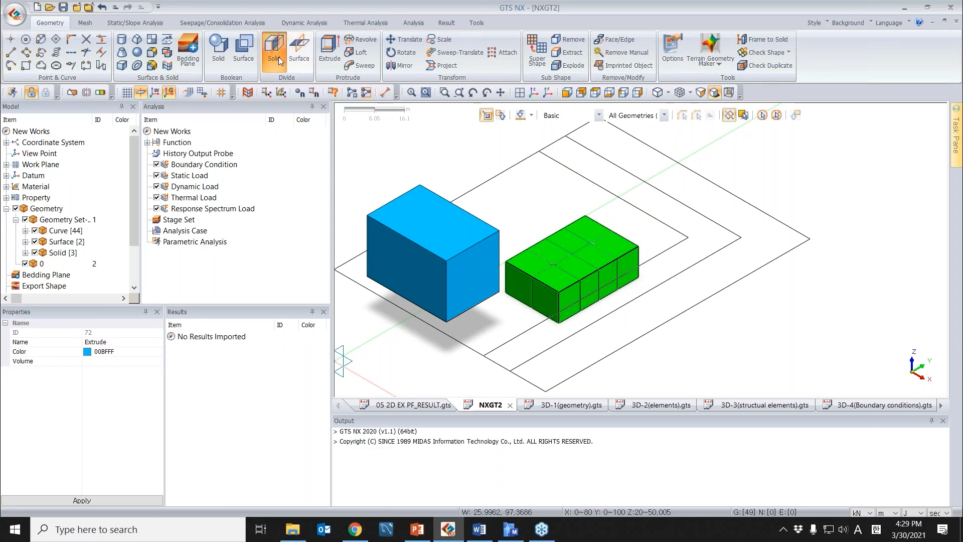
pyautogui.click(148, 232)
pyautogui.click(209, 239)
pyautogui.press('Tab')
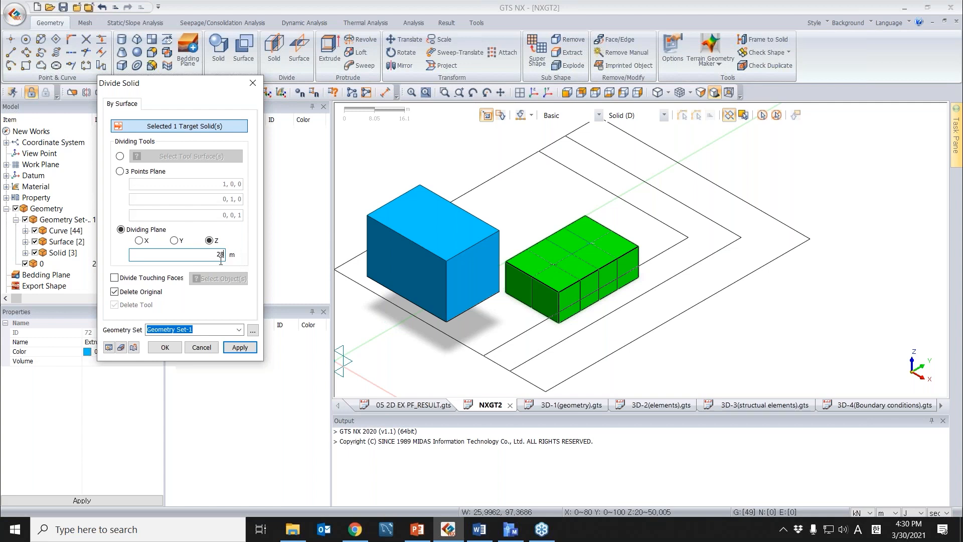
pyautogui.click(238, 348)
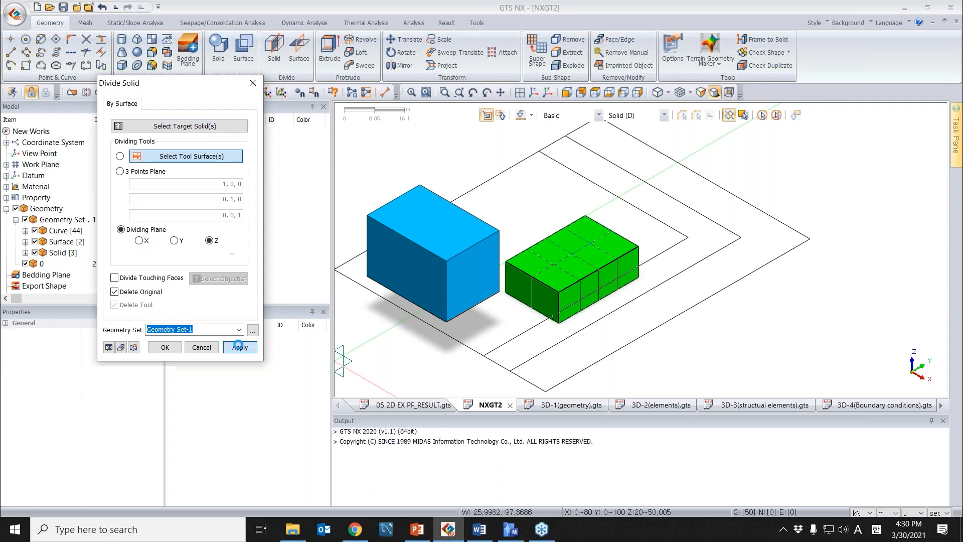
# Divide the lower part of the excavation solid with a Z dividing plane at 26 m.
pyautogui.click(548, 308)
pyautogui.click(148, 231)
pyautogui.click(209, 240)
pyautogui.write('26')
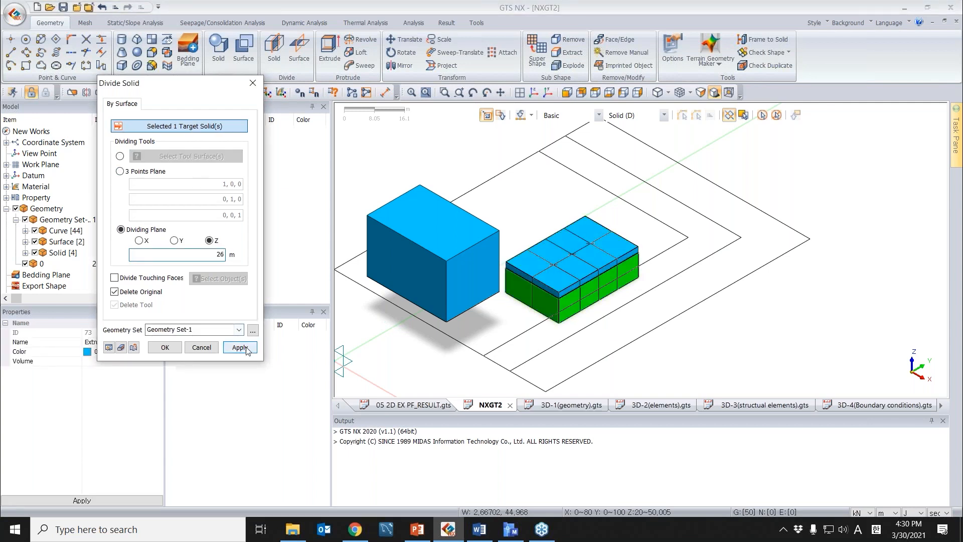
pyautogui.click(240, 347)
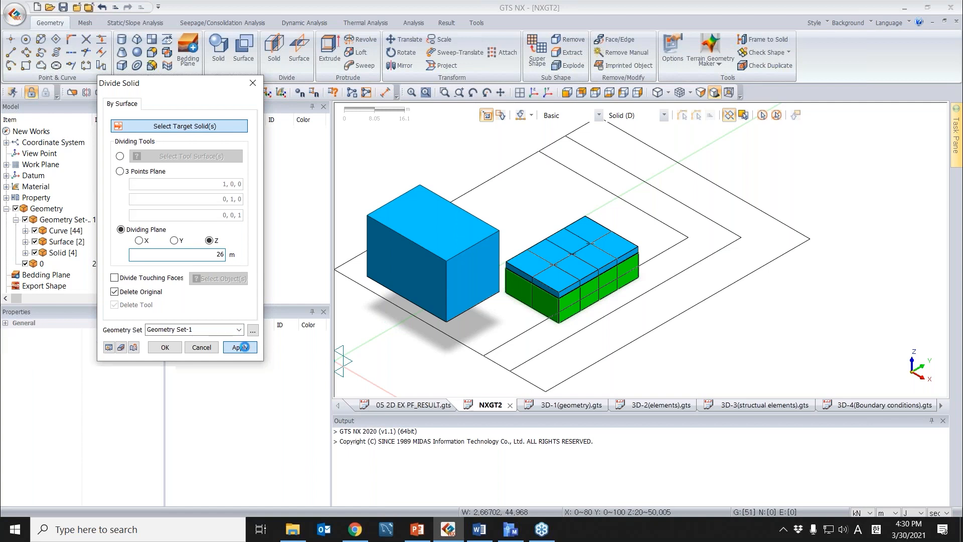
# Divide the remaining lowest excavation solid with a Z dividing plane at 24 m.
pyautogui.click(533, 311)
pyautogui.click(149, 230)
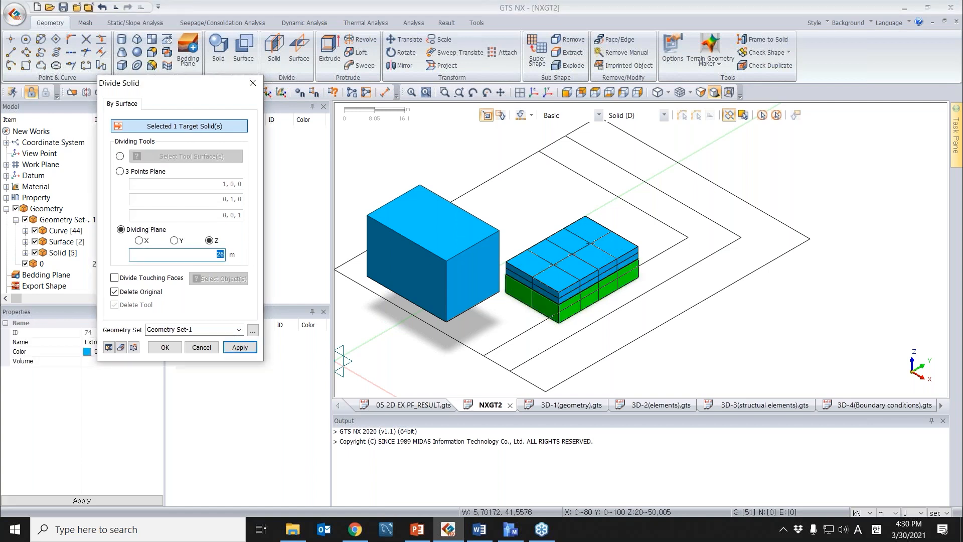
pyautogui.write('24')
pyautogui.click(240, 347)
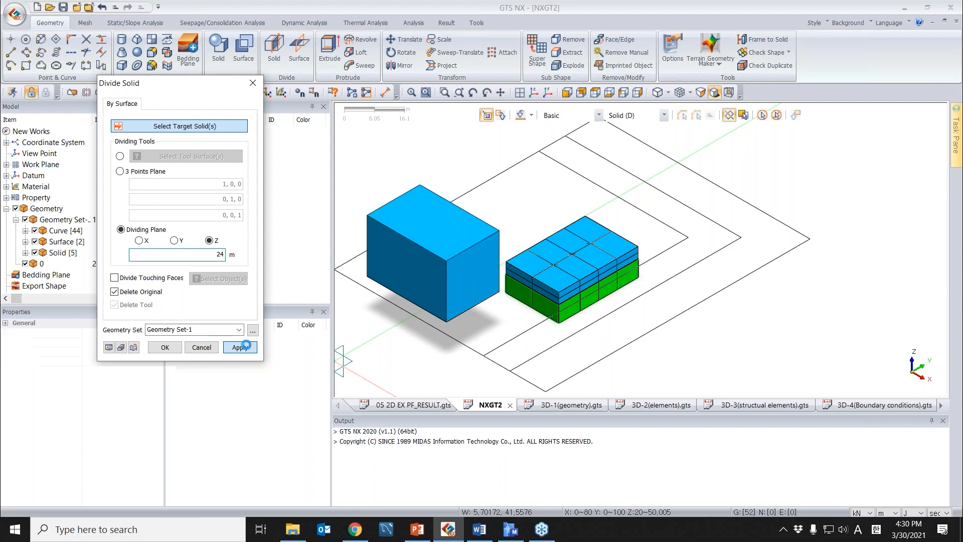
# Divide the bottom excavation solid with a Z dividing plane at 22 m and finish dividing solids.
pyautogui.click(531, 304)
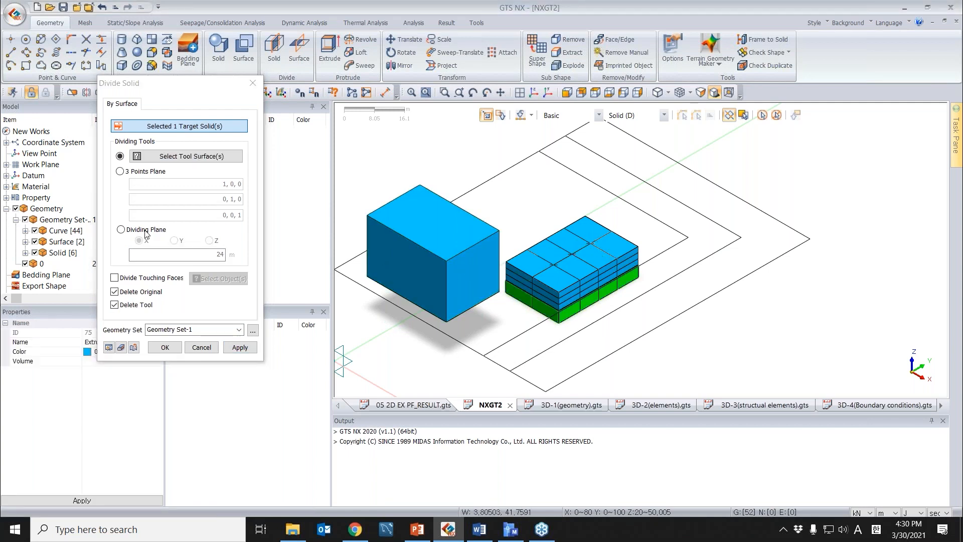
pyautogui.click(120, 229)
pyautogui.click(209, 241)
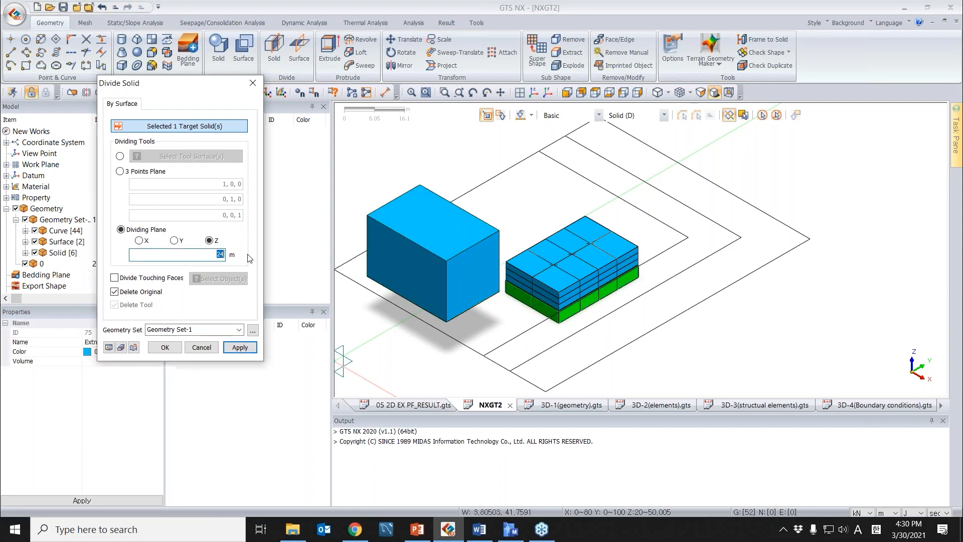
pyautogui.click(240, 347)
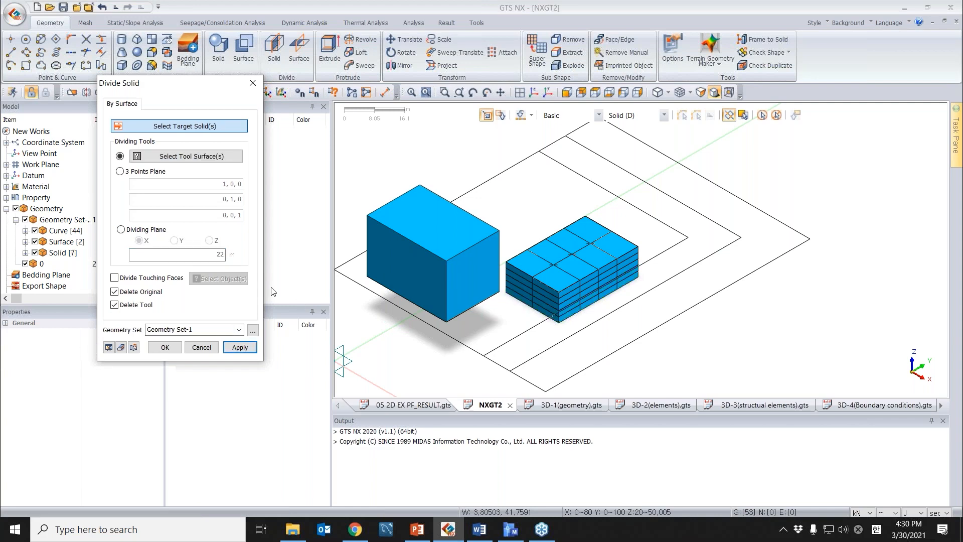
pyautogui.press('Escape')
# Show the large ground solid again.
pyautogui.click(25, 252)
pyautogui.click(45, 220)
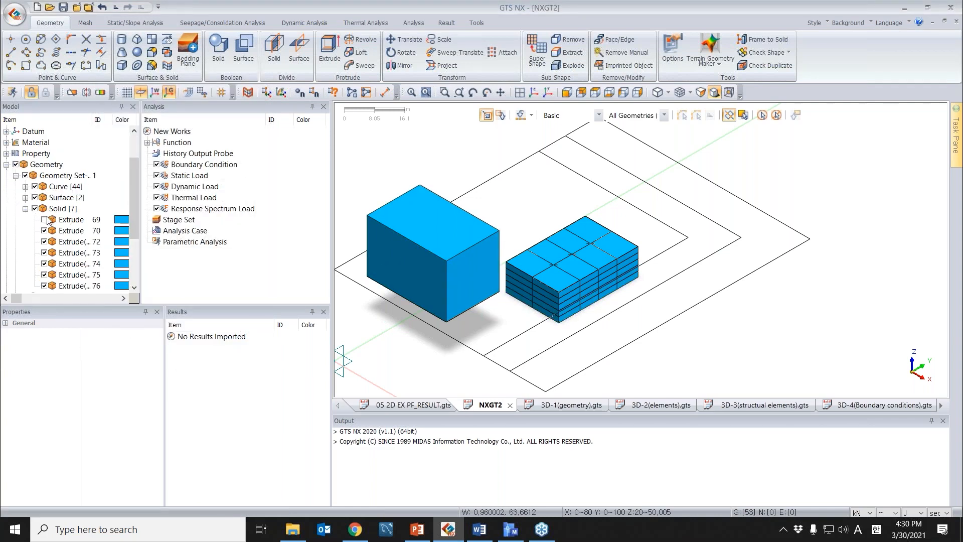
pyautogui.click(45, 219)
# Check the visible shapes for duplicate edges and faces, and examine the shared faces around the excavation layers and the block.
pyautogui.scroll(-3, 455, 216)
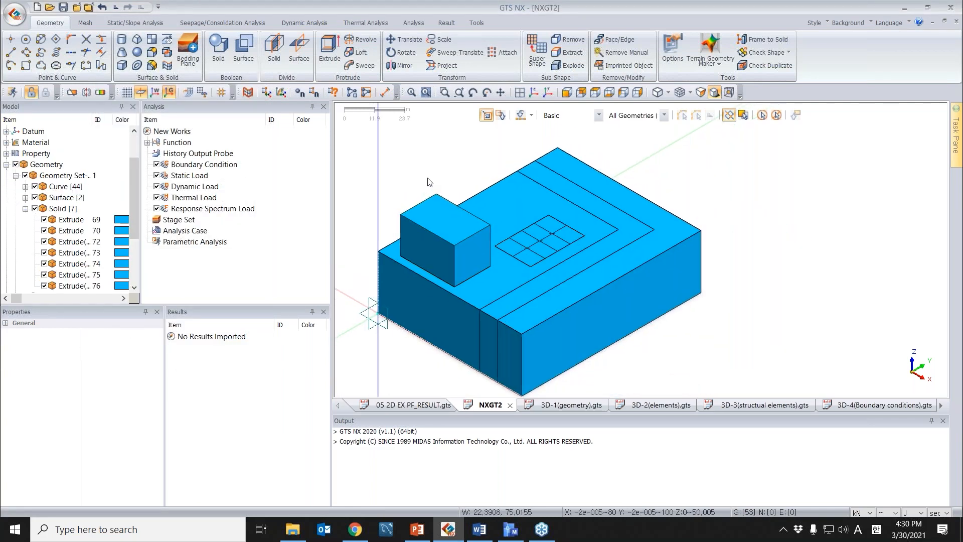
pyautogui.moveTo(429, 177); pyautogui.dragTo(454, 182, button='middle')
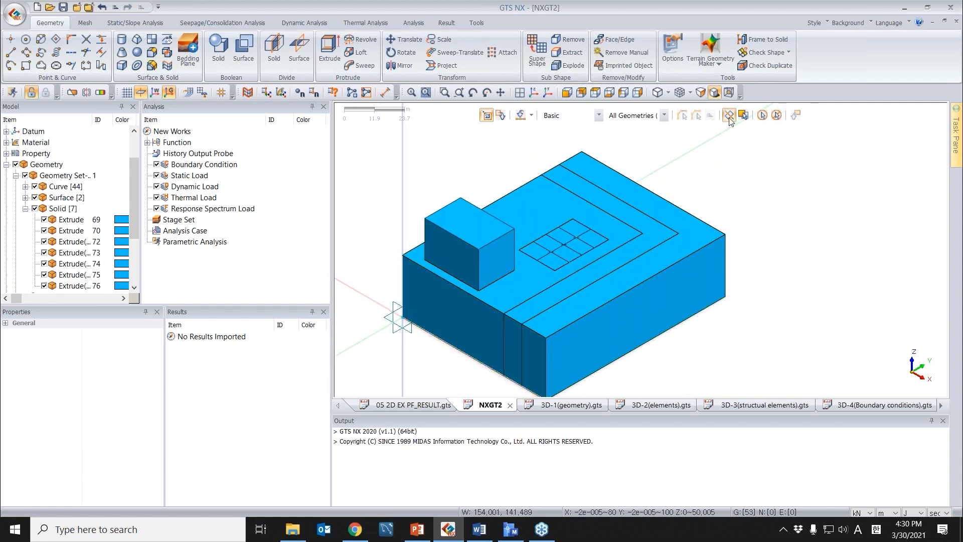
pyautogui.click(766, 68)
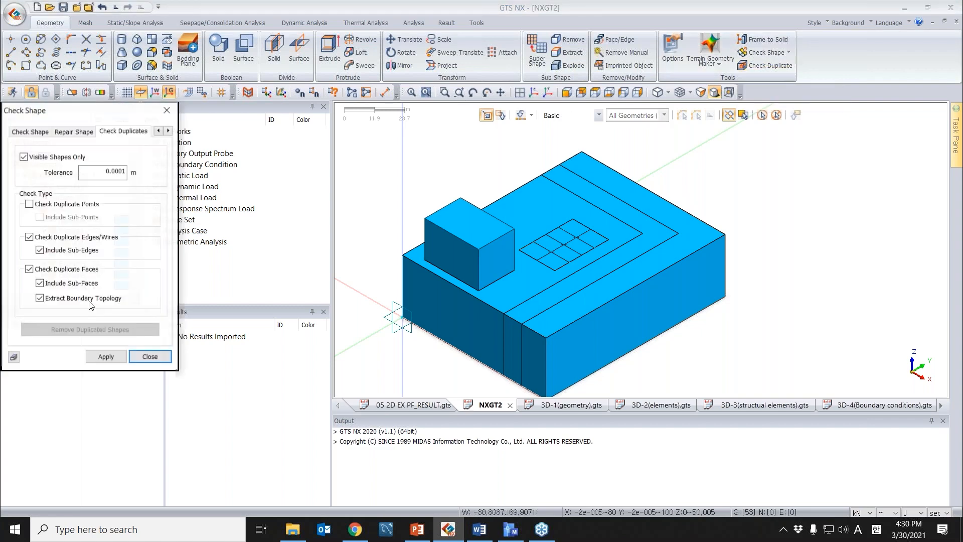
pyautogui.scroll(3, 531, 255)
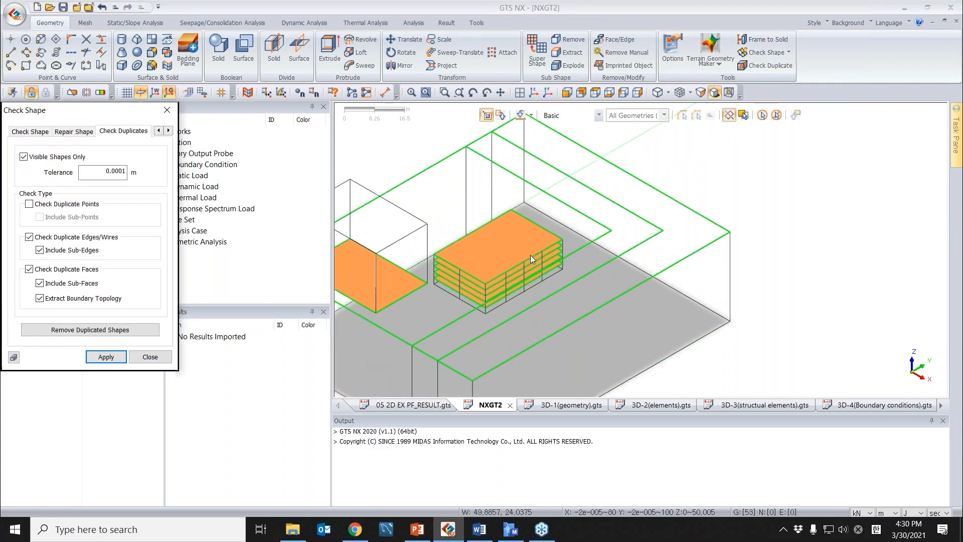
pyautogui.keyDown('ctrl'); pyautogui.moveTo(489, 276); pyautogui.dragTo(565, 291, button='middle'); pyautogui.keyUp('ctrl')
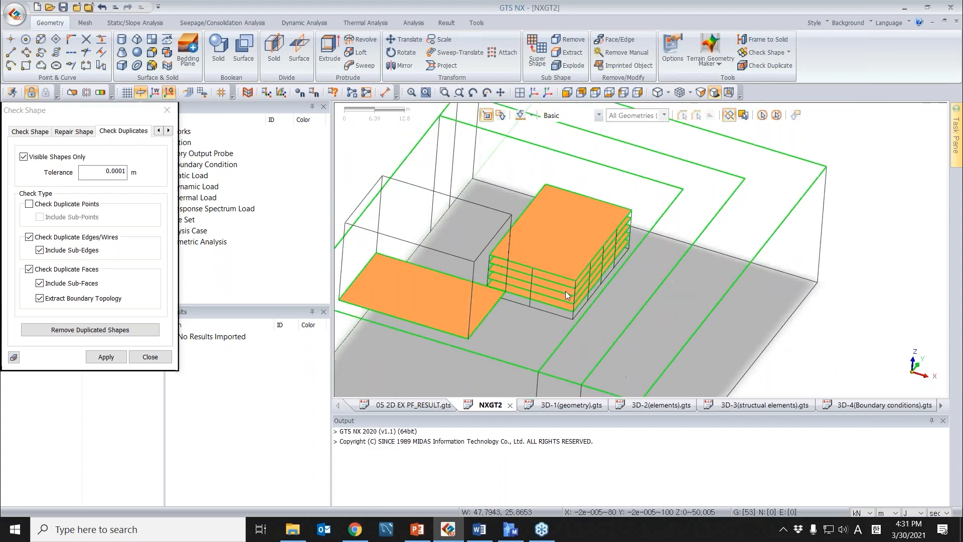
pyautogui.click(167, 110)
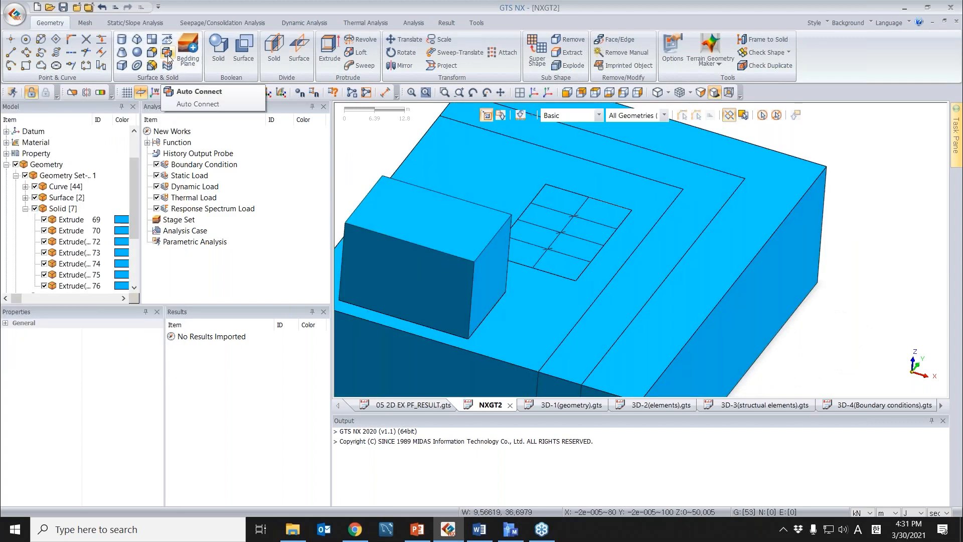
# Connect all seven solids with Auto Connect.
pyautogui.click(169, 58)
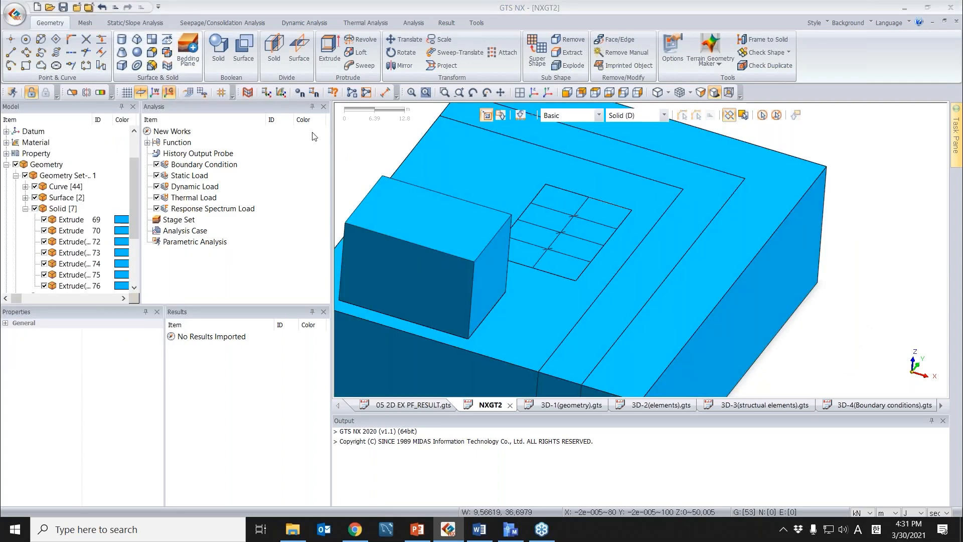
pyautogui.hotkey('ctrl', 'a')
pyautogui.scroll(-3, 783, 265)
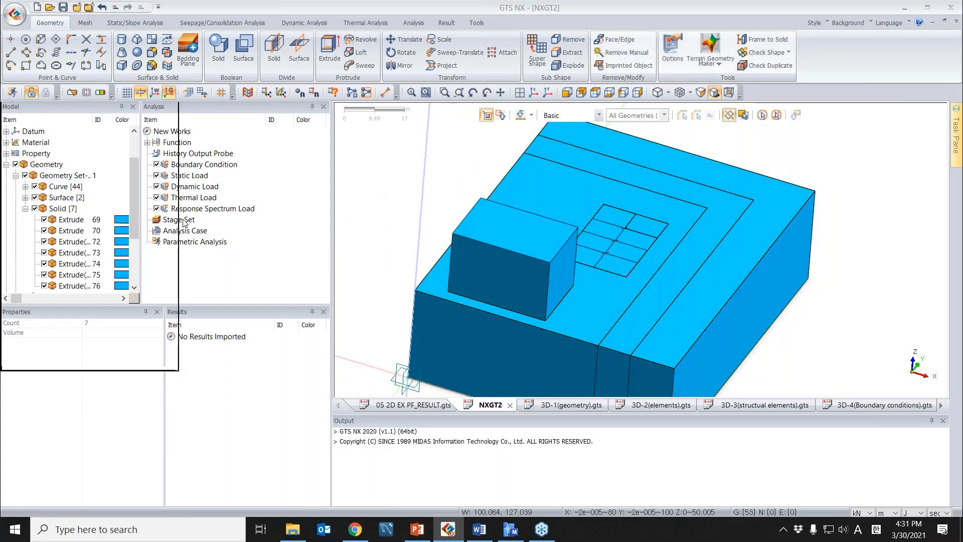
# Repeat the duplicate check on the connected solids and examine the excavation's side faces.
pyautogui.click(766, 65)
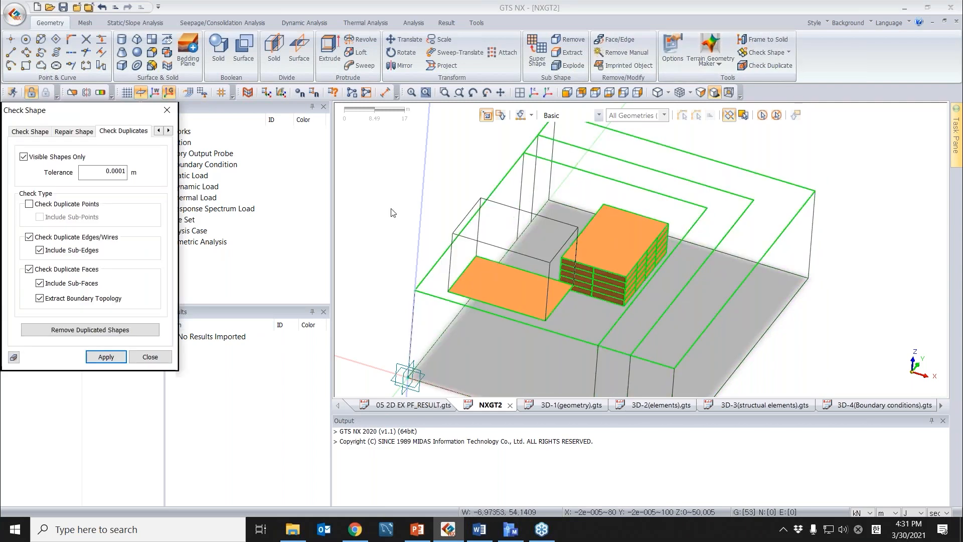
pyautogui.moveTo(457, 260); pyautogui.dragTo(630, 165, button='middle')
pyautogui.press('Escape')
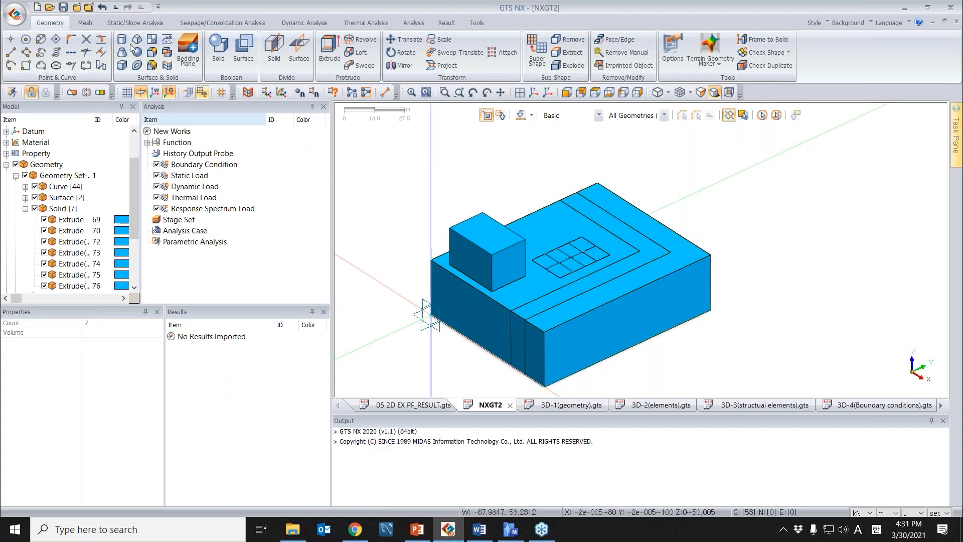
# Set up an automatic 3D mesh for the large ground solid with element size 5 and the Hybrid Mesher.
pyautogui.click(86, 26)
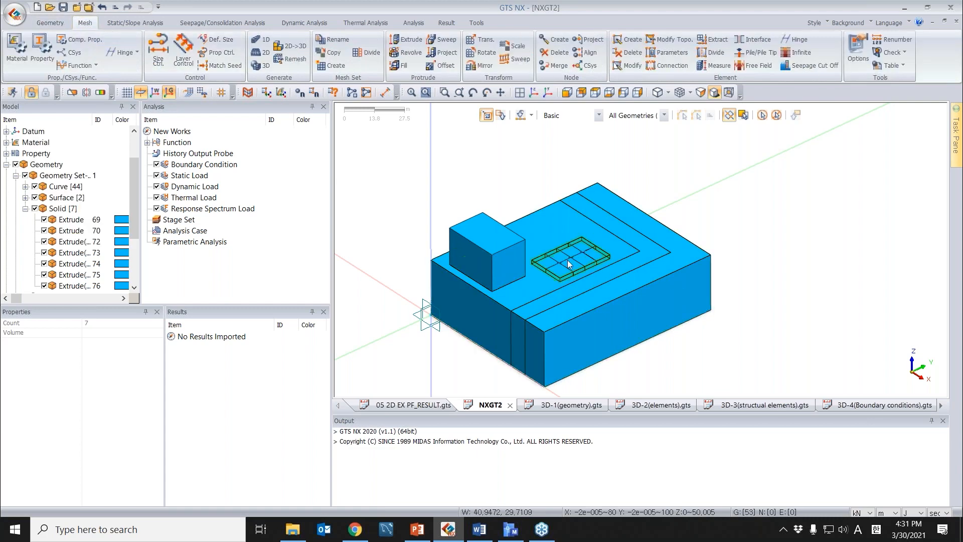
pyautogui.click(263, 66)
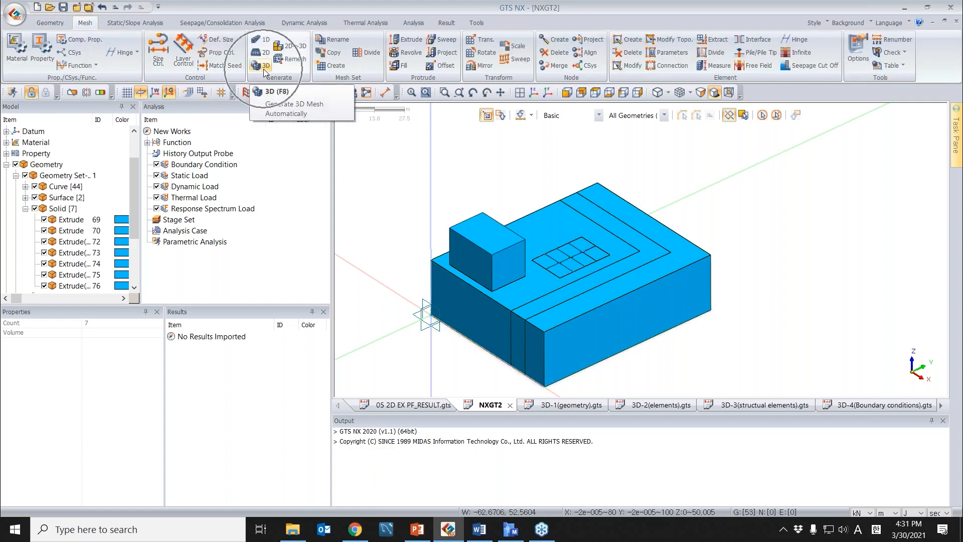
pyautogui.click(576, 219)
pyautogui.moveTo(121, 111); pyautogui.dragTo(210, 92)
pyautogui.moveTo(208, 161); pyautogui.dragTo(245, 160)
pyautogui.write('5')
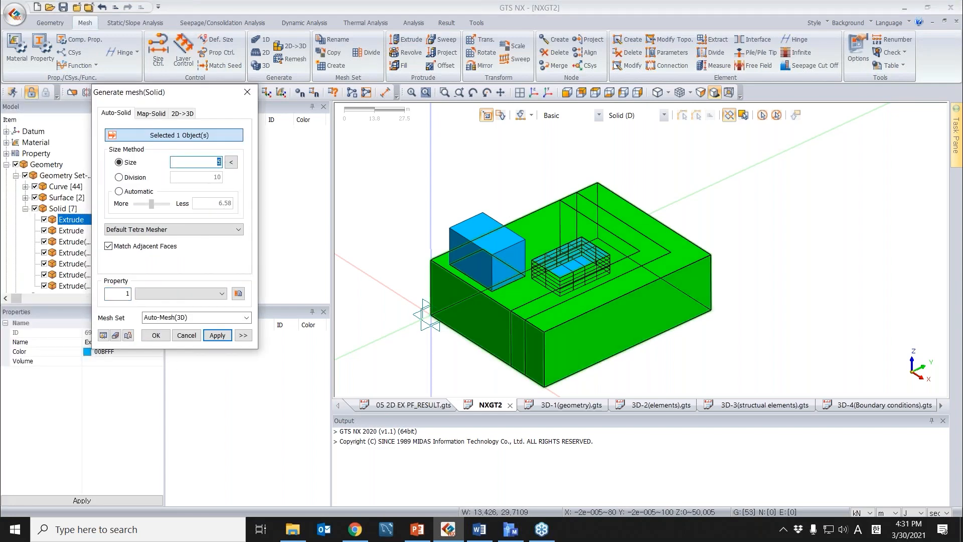
pyautogui.click(239, 230)
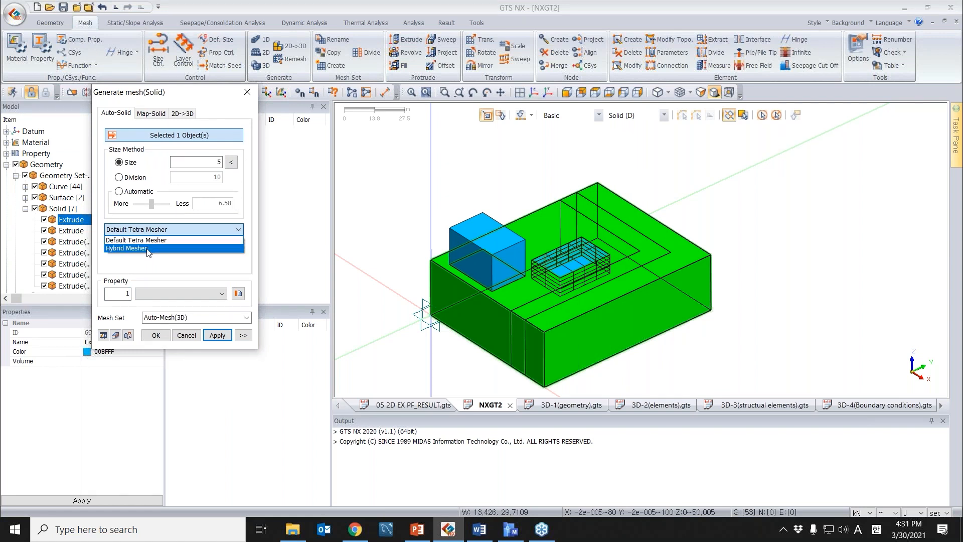
pyautogui.click(148, 248)
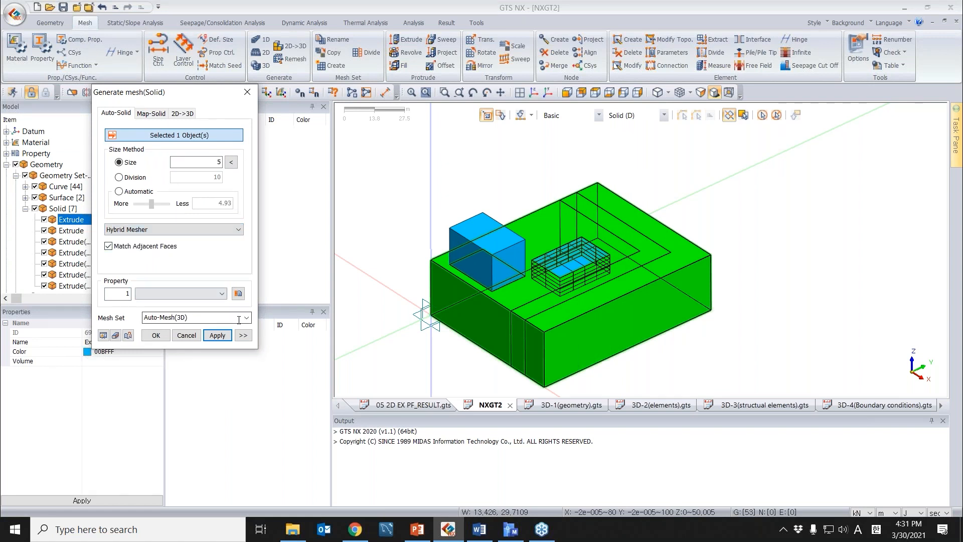
# Enable higher-order elements in the advanced mesh options and generate the ground solid's mesh.
pyautogui.click(244, 334)
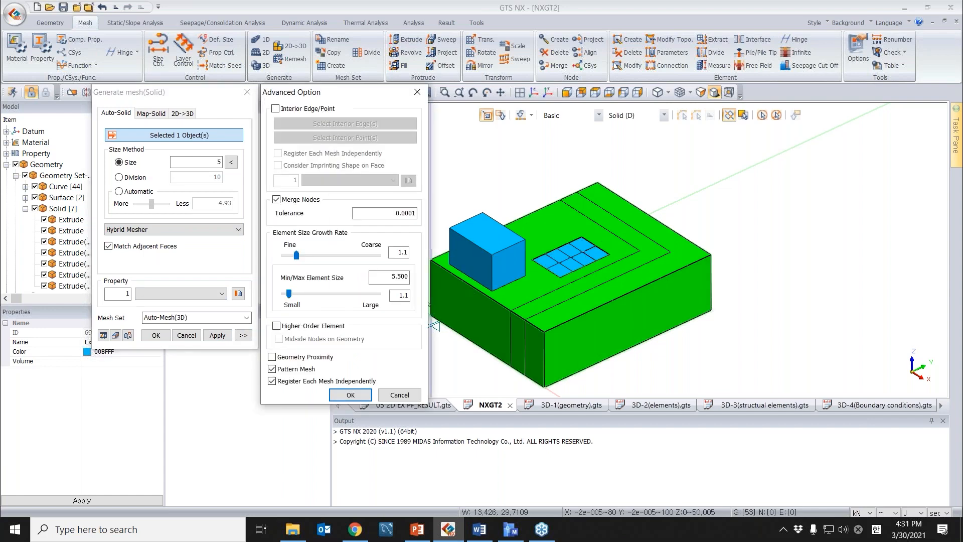
pyautogui.click(312, 327)
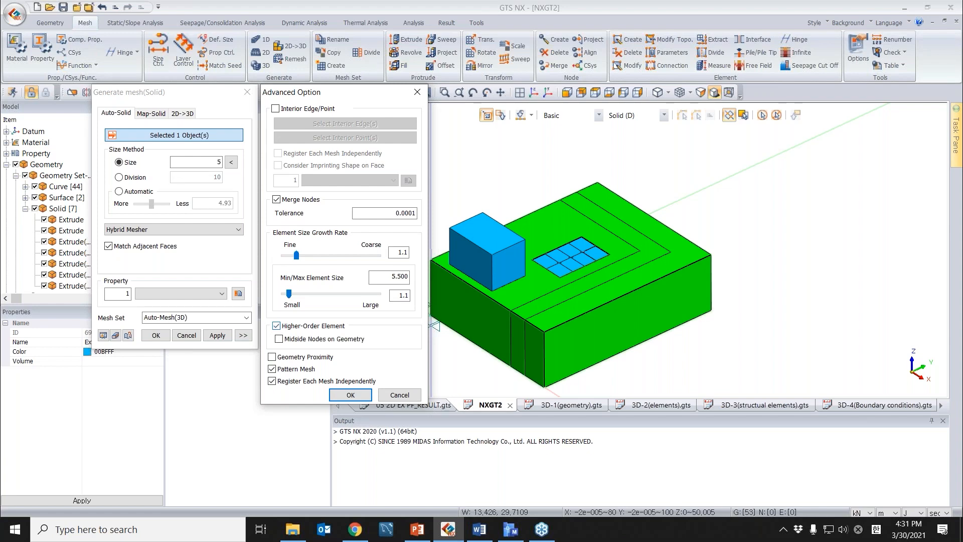
pyautogui.click(363, 397)
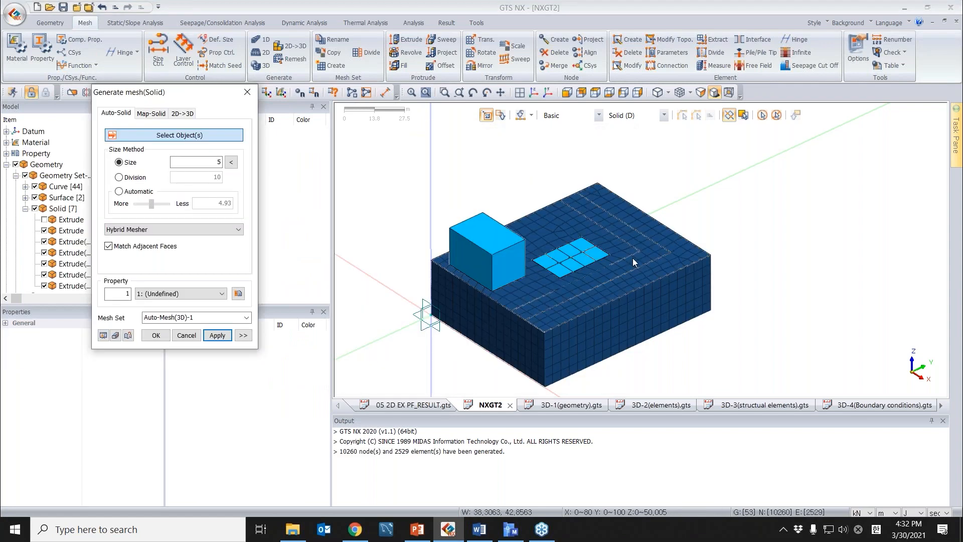
pyautogui.moveTo(520, 314); pyautogui.dragTo(597, 306, button='middle')
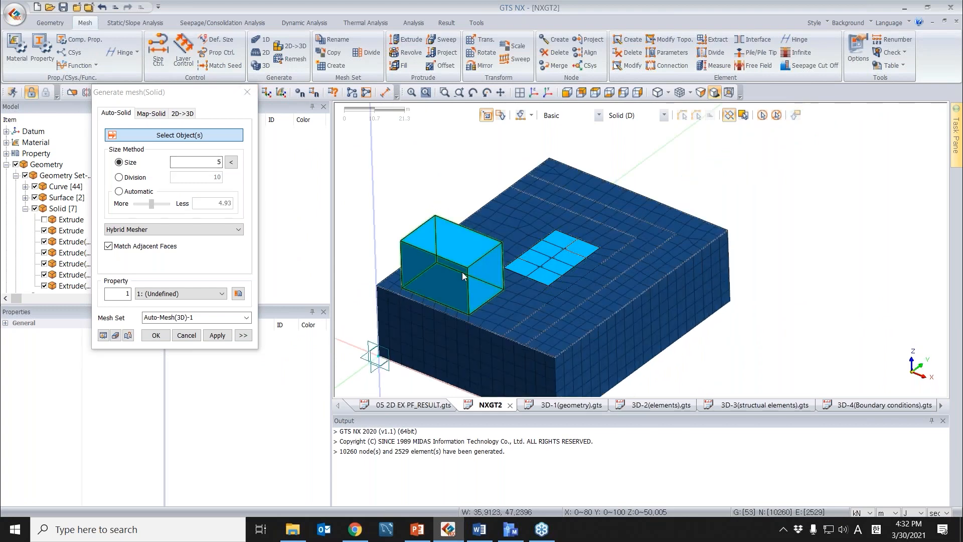
# Switch to the prepared model 3D-2(elements).gts with its soil, building and excavation meshes.
pyautogui.click(401, 245)
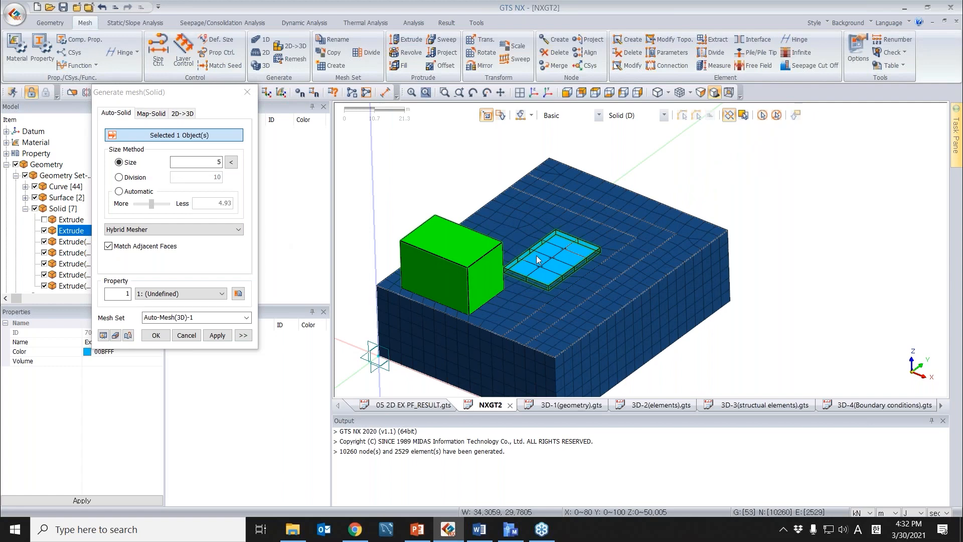
pyautogui.click(651, 407)
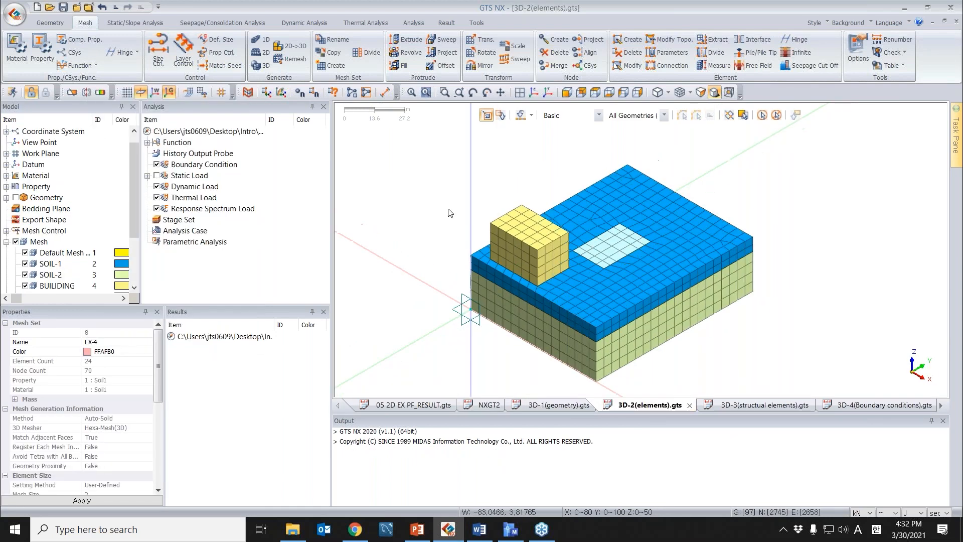
pyautogui.scroll(-3, 65, 200)
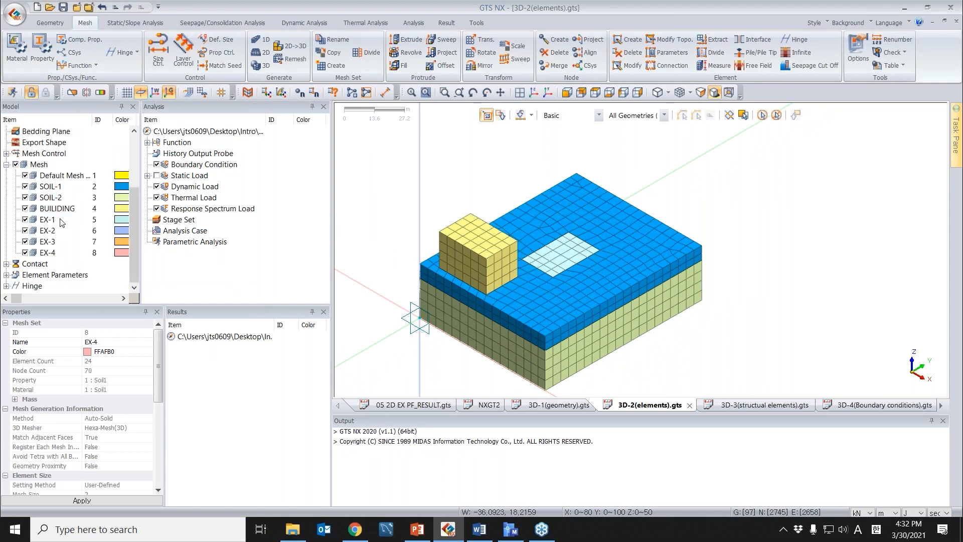
# Preview the excavation sequence by switching the EX-1 to EX-4 mesh sets off and back on.
pyautogui.click(46, 220)
pyautogui.keyDown('shift'); pyautogui.click(48, 253); pyautogui.keyUp('shift')
pyautogui.click(26, 242)
pyautogui.scroll(1, 589, 256)
pyautogui.scroll(1, 579, 253)
pyautogui.click(25, 253)
pyautogui.click(25, 241)
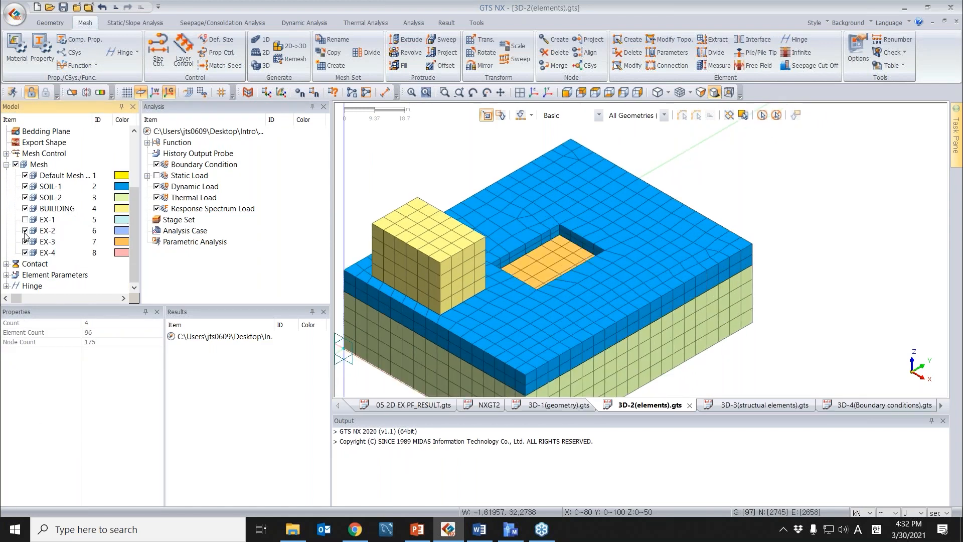
pyautogui.click(25, 230)
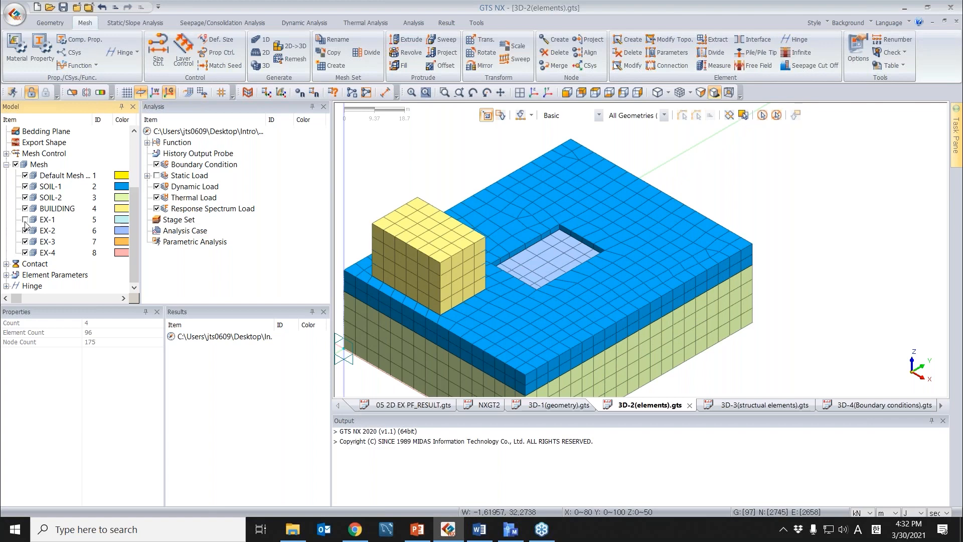
pyautogui.click(25, 220)
# Hide the four excavation mesh sets EX-1, EX-2, EX-3 and EX-4.
pyautogui.click(25, 219)
pyautogui.click(25, 230)
pyautogui.click(25, 242)
pyautogui.click(25, 253)
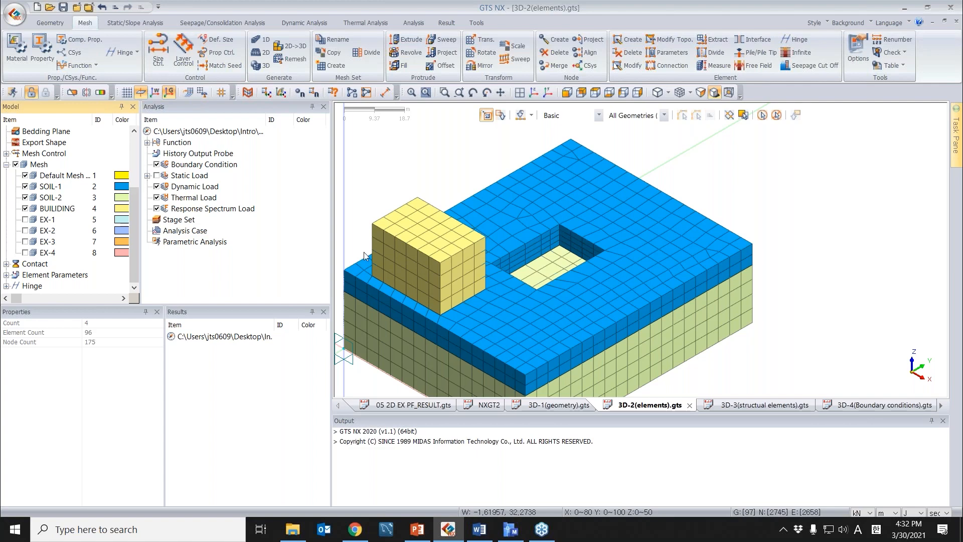
pyautogui.scroll(-2, 480, 259)
pyautogui.scroll(-1, 480, 259)
pyautogui.scroll(3, 56, 228)
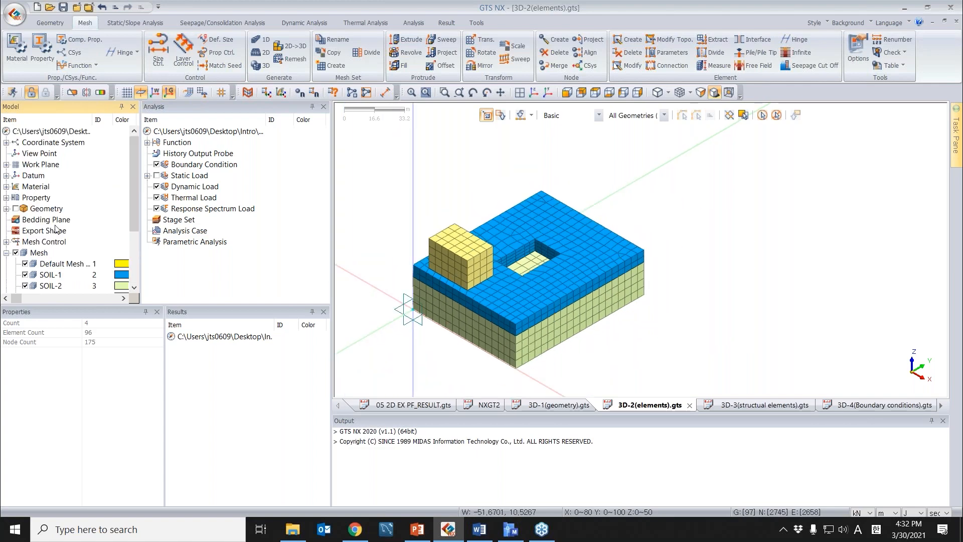
# Display only the curves of the first geometry set over the mesh, leaving its surfaces and solids hidden.
pyautogui.click(7, 209)
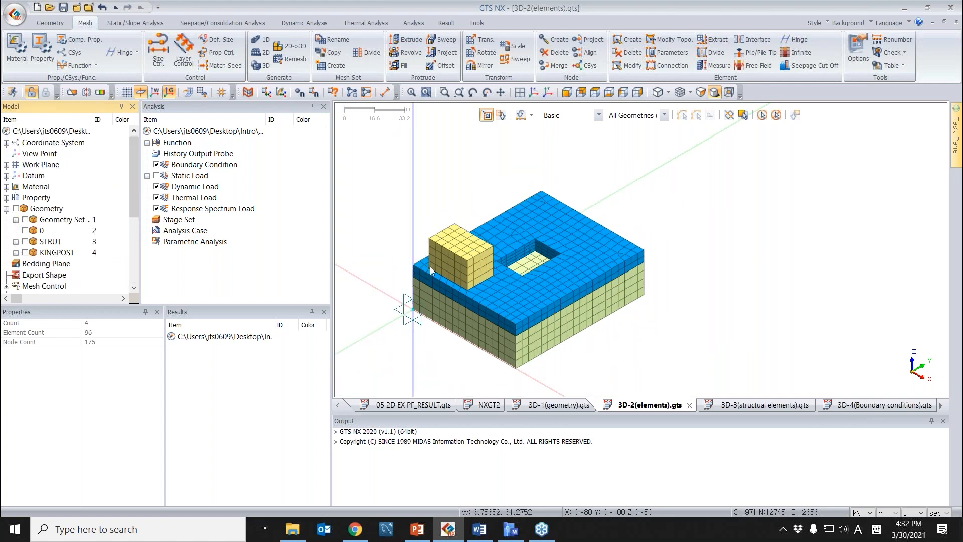
pyautogui.click(25, 220)
pyautogui.click(16, 219)
pyautogui.click(26, 220)
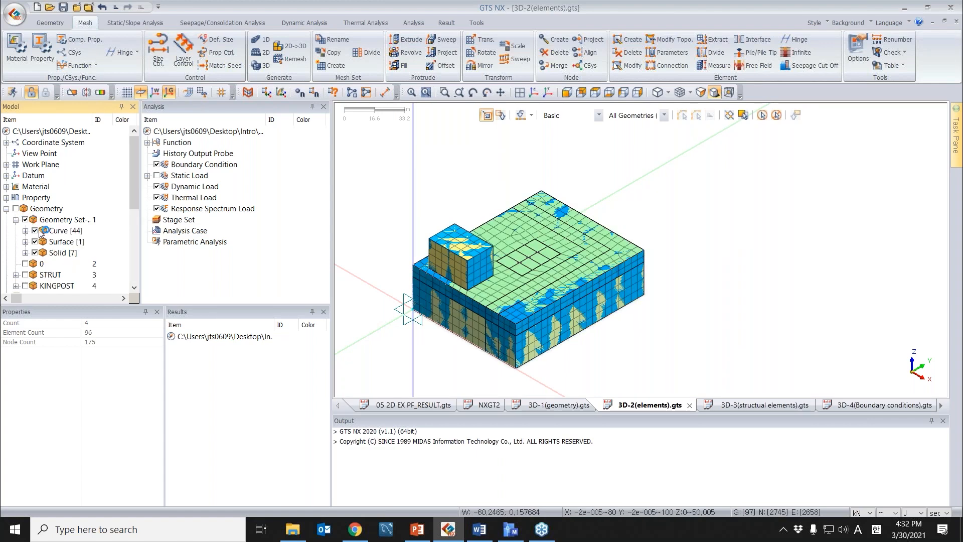
pyautogui.click(35, 230)
pyautogui.scroll(8, 525, 255)
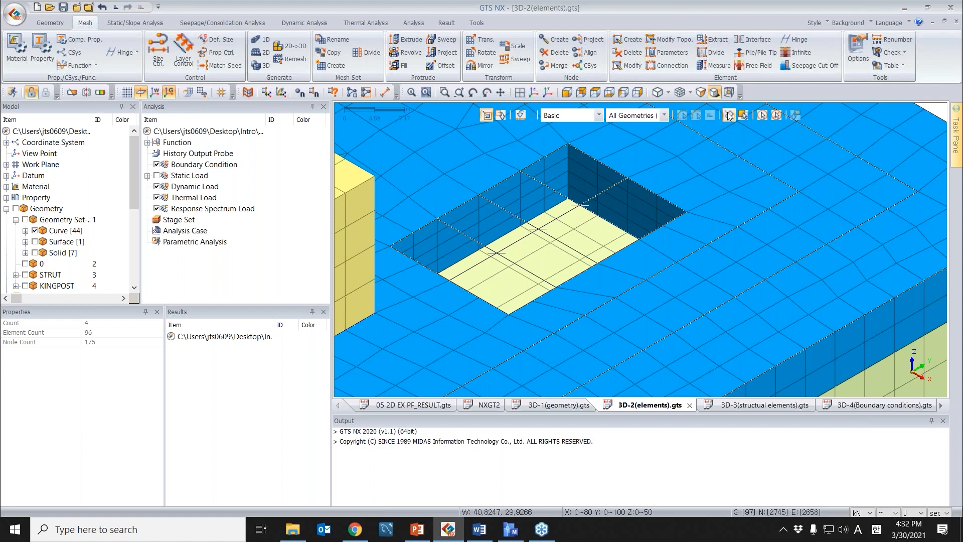
# Select the ten strut lines spanning the excavation as target objects for the Translate command.
pyautogui.click(601, 200)
pyautogui.moveTo(614, 210); pyautogui.dragTo(579, 237)
pyautogui.moveTo(579, 237)
pyautogui.mouseDown()
pyautogui.moveTo(552, 253)
pyautogui.moveTo(530, 210)
pyautogui.moveTo(475, 277)
pyautogui.moveTo(545, 275)
pyautogui.moveTo(553, 266)
pyautogui.mouseUp()
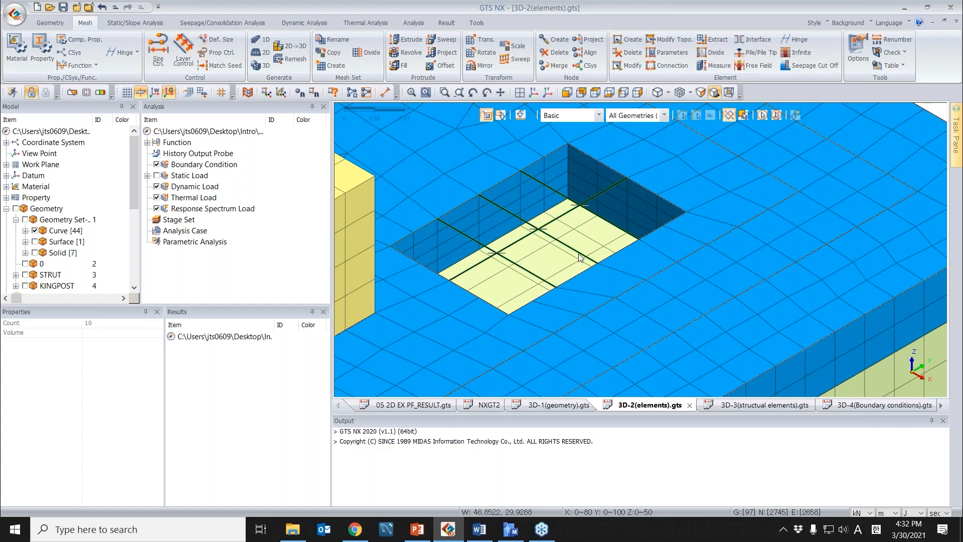
pyautogui.click(59, 24)
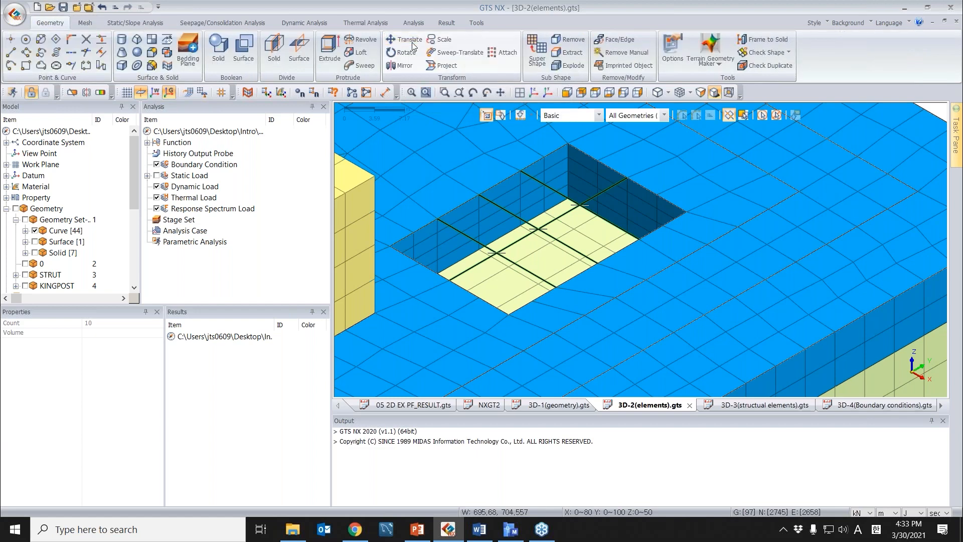
pyautogui.click(411, 41)
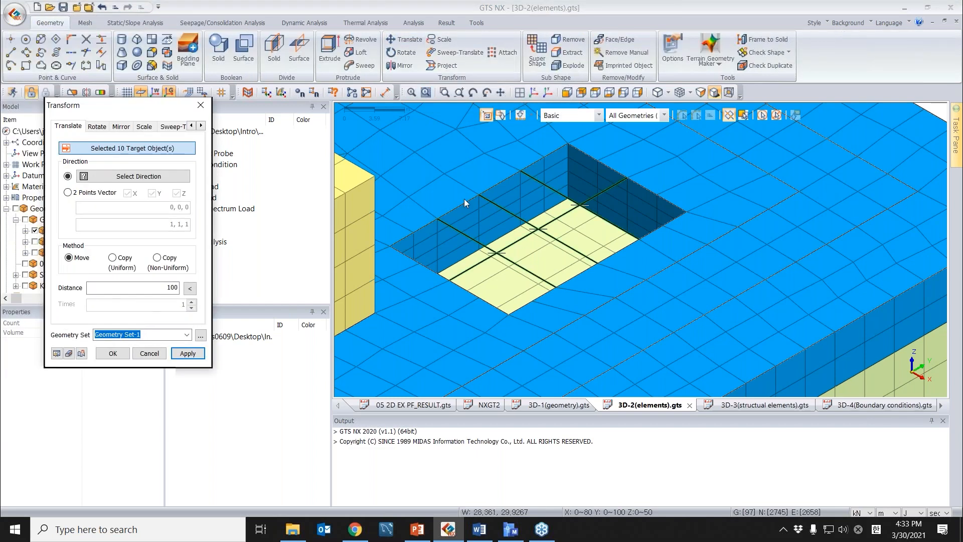
pyautogui.scroll(-1, 464, 199)
pyautogui.scroll(-1, 462, 200)
pyautogui.moveTo(460, 203); pyautogui.dragTo(648, 245, button='middle')
pyautogui.scroll(-1, 648, 245)
# Copy the selected strut lines uniformly along the vertical datum axis at a distance of -2, 3 times.
pyautogui.click(139, 176)
pyautogui.click(457, 179)
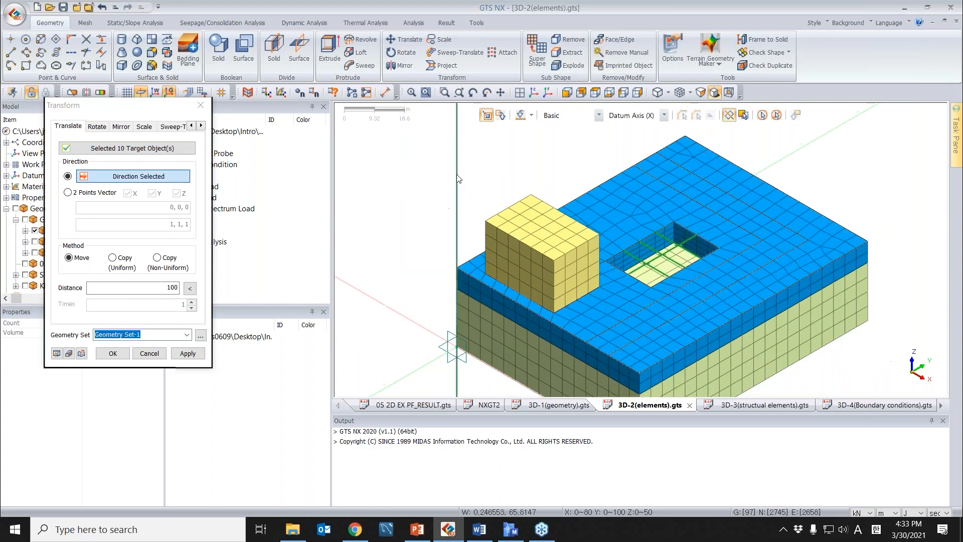
pyautogui.click(112, 257)
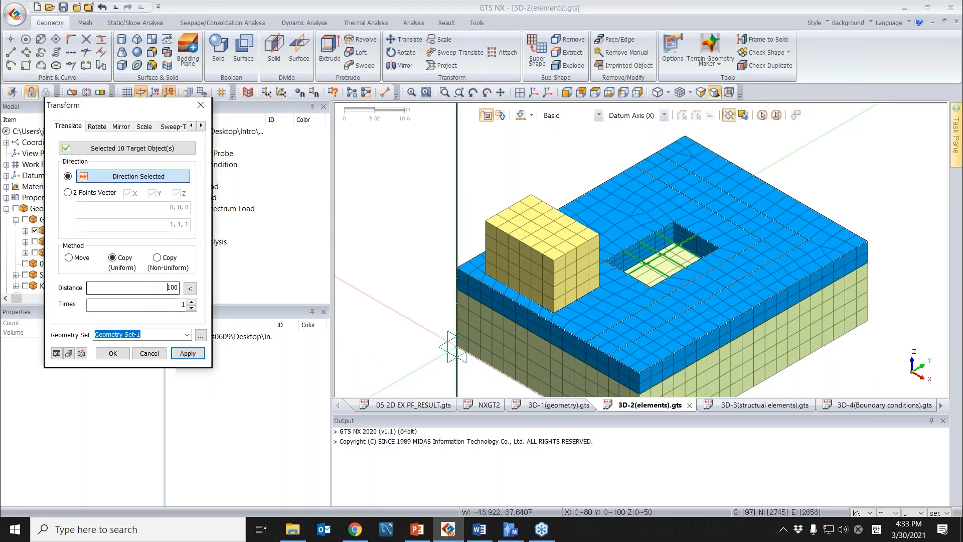
pyautogui.write('-2')
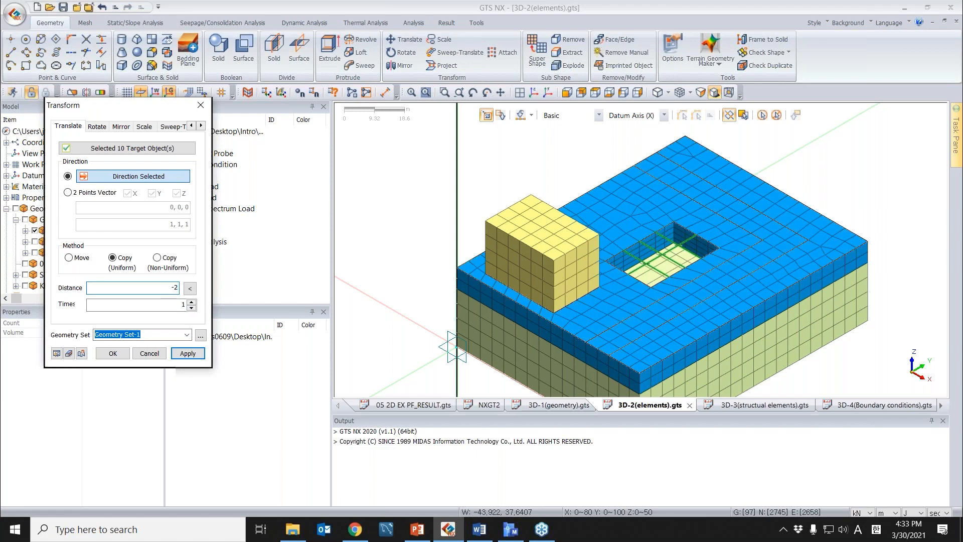
pyautogui.press('Tab')
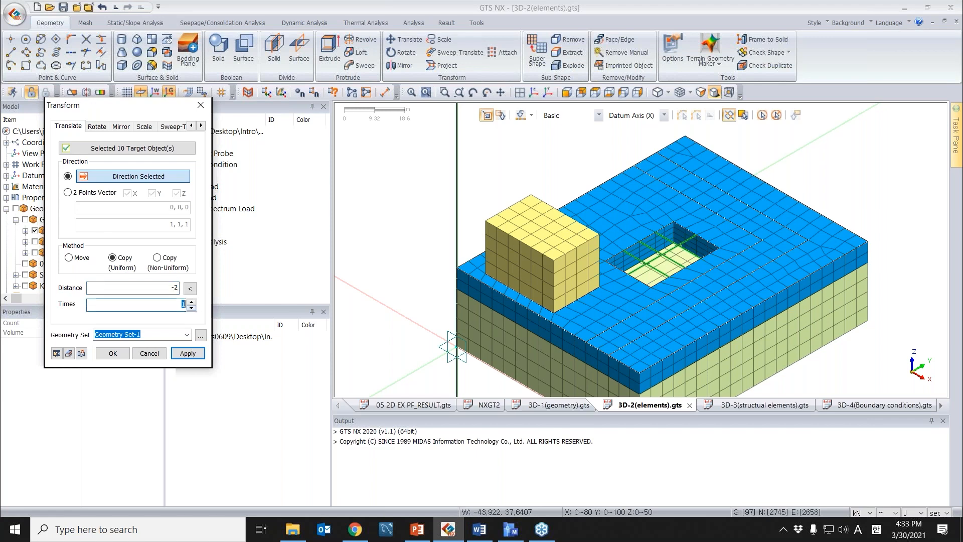
pyautogui.click(189, 356)
pyautogui.scroll(1, 714, 249)
pyautogui.scroll(2, 712, 249)
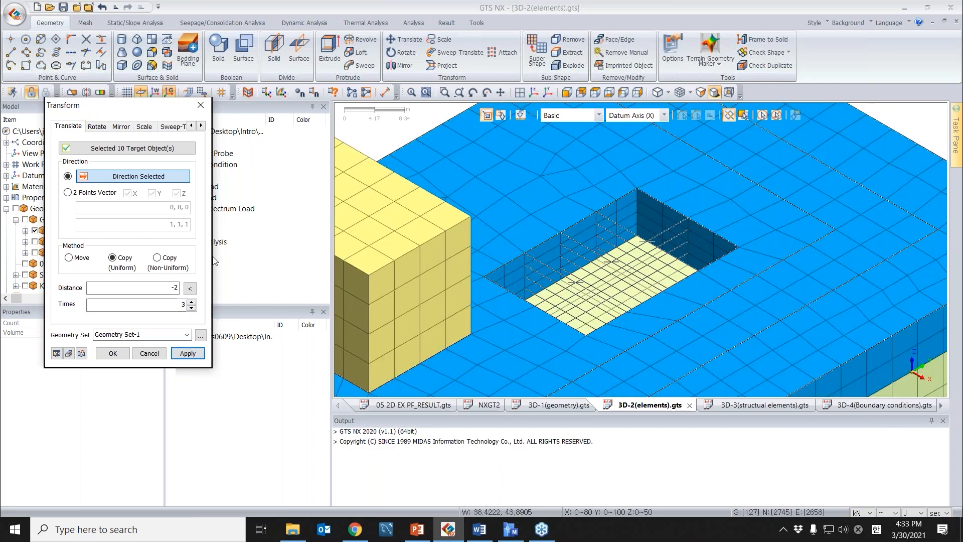
pyautogui.press('Escape')
pyautogui.moveTo(586, 285); pyautogui.dragTo(488, 241, button='middle')
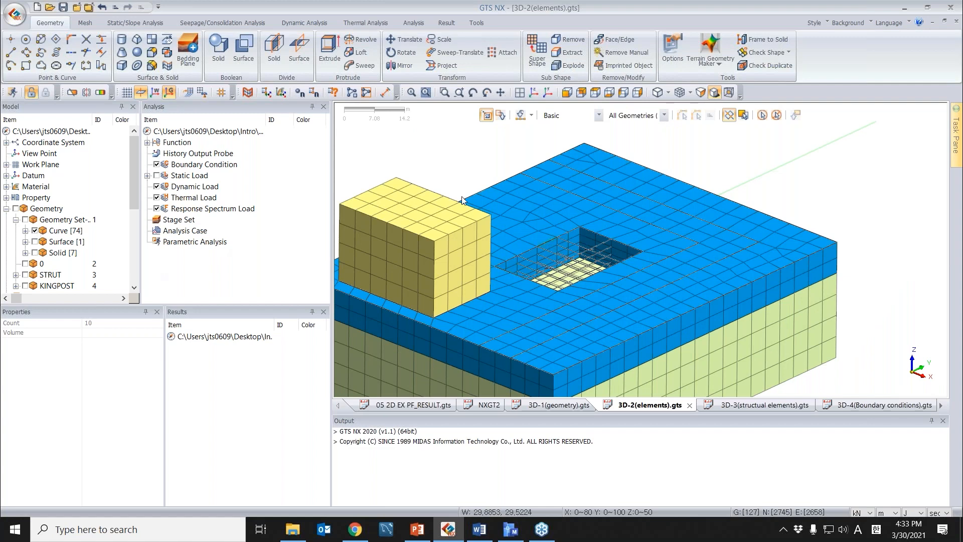
# Start 1D edge meshing and select all 40 original and copied strut edges inside the excavation.
pyautogui.scroll(-1, 502, 203)
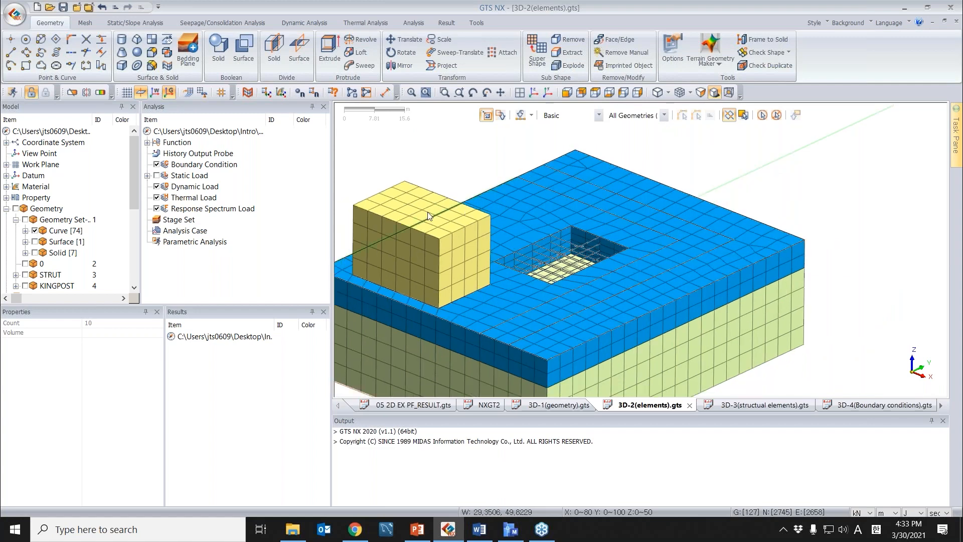
pyautogui.scroll(-1, 257, 52)
pyautogui.click(267, 43)
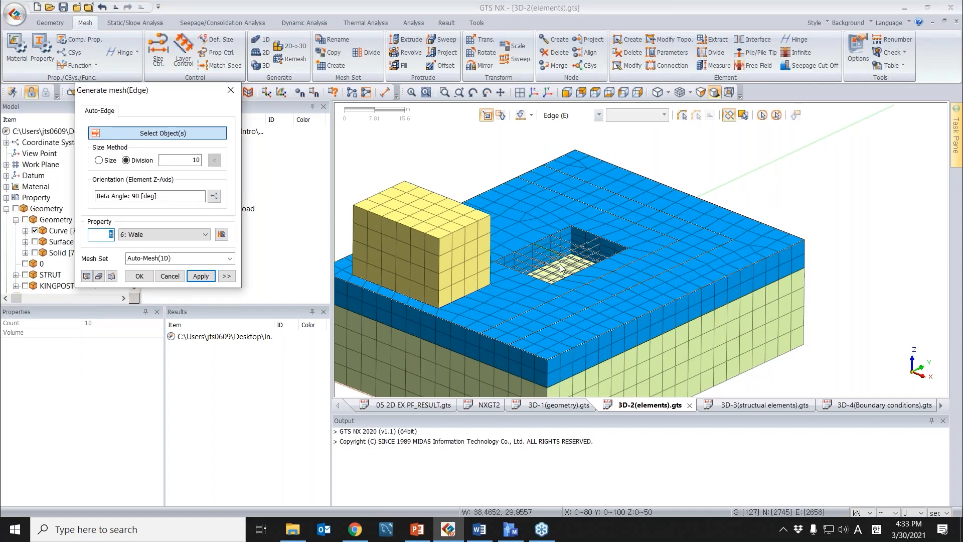
pyautogui.scroll(1, 562, 266)
pyautogui.scroll(5, 562, 263)
pyautogui.moveTo(590, 242); pyautogui.dragTo(537, 338)
pyautogui.moveTo(512, 307); pyautogui.dragTo(489, 356)
pyautogui.moveTo(492, 322); pyautogui.dragTo(477, 364)
pyautogui.moveTo(440, 306); pyautogui.dragTo(440, 308)
pyautogui.moveTo(486, 255); pyautogui.dragTo(479, 286)
pyautogui.moveTo(599, 283)
pyautogui.mouseDown(button='middle')
pyautogui.moveTo(617, 299)
pyautogui.moveTo(601, 292)
pyautogui.mouseUp(button='middle')
pyautogui.click(556, 208)
pyautogui.click(595, 187)
pyautogui.click(613, 234)
pyautogui.click(487, 255)
pyautogui.click(455, 317)
pyautogui.moveTo(560, 359); pyautogui.dragTo(537, 289, button='middle')
pyautogui.click(547, 196)
pyautogui.click(518, 264)
pyautogui.click(488, 331)
# Generate the 1D mesh on the selected edges with division 1, property 3: Strut and mesh set name strut.
pyautogui.scroll(-2, 546, 164)
pyautogui.moveTo(546, 164); pyautogui.dragTo(522, 225, button='middle')
pyautogui.click(204, 160)
pyautogui.press('BackSpace')
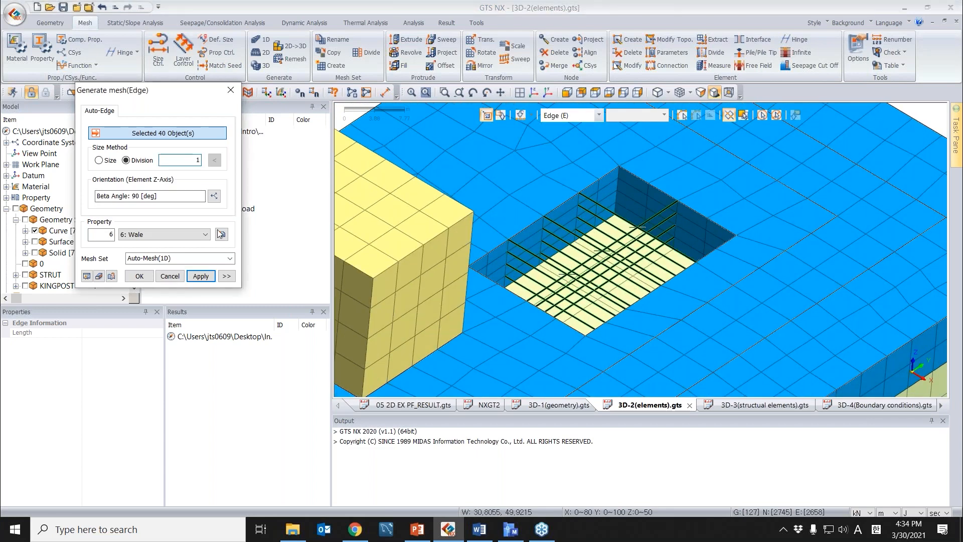
pyautogui.click(205, 234)
pyautogui.click(169, 245)
pyautogui.click(150, 258)
pyautogui.write('strut')
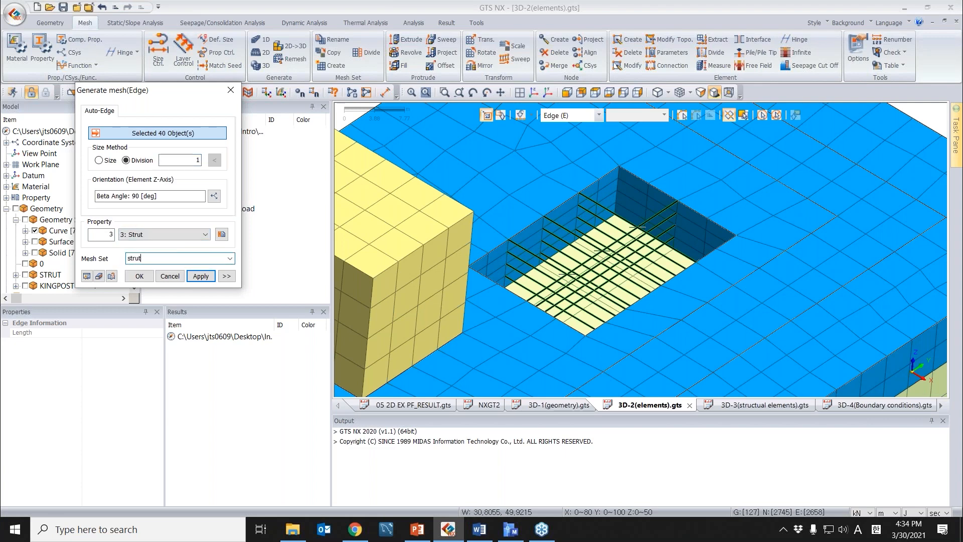
pyautogui.press('Return')
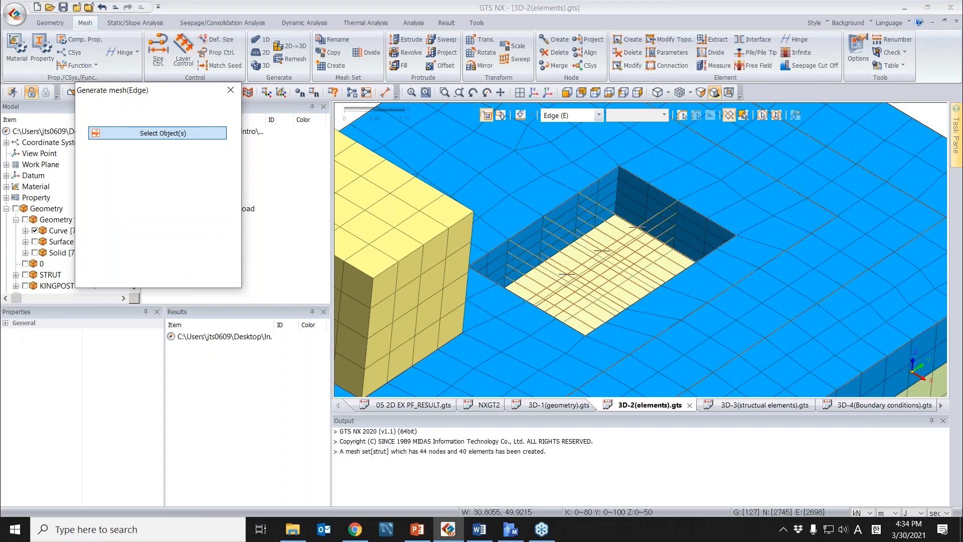
# Close the edge meshing, hide the curves and examine the strut elements in the excavation.
pyautogui.click(230, 91)
pyautogui.click(35, 230)
pyautogui.scroll(-2, 552, 234)
pyautogui.moveTo(604, 261)
pyautogui.mouseDown(button='middle')
pyautogui.moveTo(516, 290)
pyautogui.moveTo(572, 289)
pyautogui.moveTo(650, 265)
pyautogui.moveTo(621, 256)
pyautogui.moveTo(588, 268)
pyautogui.mouseUp(button='middle')
pyautogui.scroll(4, 529, 289)
pyautogui.moveTo(527, 289); pyautogui.dragTo(623, 271, button='middle')
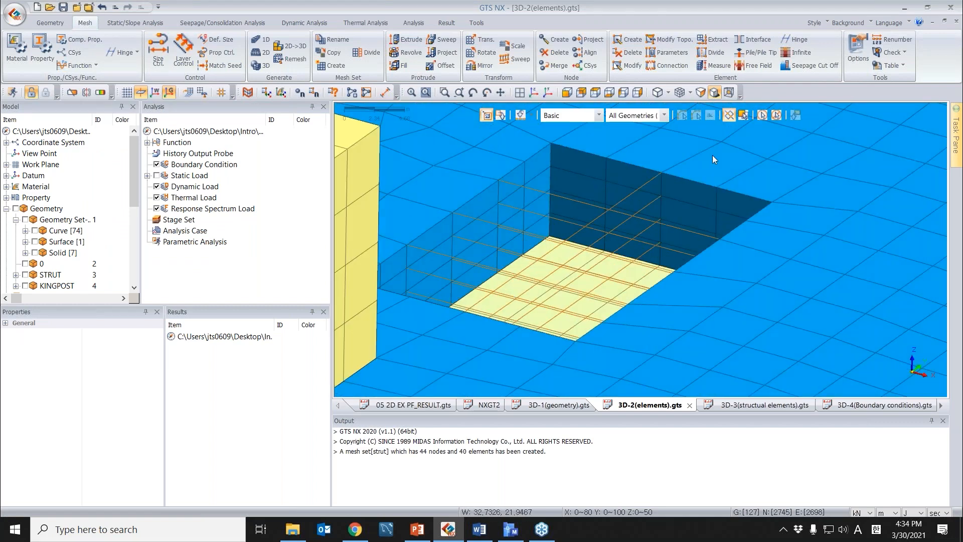
pyautogui.scroll(-2, 545, 292)
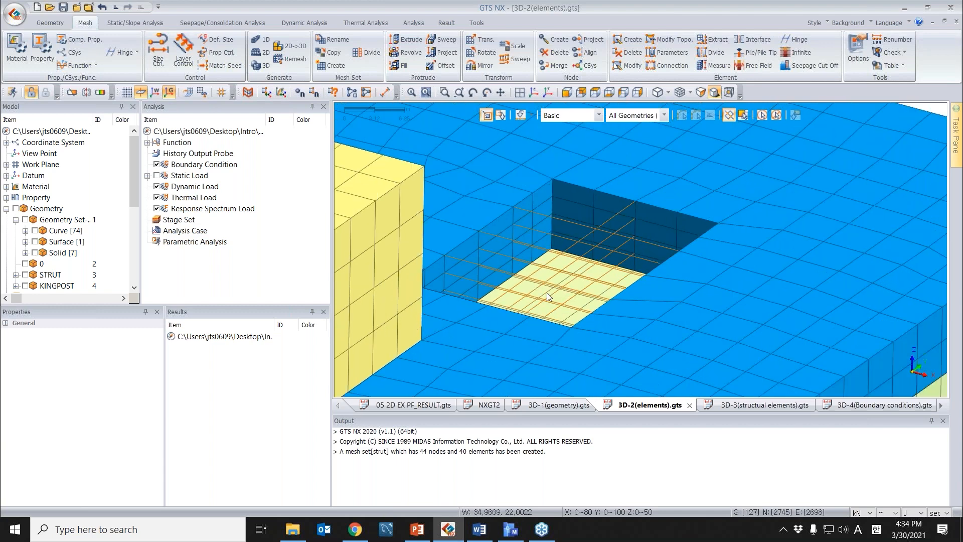
pyautogui.scroll(-3, 547, 293)
pyautogui.moveTo(579, 268); pyautogui.dragTo(622, 287, button='middle')
# Switch to the model 3D-3(structual elements).gts and examine its walls, struts and piles from several angles.
pyautogui.hotkey('ctrl', 'Tab')
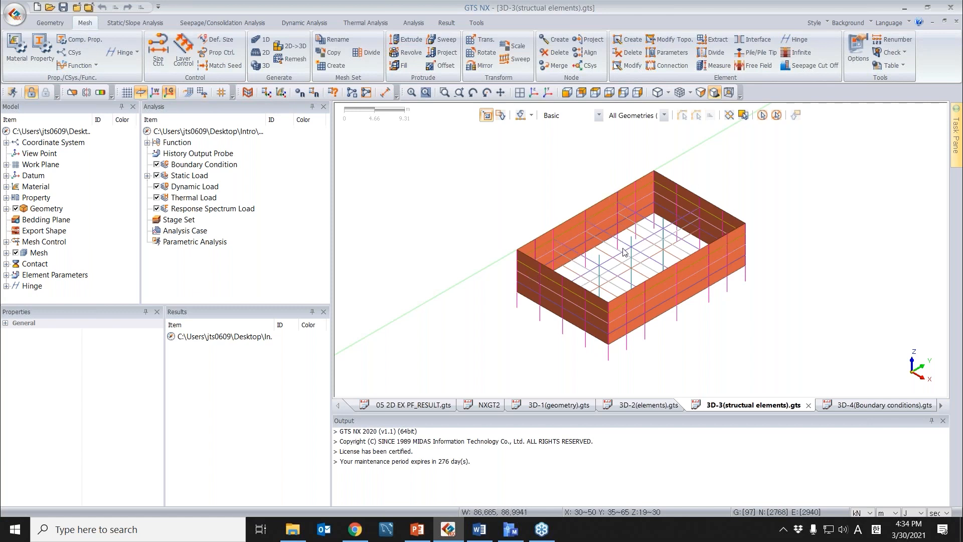
pyautogui.moveTo(640, 284); pyautogui.dragTo(665, 218, button='middle')
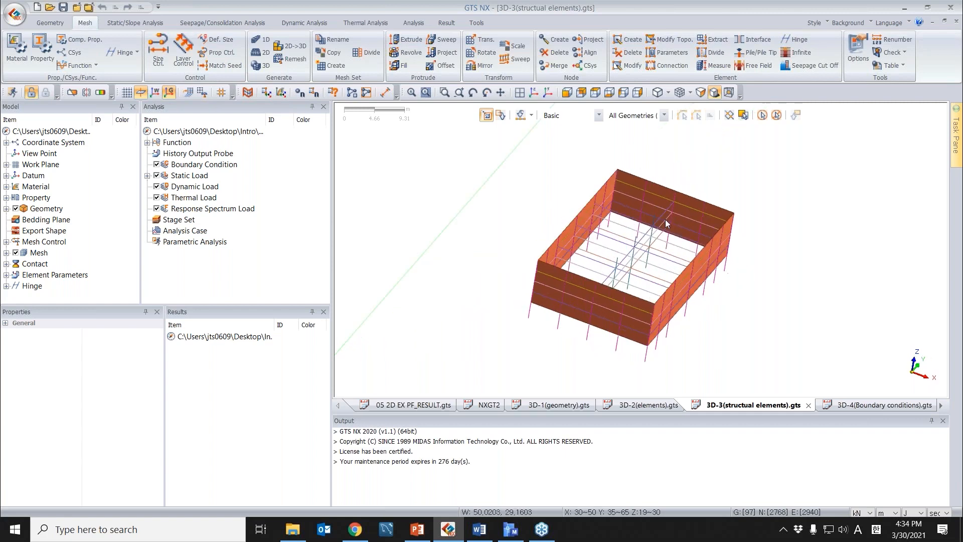
pyautogui.moveTo(675, 265); pyautogui.dragTo(659, 206, button='middle')
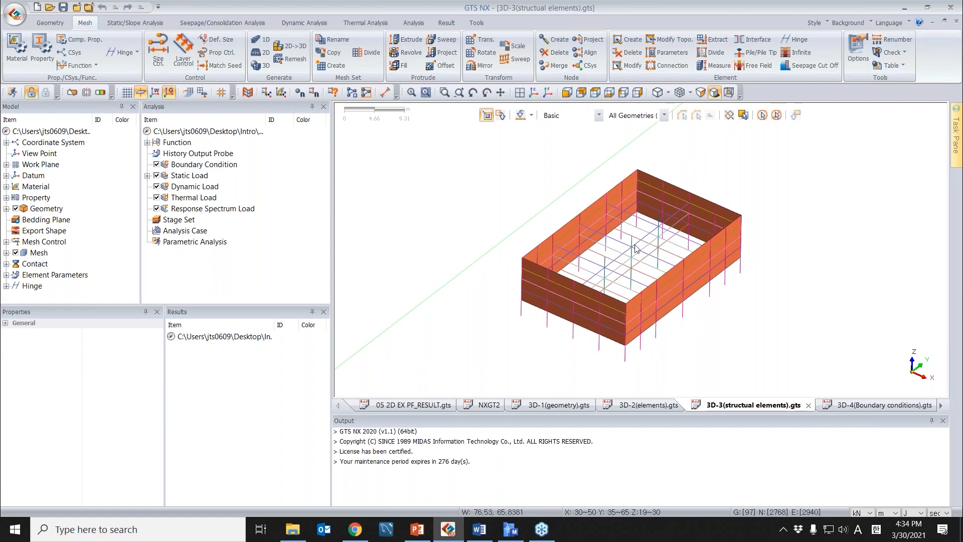
pyautogui.moveTo(626, 272)
pyautogui.mouseDown(button='middle')
pyautogui.moveTo(617, 295)
pyautogui.moveTo(627, 260)
pyautogui.moveTo(594, 242)
pyautogui.moveTo(700, 266)
pyautogui.moveTo(603, 314)
pyautogui.moveTo(568, 314)
pyautogui.moveTo(562, 303)
pyautogui.mouseUp(button='middle')
pyautogui.scroll(2, 627, 261)
pyautogui.scroll(-3, 642, 290)
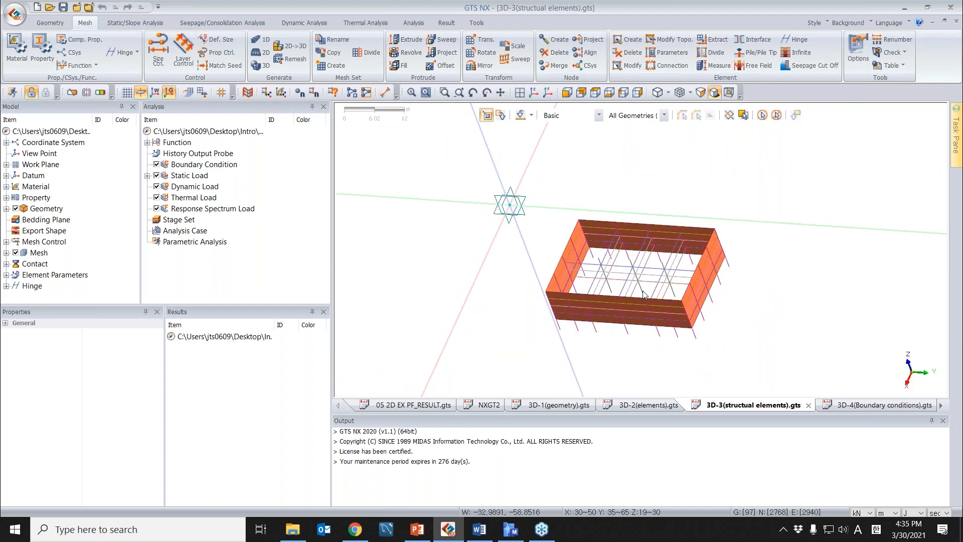
pyautogui.scroll(-2, 642, 290)
pyautogui.moveTo(642, 291); pyautogui.dragTo(702, 266, button='middle')
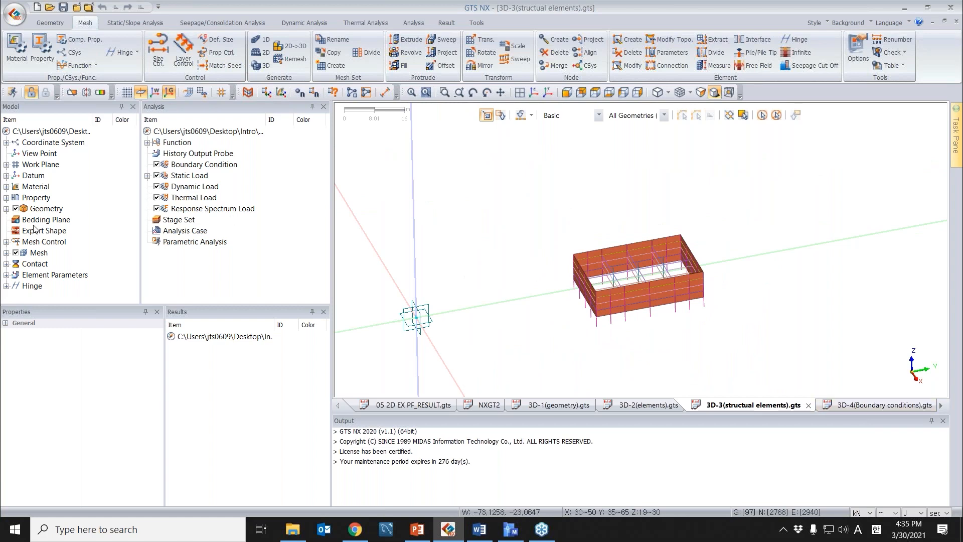
# Show all mesh sets, bring up the seepage/consolidation commands and hide the whole geometry group.
pyautogui.click(16, 252)
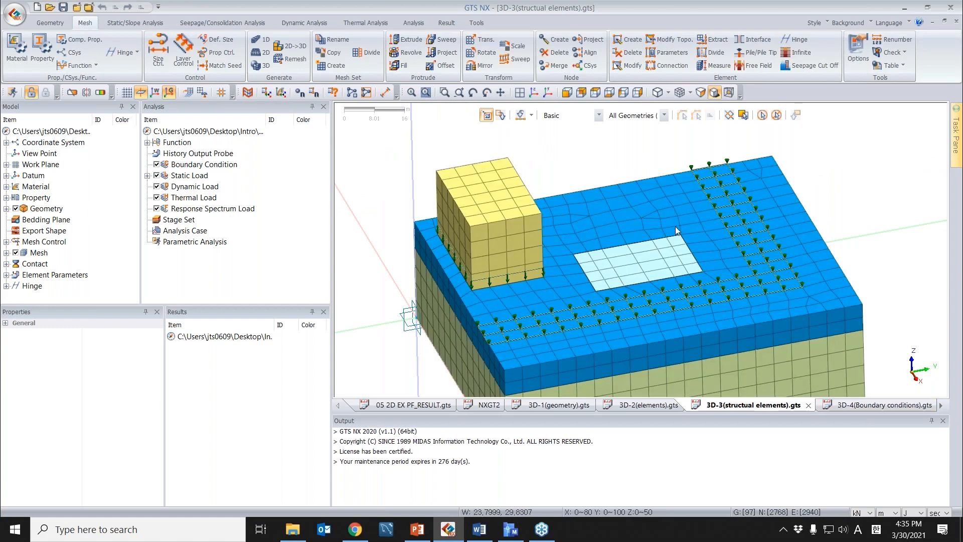
pyautogui.moveTo(683, 244); pyautogui.dragTo(632, 218, button='middle')
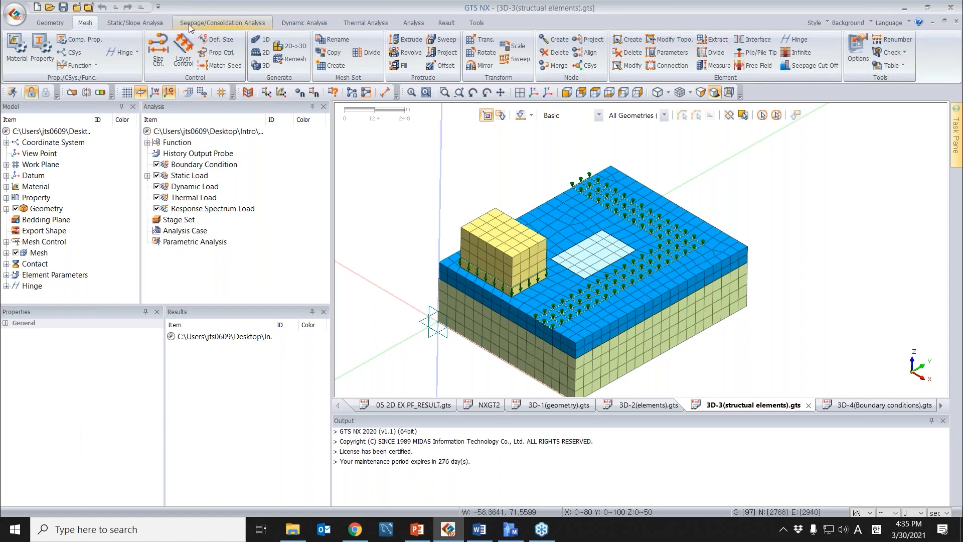
pyautogui.click(222, 22)
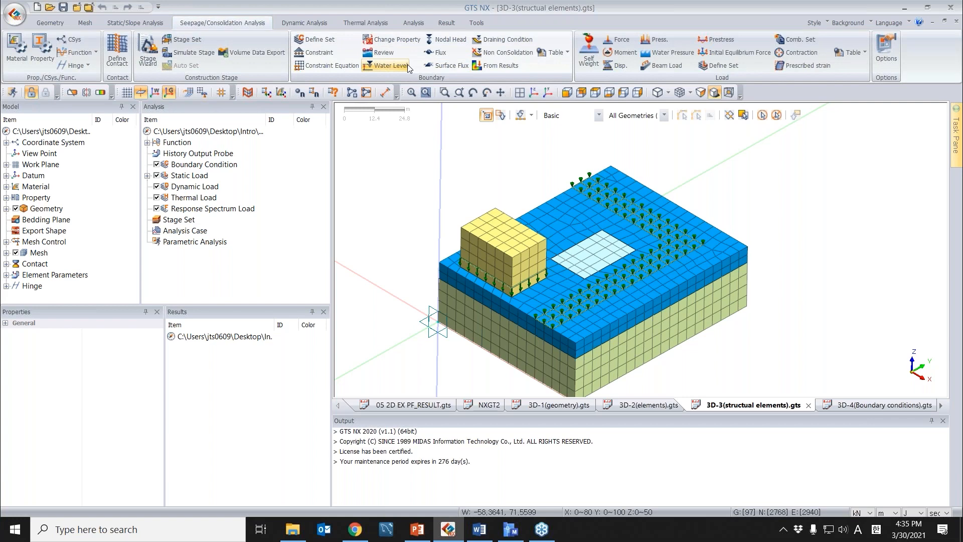
pyautogui.click(7, 208)
pyautogui.click(16, 209)
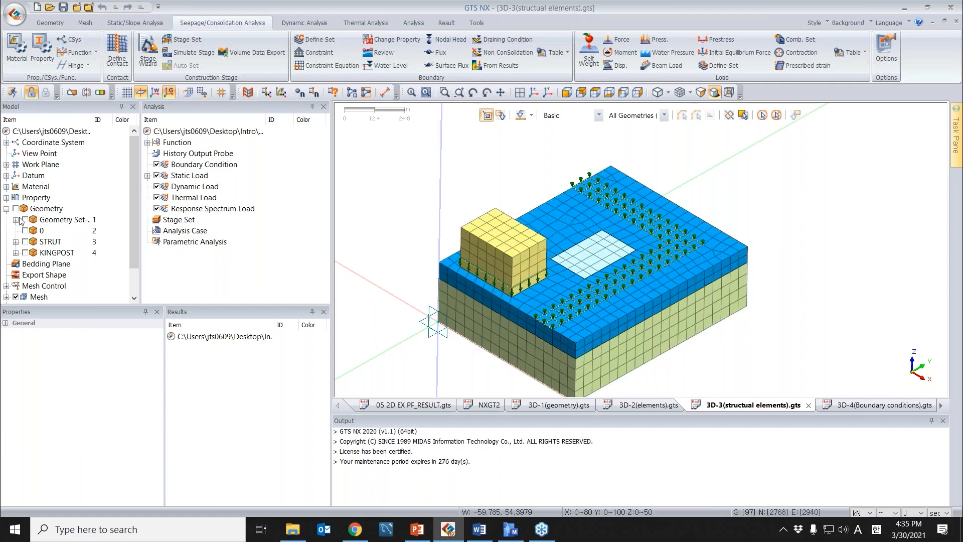
# Display only the solids of the first geometry set and hide all mesh sets.
pyautogui.click(16, 219)
pyautogui.click(34, 252)
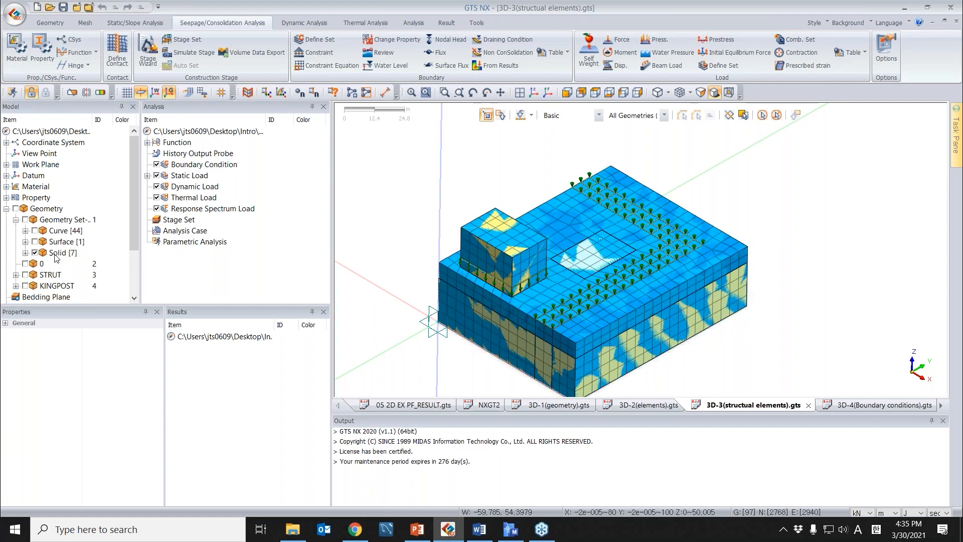
pyautogui.scroll(-2, 30, 260)
pyautogui.click(15, 264)
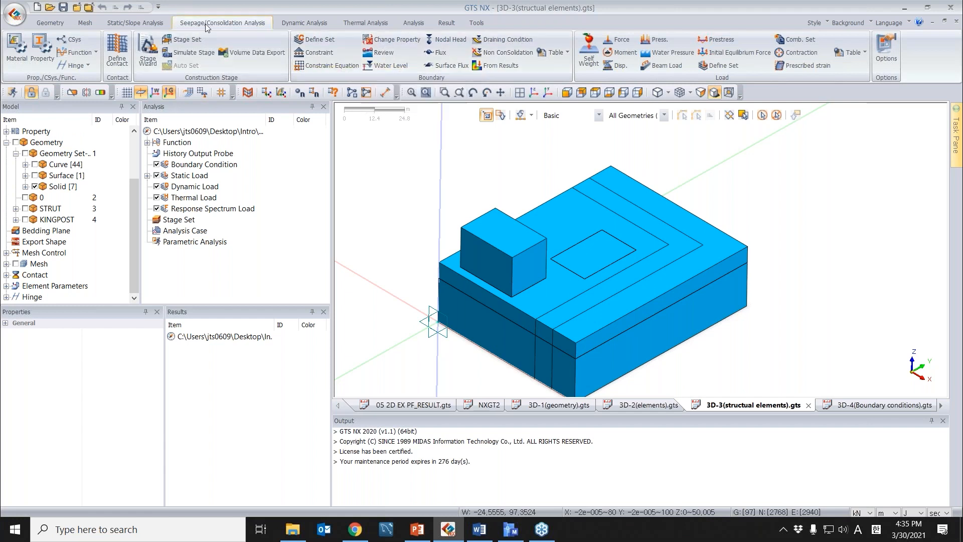
pyautogui.press('ctrl')
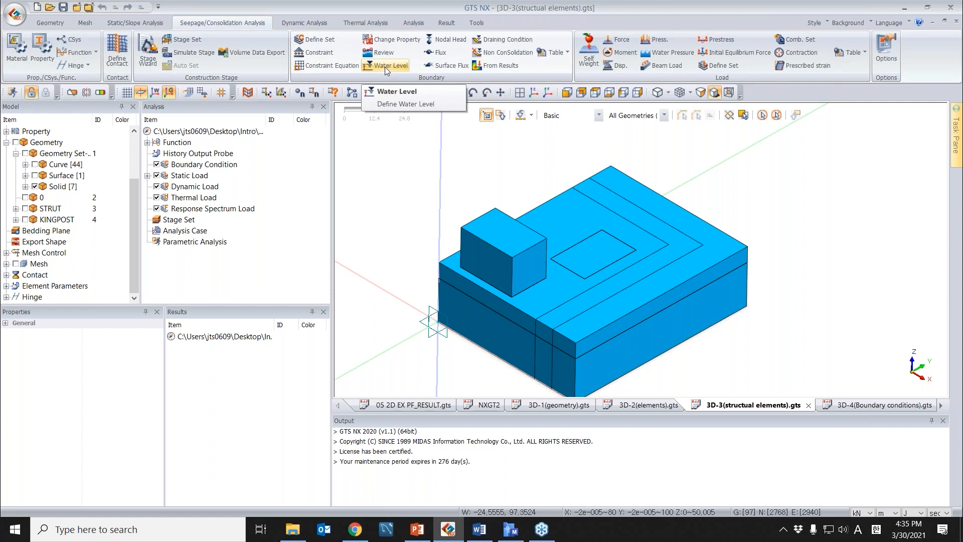
# Define a face-based water level named initial from the four top ground surfaces, including the excavation area, with interval 1.
pyautogui.click(384, 65)
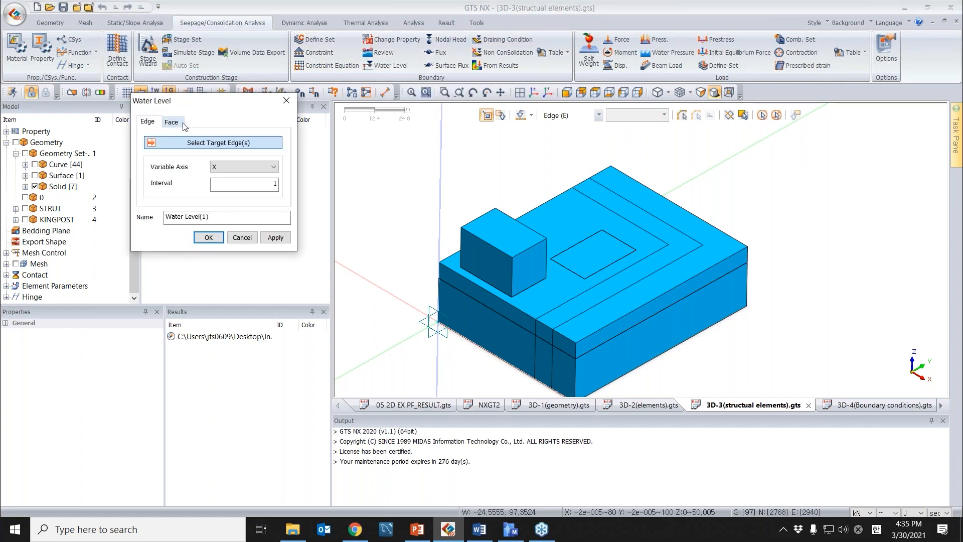
pyautogui.click(183, 124)
pyautogui.click(609, 254)
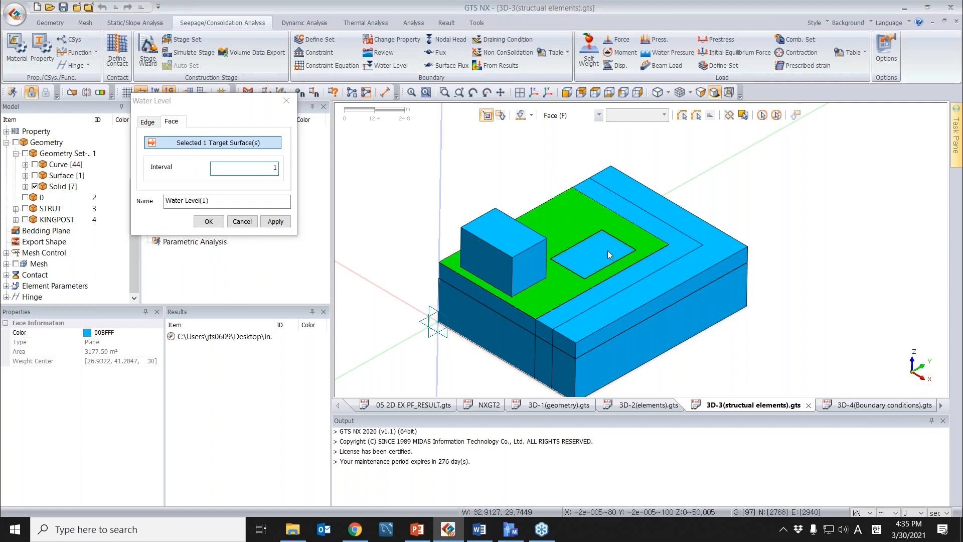
pyautogui.click(609, 255)
pyautogui.click(688, 248)
pyautogui.click(714, 252)
pyautogui.moveTo(215, 201); pyautogui.dragTo(155, 219)
pyautogui.write('initial')
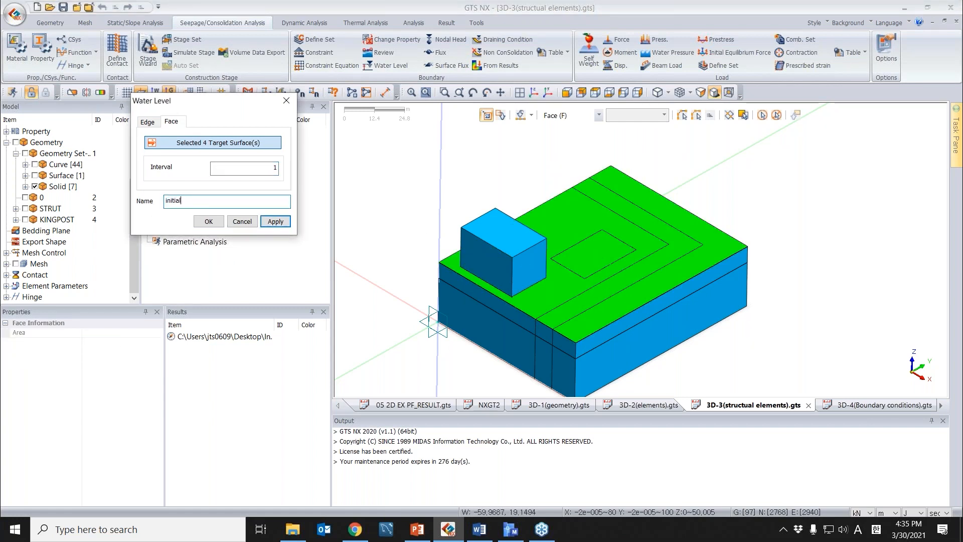
pyautogui.click(276, 221)
# Hide the uppermost excavation solid and create water level EX-1 from the exposed pit floor and surrounding ground surfaces, interval 1.
pyautogui.click(25, 186)
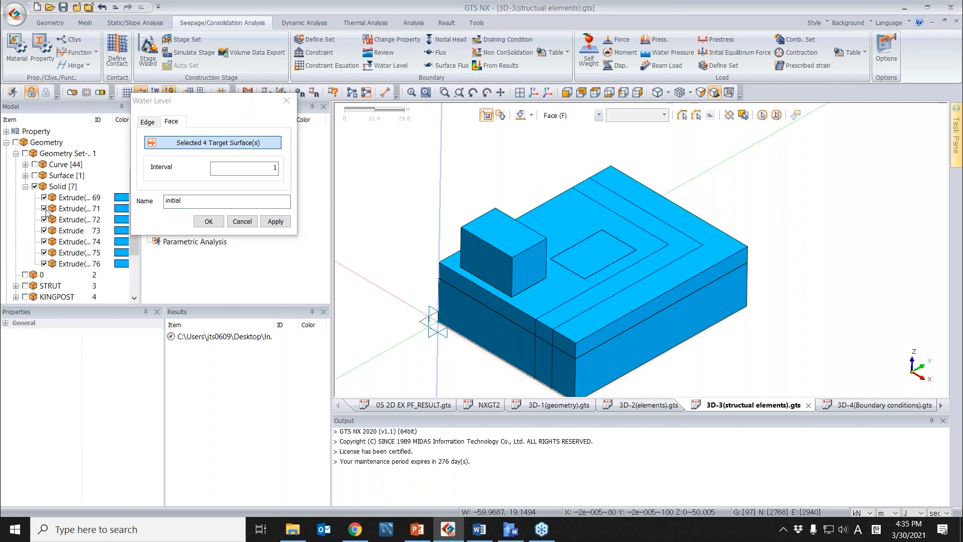
pyautogui.click(44, 219)
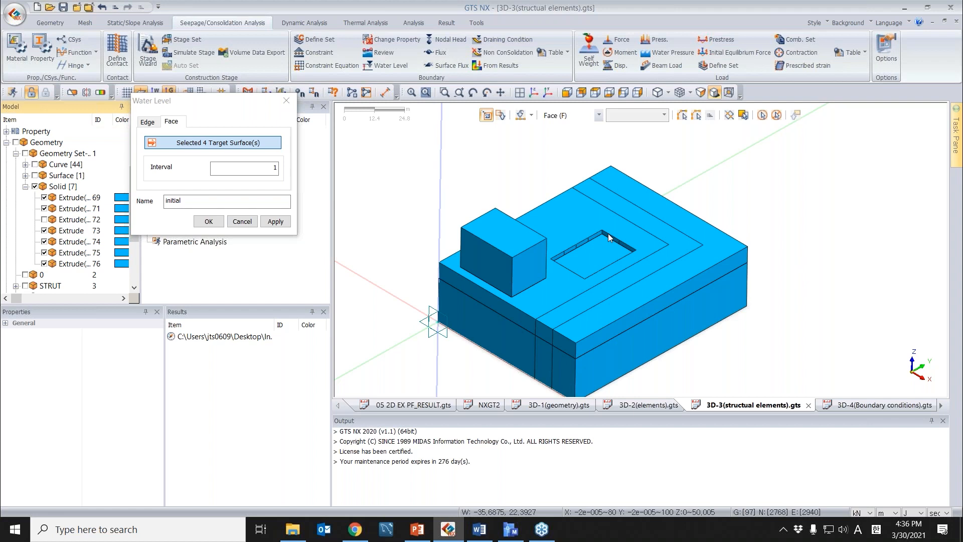
pyautogui.click(600, 250)
pyautogui.click(644, 232)
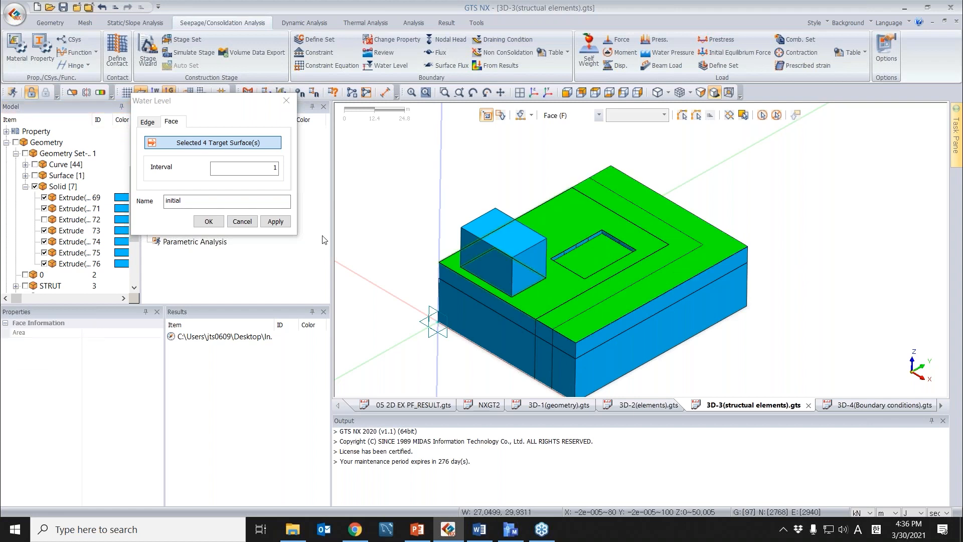
pyautogui.write('EX-1')
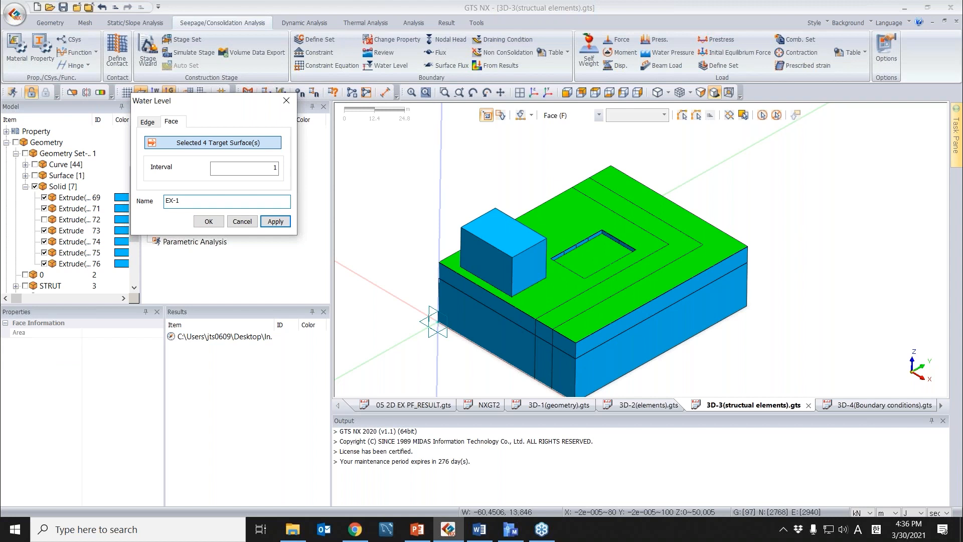
pyautogui.click(275, 221)
# Hide the building and second excavation solids, create water level EX-2 from the deeper pit floor and surrounding ground surfaces, and finish water level definition.
pyautogui.click(44, 230)
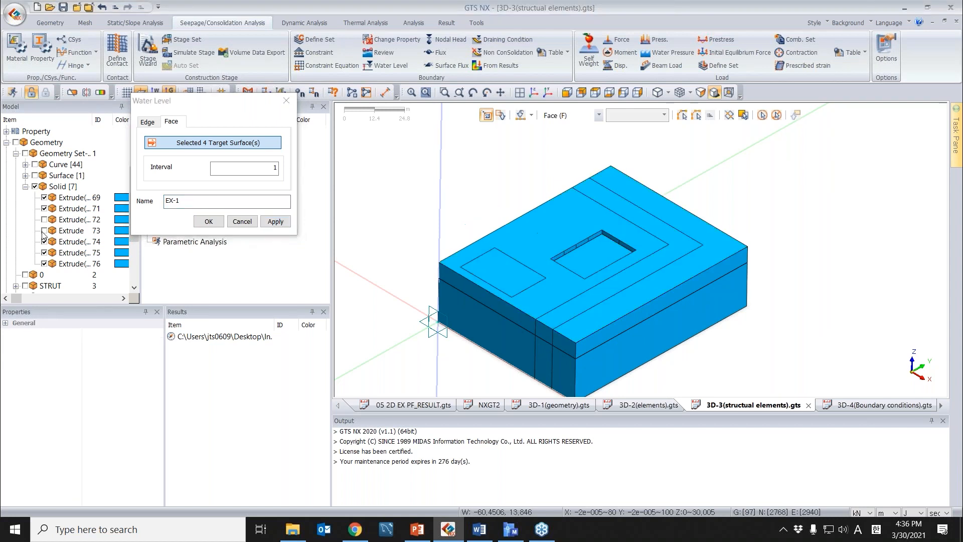
pyautogui.click(44, 241)
pyautogui.click(560, 233)
pyautogui.click(598, 251)
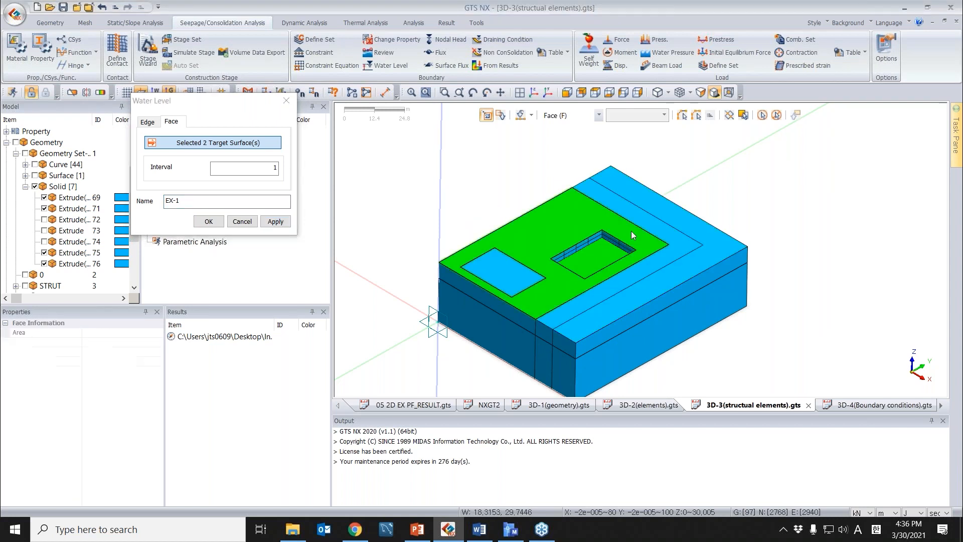
pyautogui.click(663, 231)
pyautogui.click(689, 223)
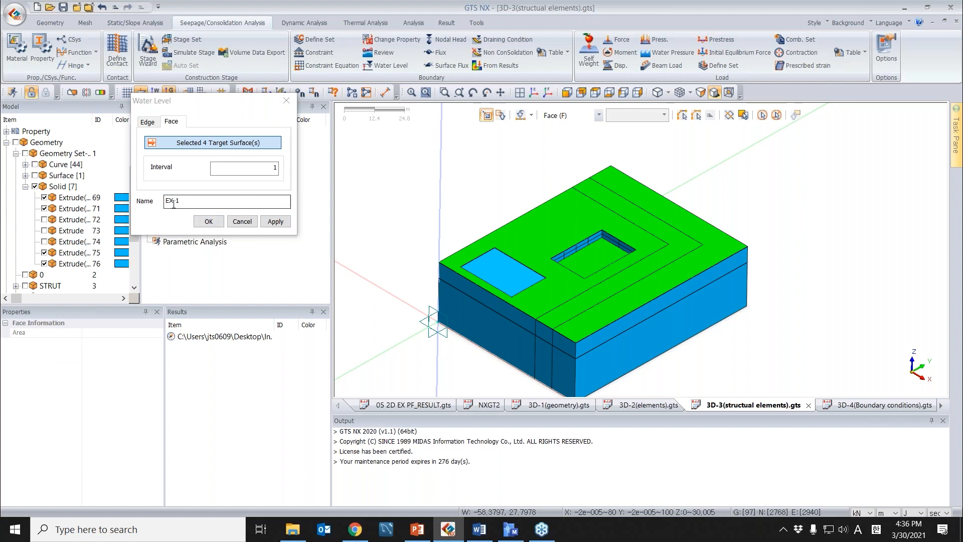
pyautogui.moveTo(193, 201); pyautogui.dragTo(174, 205)
pyautogui.write('2')
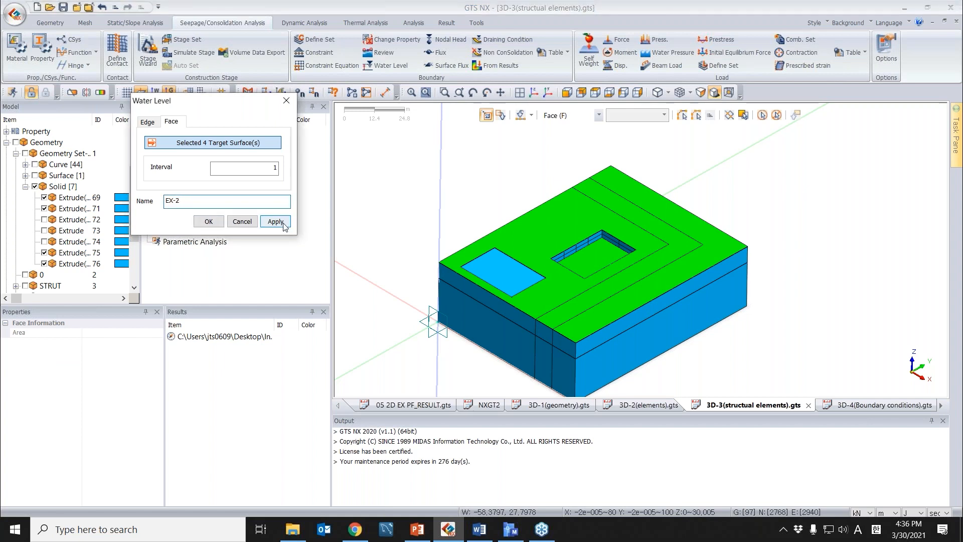
pyautogui.click(284, 225)
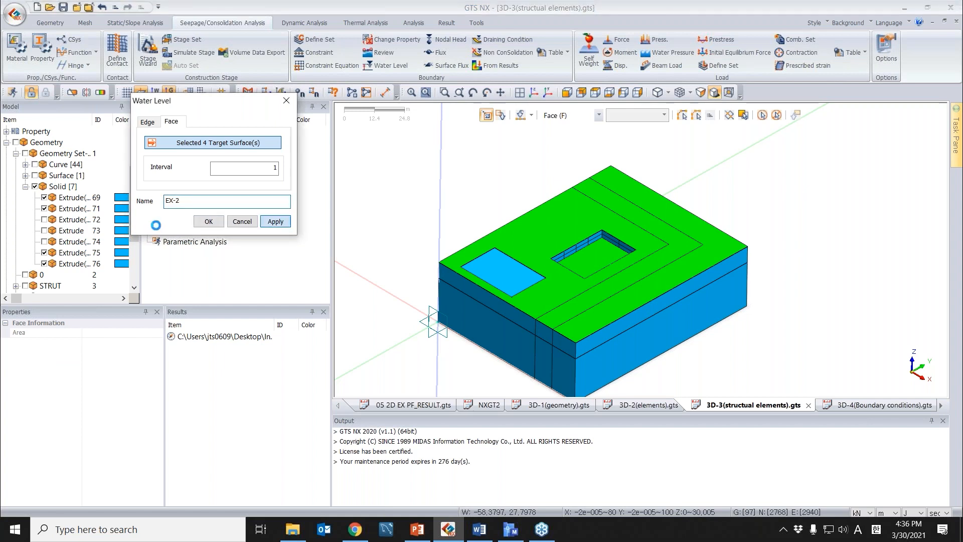
pyautogui.click(242, 222)
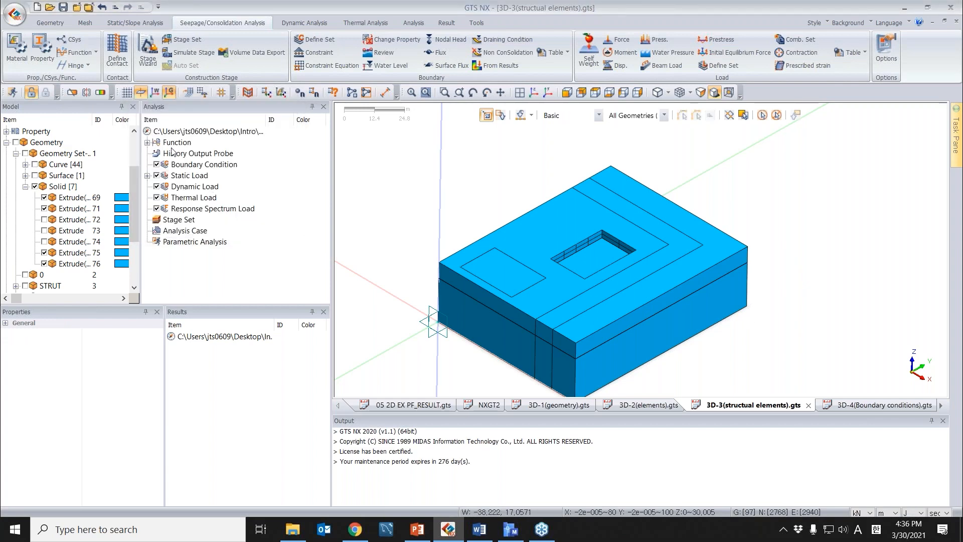
# Open the surface function initial and review its X, Y, Z coordinate table without changing it.
pyautogui.click(148, 143)
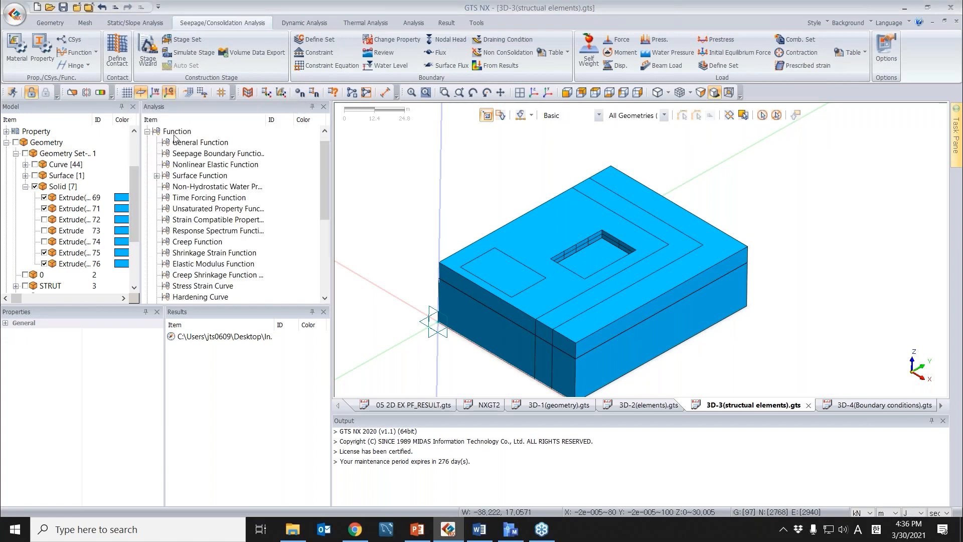
pyautogui.click(156, 175)
pyautogui.rightClick(199, 186)
pyautogui.click(235, 193)
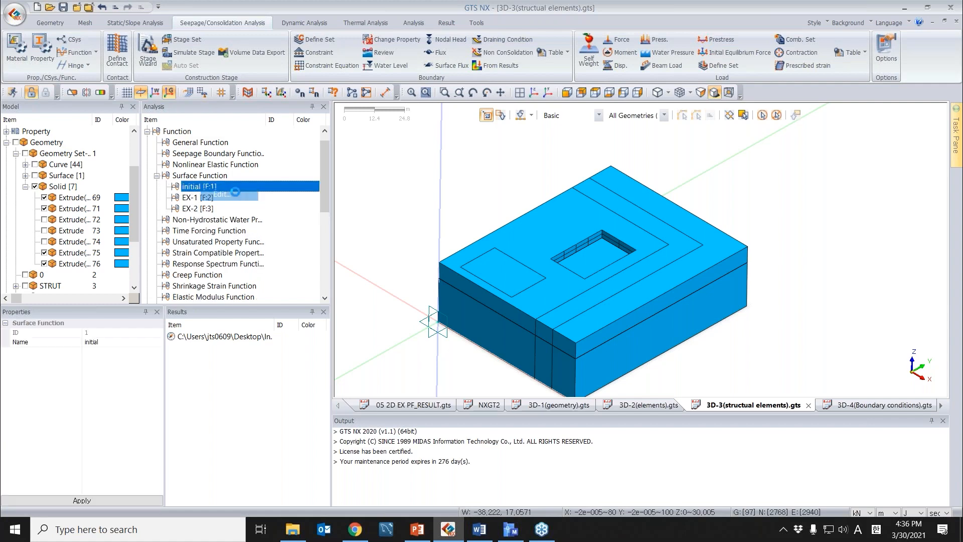
pyautogui.moveTo(581, 188); pyautogui.dragTo(587, 373)
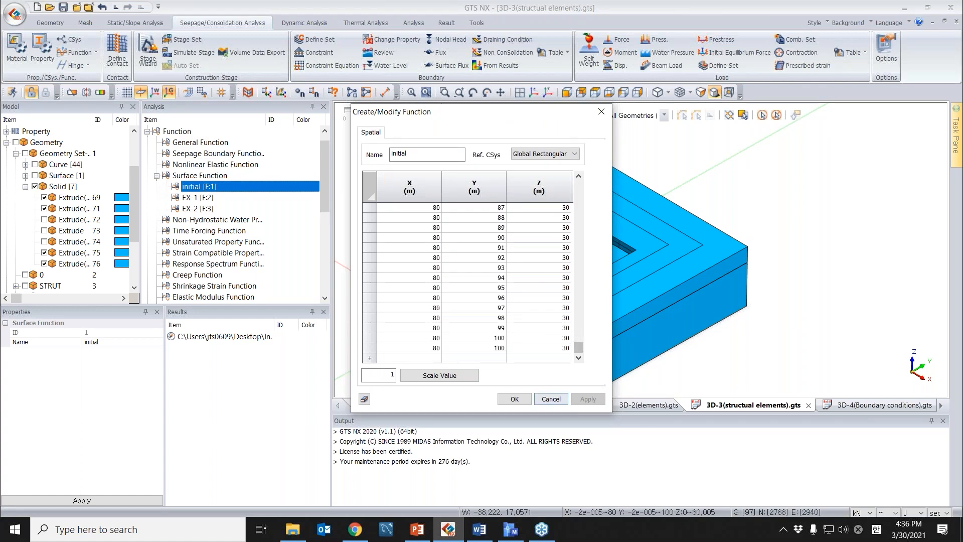
pyautogui.click(550, 399)
# Open the surface function EX-1, review its Z values along the excavation, and close it and the function list.
pyautogui.rightClick(242, 198)
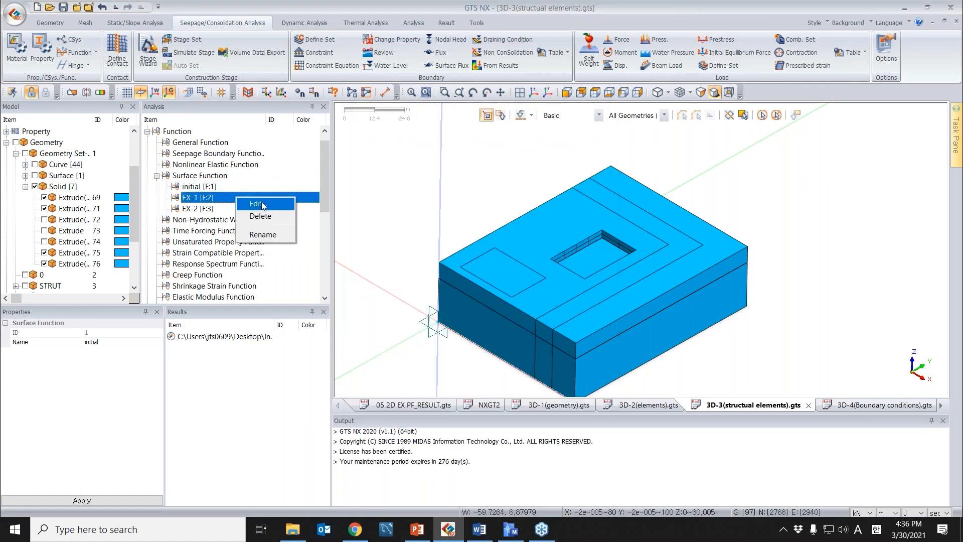
pyautogui.click(256, 204)
pyautogui.moveTo(578, 188); pyautogui.dragTo(581, 251)
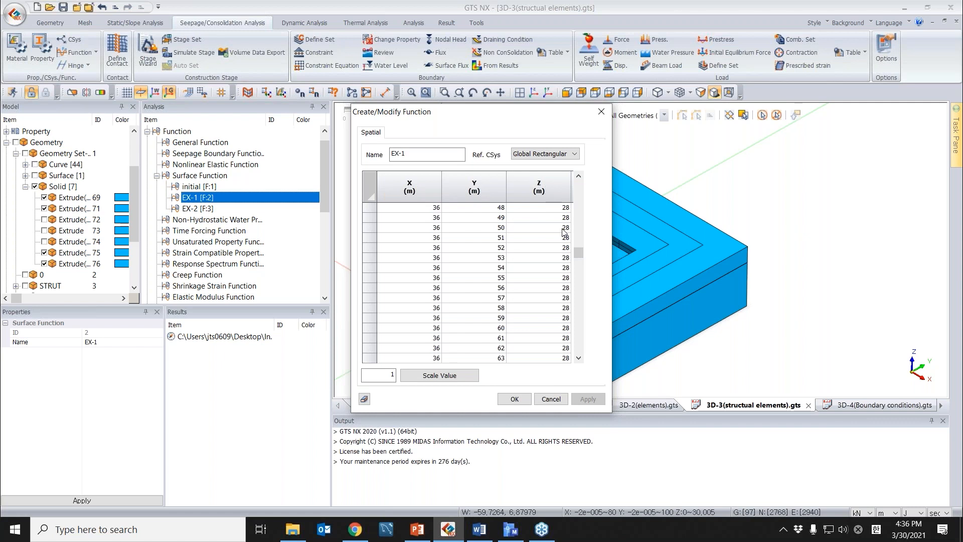
pyautogui.scroll(-20, 569, 241)
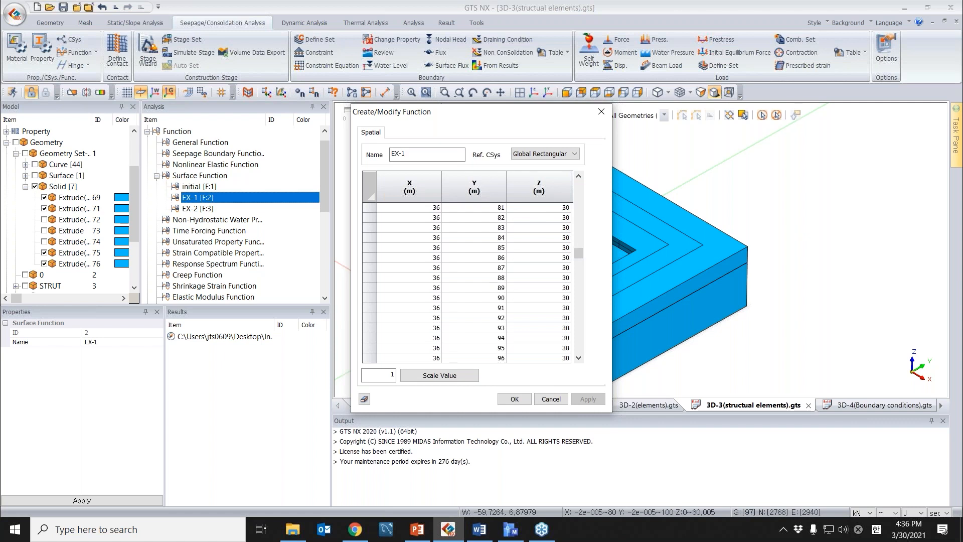
pyautogui.scroll(-3, 573, 262)
pyautogui.press('Escape')
pyautogui.click(148, 131)
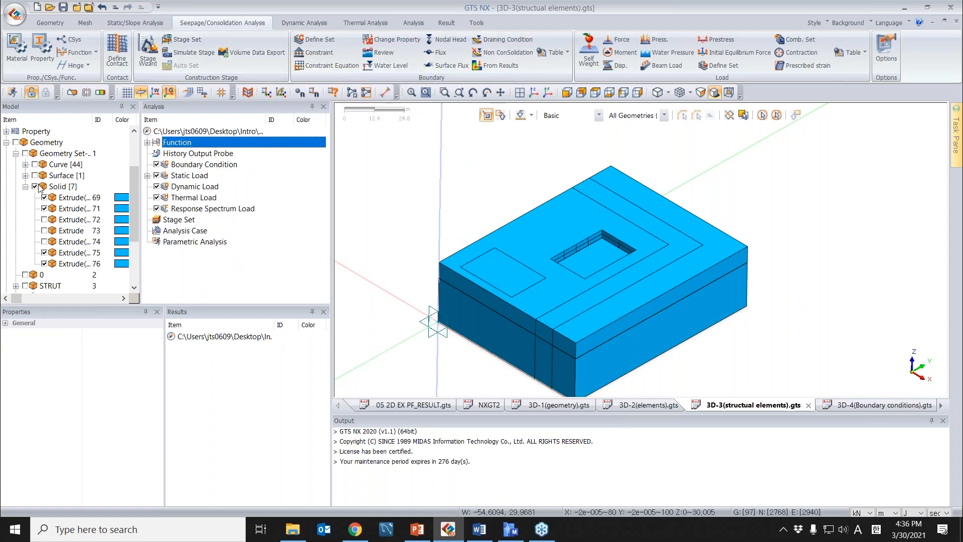
# Hide the solids and show all mesh sets again.
pyautogui.click(37, 186)
pyautogui.scroll(-3, 20, 249)
pyautogui.click(15, 253)
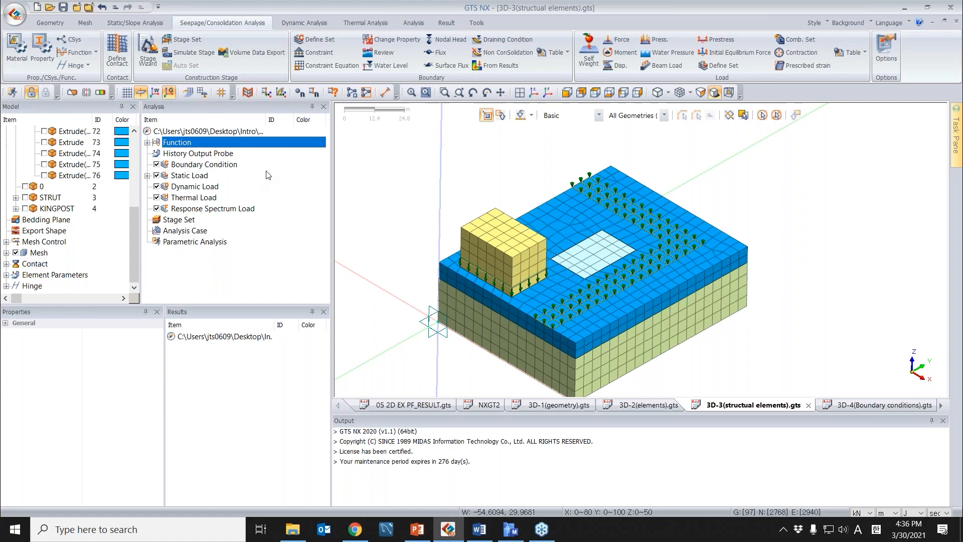
# Apply automatic constraints considering all mesh sets, stored in a boundary set named Ground Constraint.
pyautogui.click(319, 52)
pyautogui.moveTo(211, 112); pyautogui.dragTo(228, 112)
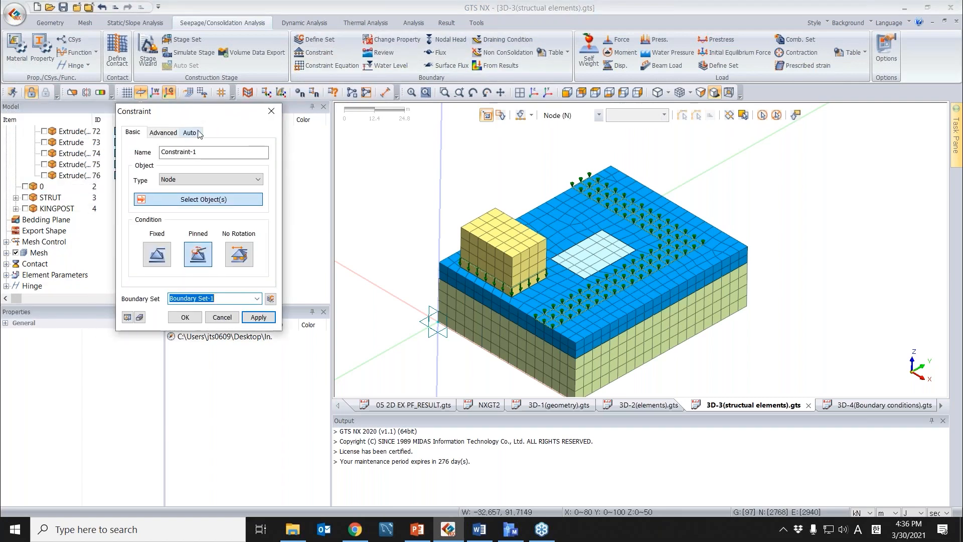
pyautogui.click(198, 133)
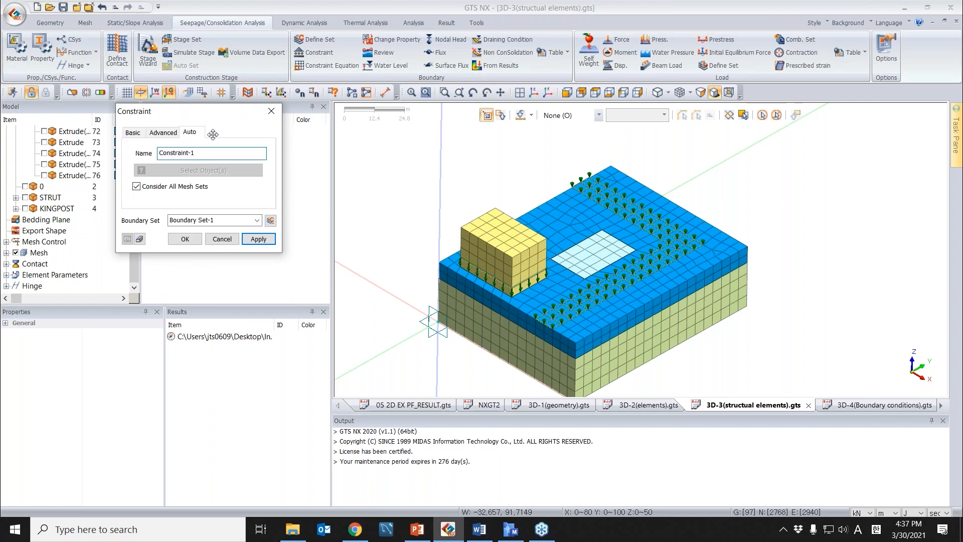
pyautogui.write('bO')
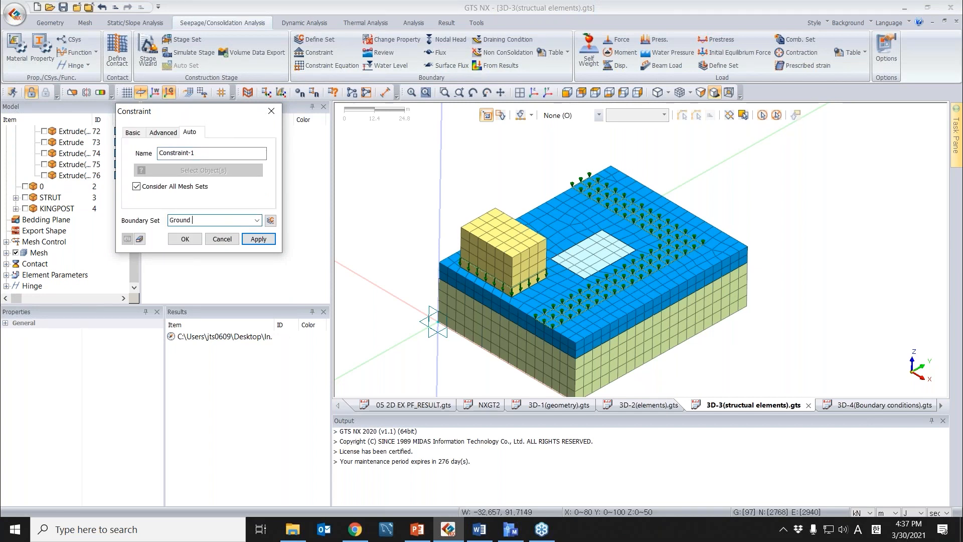
pyautogui.write('t')
pyautogui.press('Return')
pyautogui.press('Escape')
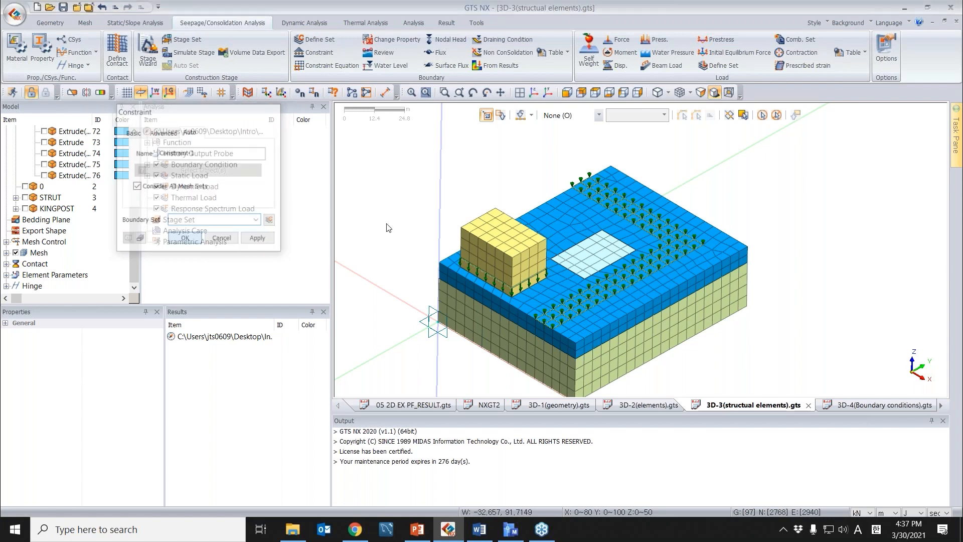
pyautogui.moveTo(499, 277)
pyautogui.mouseDown(button='middle')
pyautogui.moveTo(756, 282)
pyautogui.moveTo(680, 285)
pyautogui.moveTo(627, 300)
pyautogui.moveTo(498, 269)
pyautogui.mouseUp(button='middle')
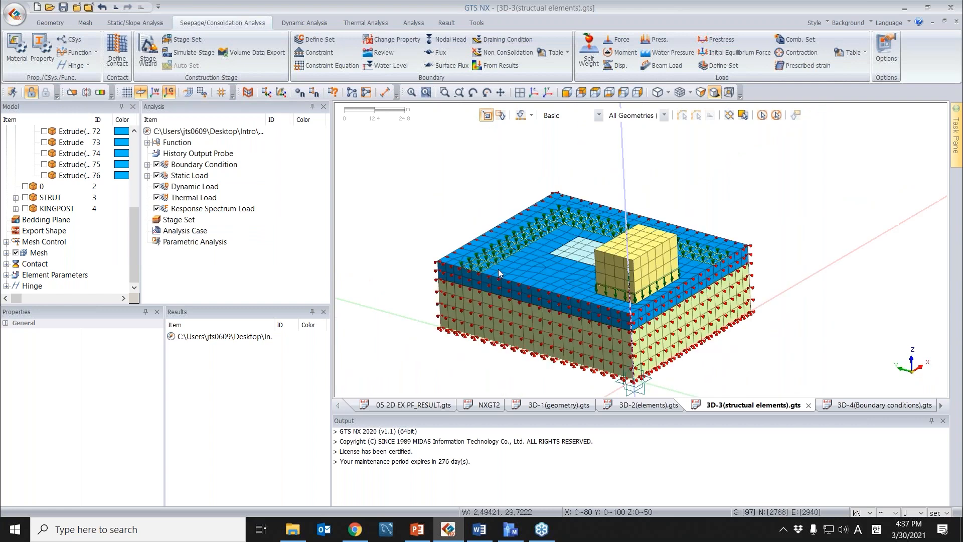
# Expand the boundary condition and static load sets and examine the constraints and loads on the mesh.
pyautogui.click(147, 164)
pyautogui.click(147, 186)
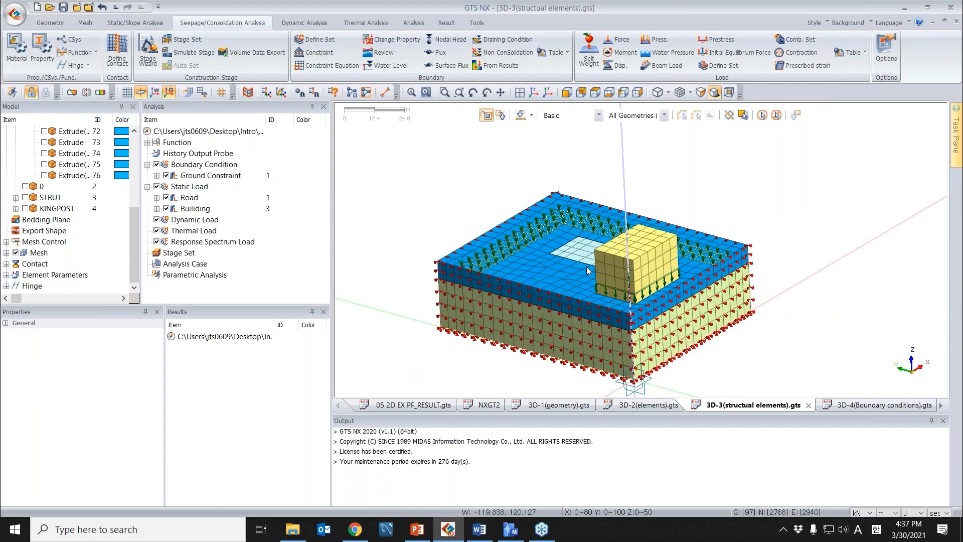
pyautogui.moveTo(646, 308); pyautogui.dragTo(525, 258, button='middle')
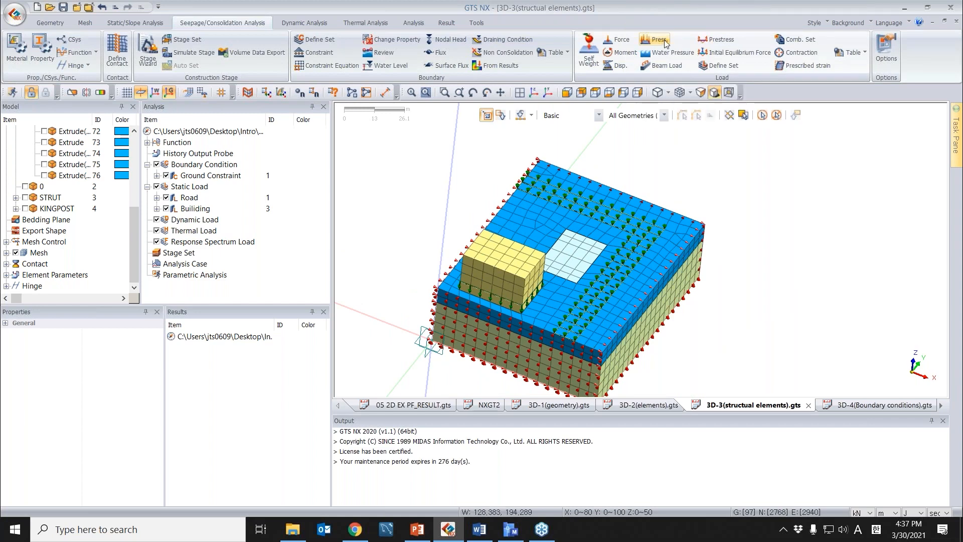
pyautogui.scroll(-1, 638, 269)
pyautogui.moveTo(638, 269); pyautogui.dragTo(621, 268, button='middle')
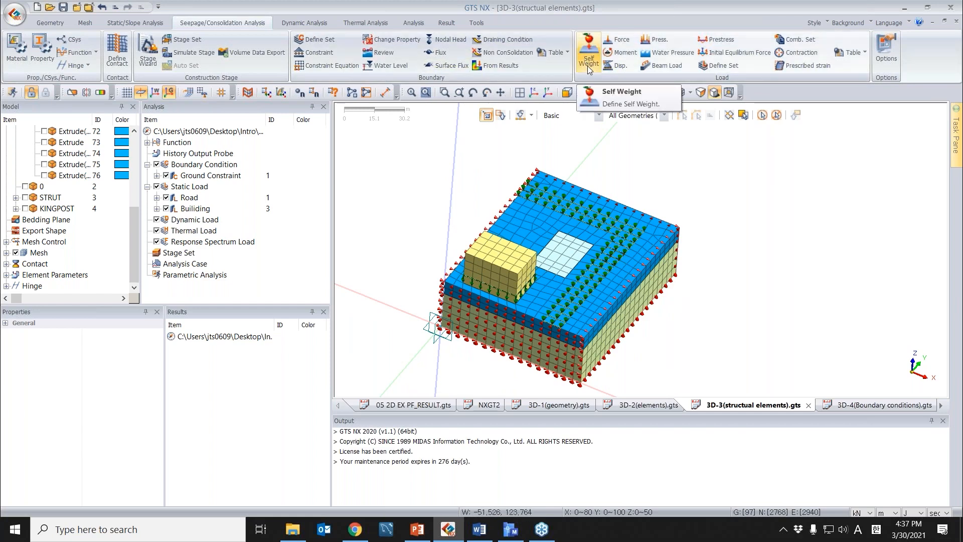
# Define the self weight load Gravity-1 with Gz -1 in a load set named Self Weight.
pyautogui.moveTo(191, 98); pyautogui.dragTo(264, 75)
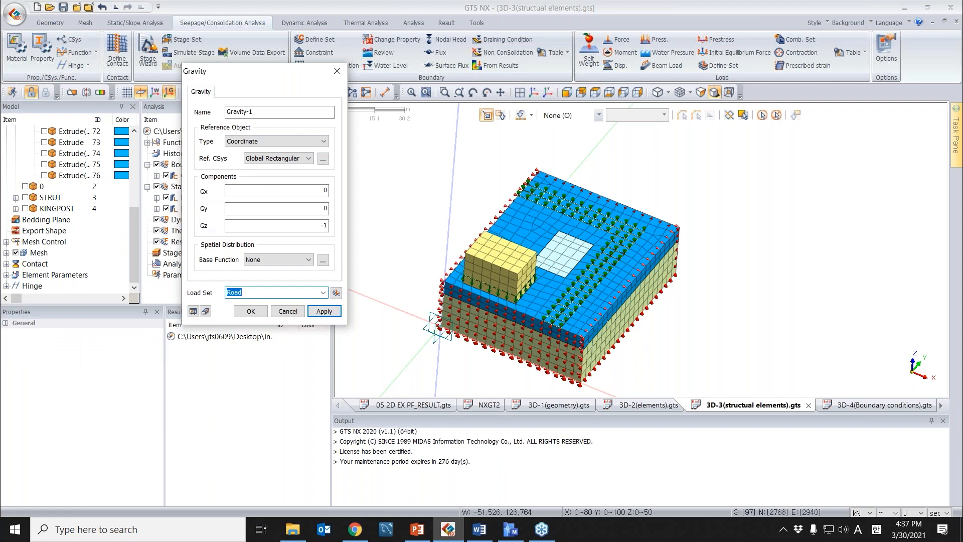
pyautogui.write('W')
pyautogui.write('elf')
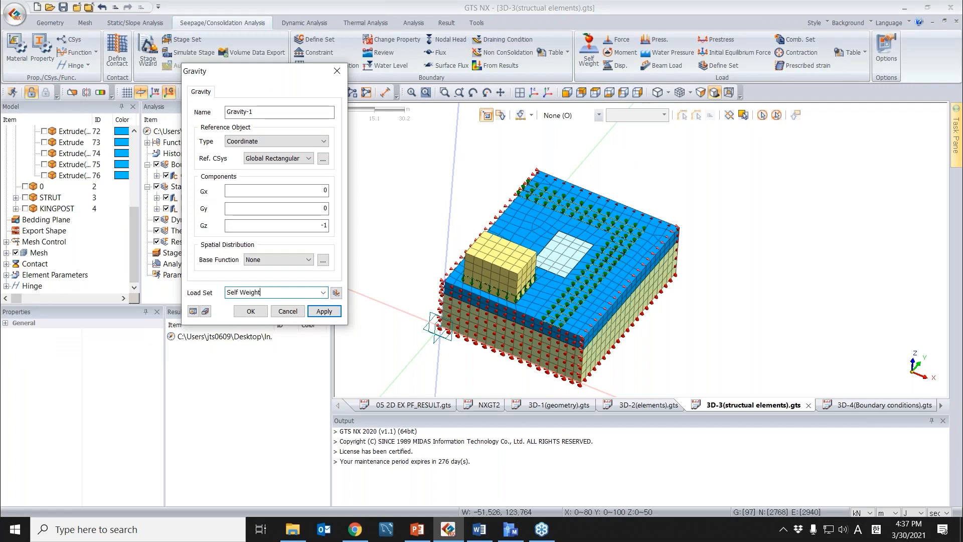
pyautogui.click(252, 312)
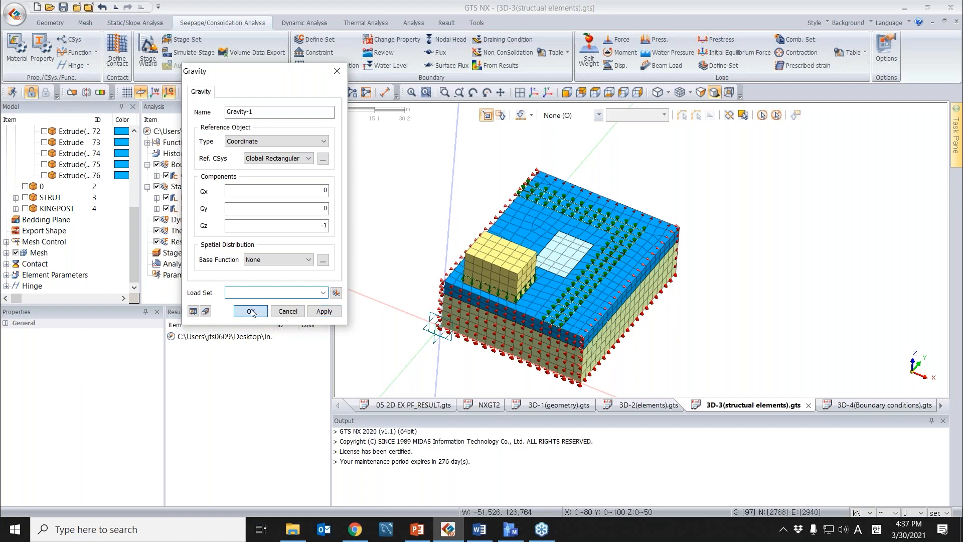
# Inspect the loads and constraints around the model, and switch to the 3D-4(Boundary conditions).gts document.
pyautogui.moveTo(622, 311); pyautogui.dragTo(564, 244, button='middle')
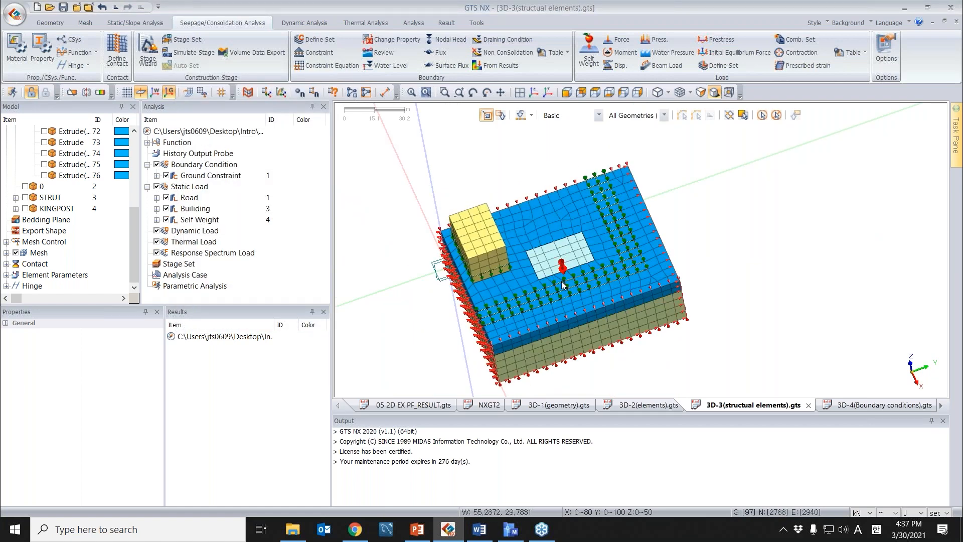
pyautogui.moveTo(568, 274); pyautogui.dragTo(581, 245, button='middle')
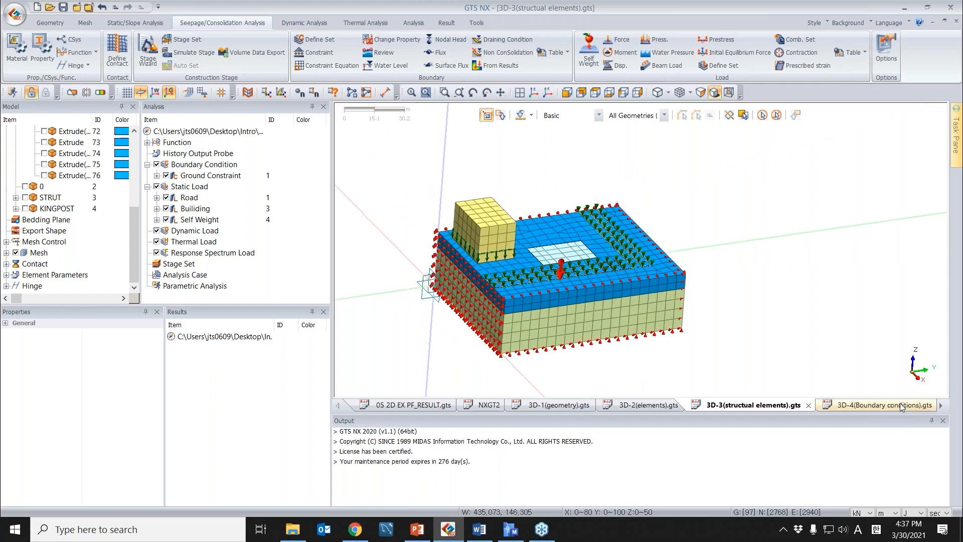
pyautogui.click(901, 405)
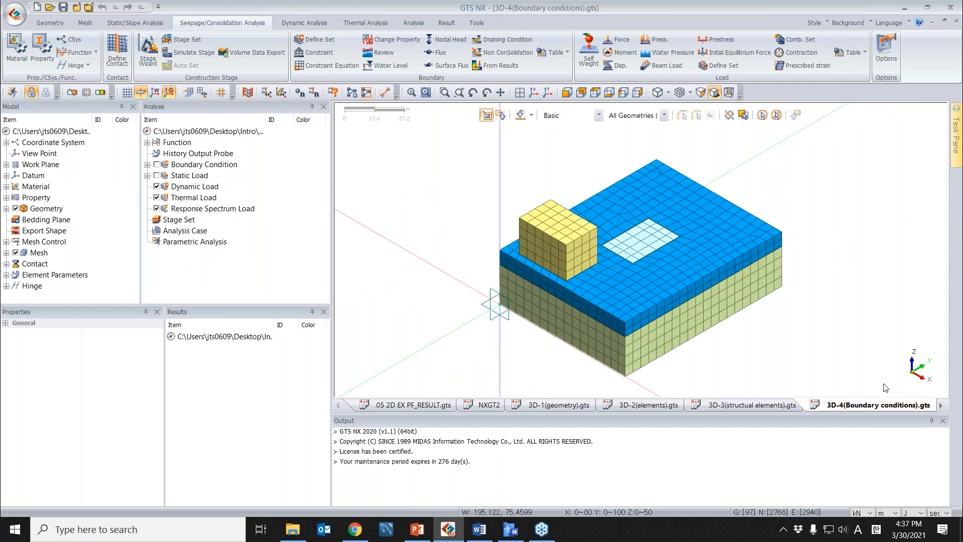
pyautogui.click(940, 405)
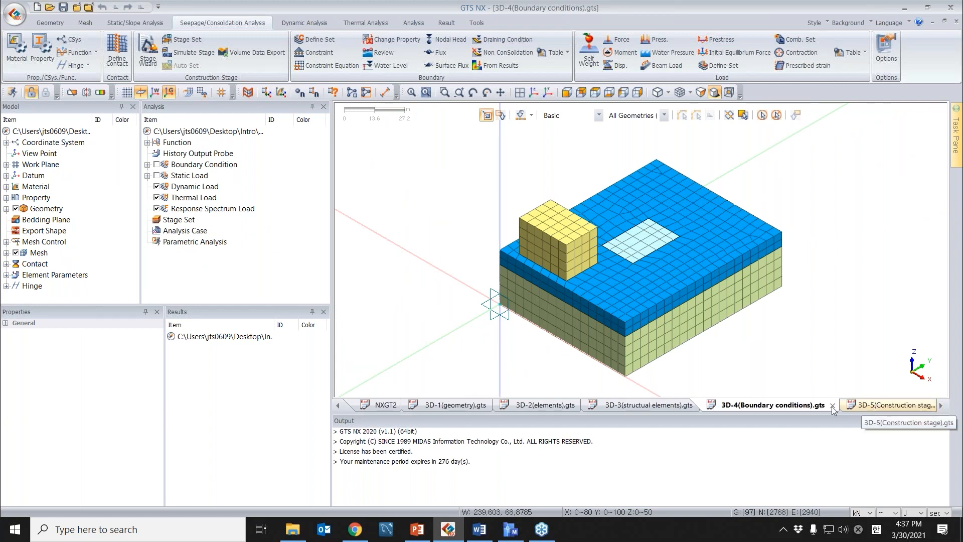
# Add a construction stage set named Construction Stage Set-1 with the stage type Stress.
pyautogui.rightClick(207, 225)
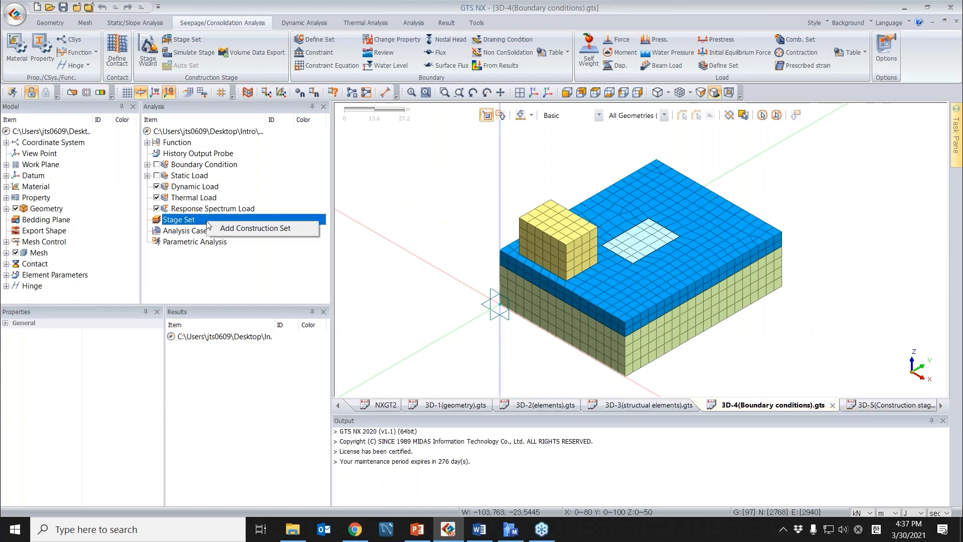
pyautogui.click(192, 225)
pyautogui.rightClick(192, 221)
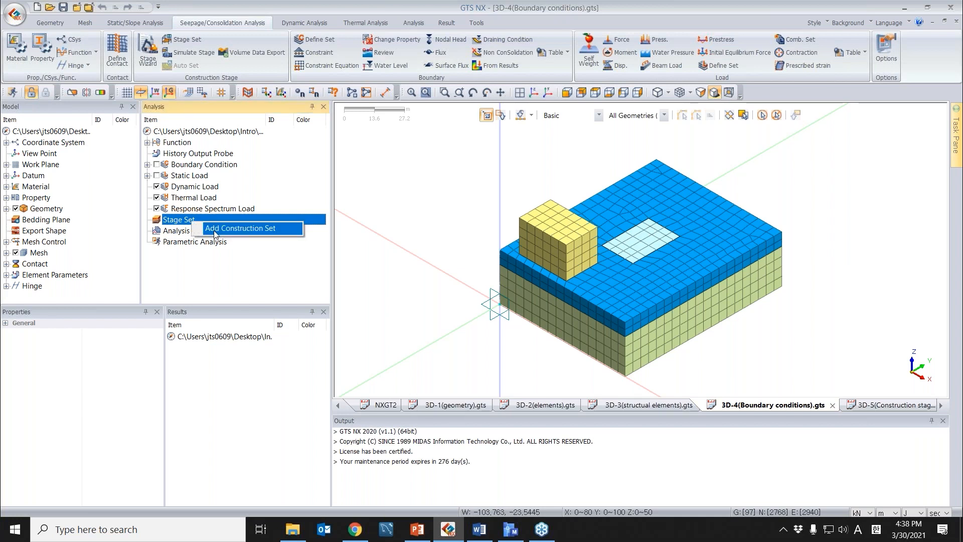
pyautogui.click(215, 230)
pyautogui.click(154, 146)
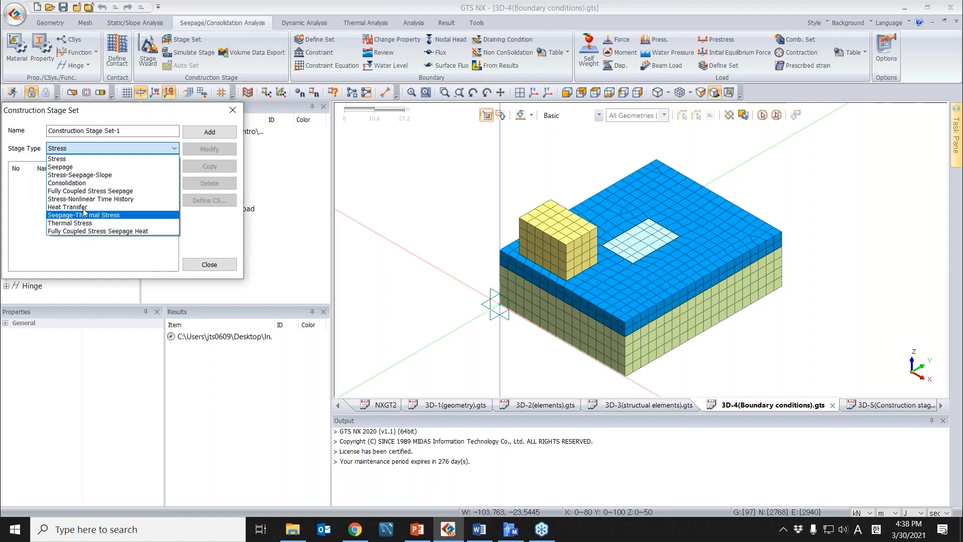
pyautogui.click(127, 145)
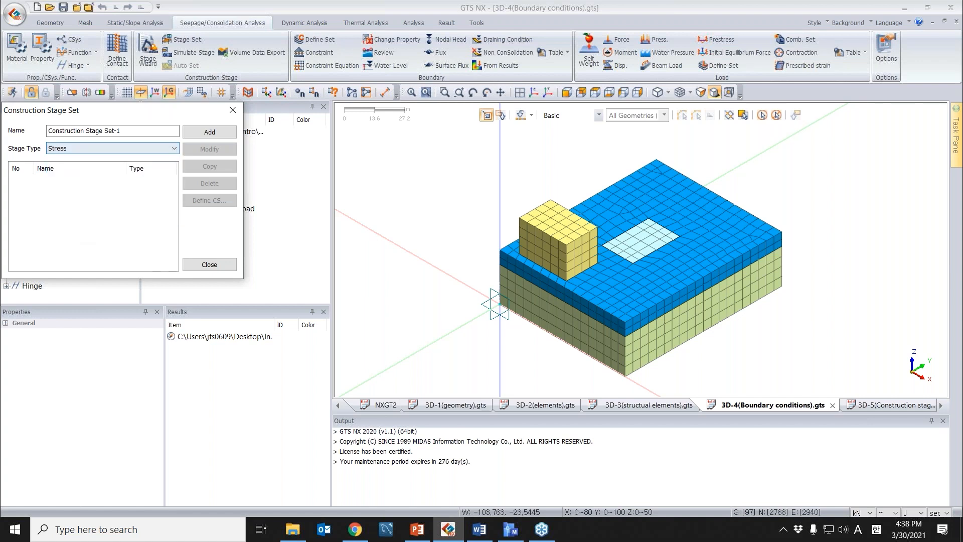
pyautogui.click(210, 132)
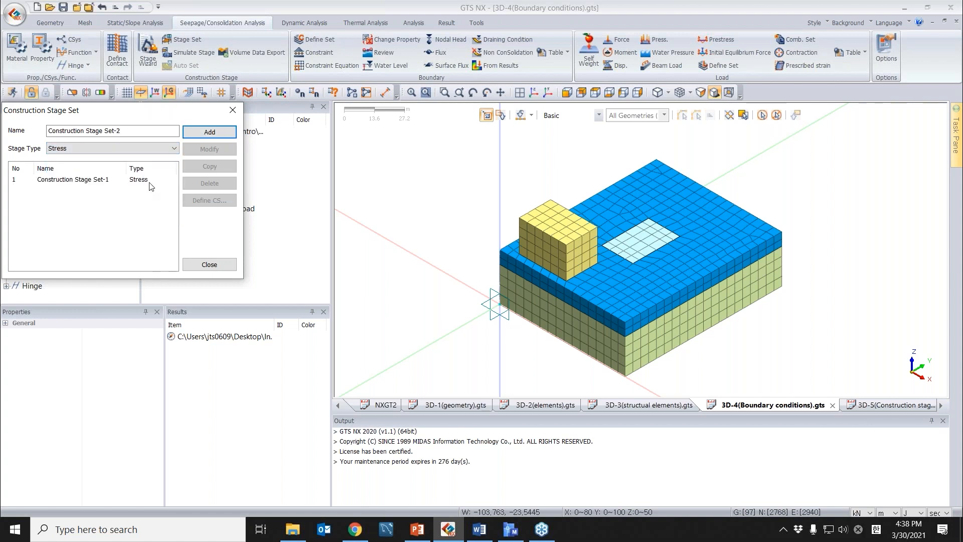
# Open the stage definition of Construction Stage Set-1 and limit the model display to activated data.
pyautogui.doubleClick(149, 183)
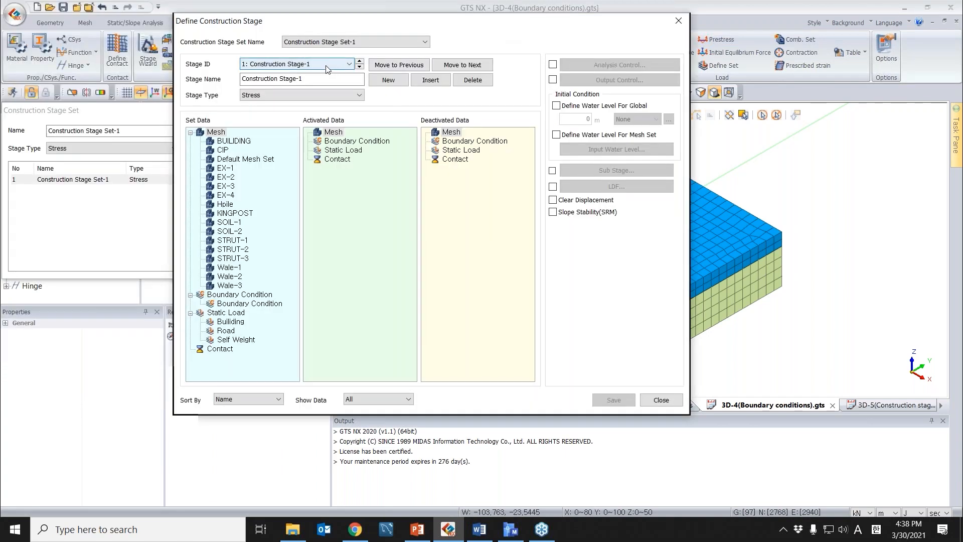
pyautogui.click(329, 66)
pyautogui.click(331, 67)
pyautogui.click(397, 399)
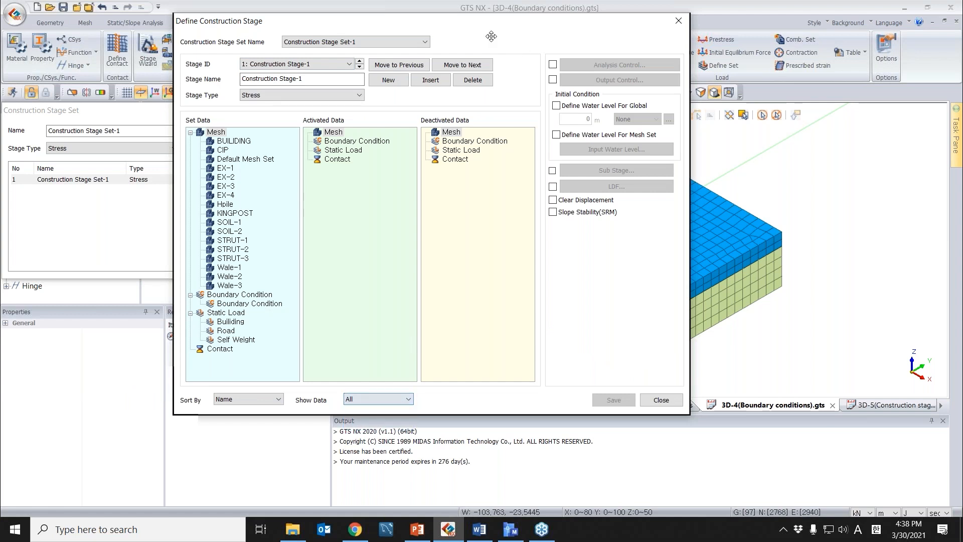
pyautogui.moveTo(301, 20); pyautogui.dragTo(254, 8)
pyautogui.click(331, 387)
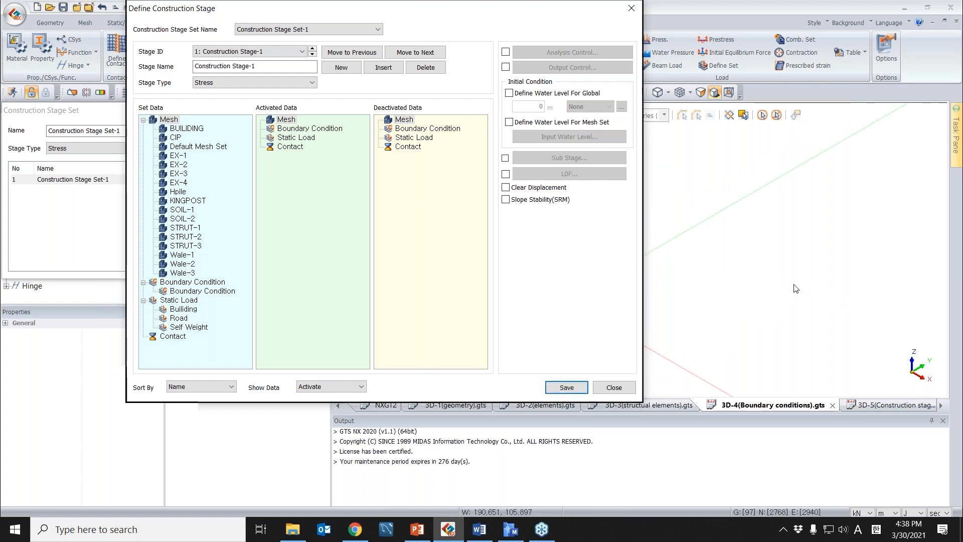
pyautogui.click(862, 270)
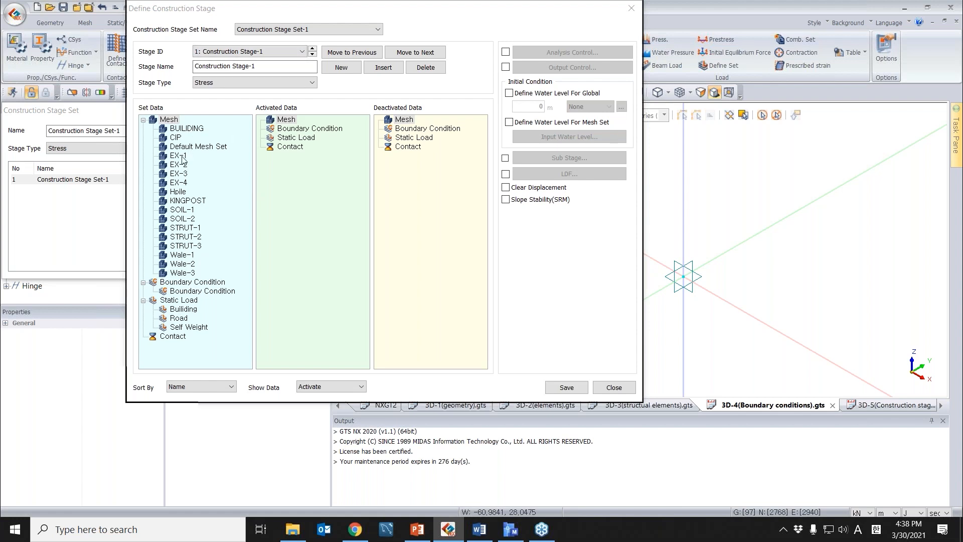
# Activate mesh sets EX-1 to EX-4, SOIL-1 and SOIL-2, the boundary condition set and the Self Weight load in the first stage.
pyautogui.moveTo(178, 156); pyautogui.dragTo(179, 183)
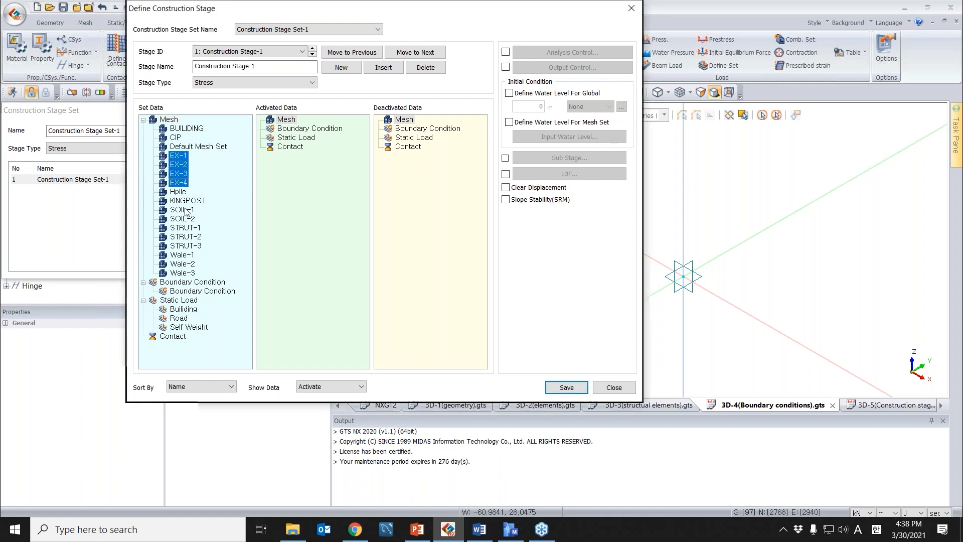
pyautogui.keyDown('ctrl'); pyautogui.moveTo(194, 220); pyautogui.dragTo(193, 210); pyautogui.keyUp('ctrl')
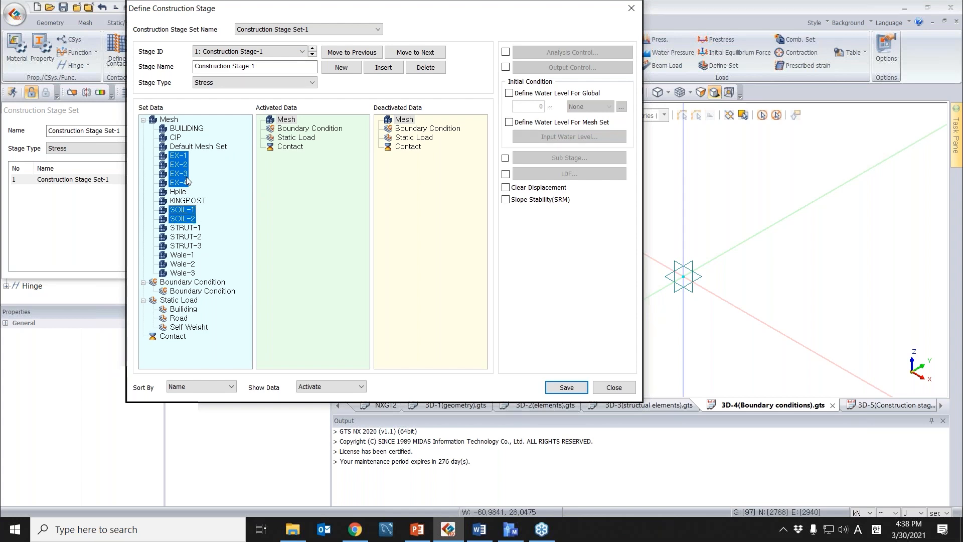
pyautogui.moveTo(179, 167); pyautogui.dragTo(311, 156)
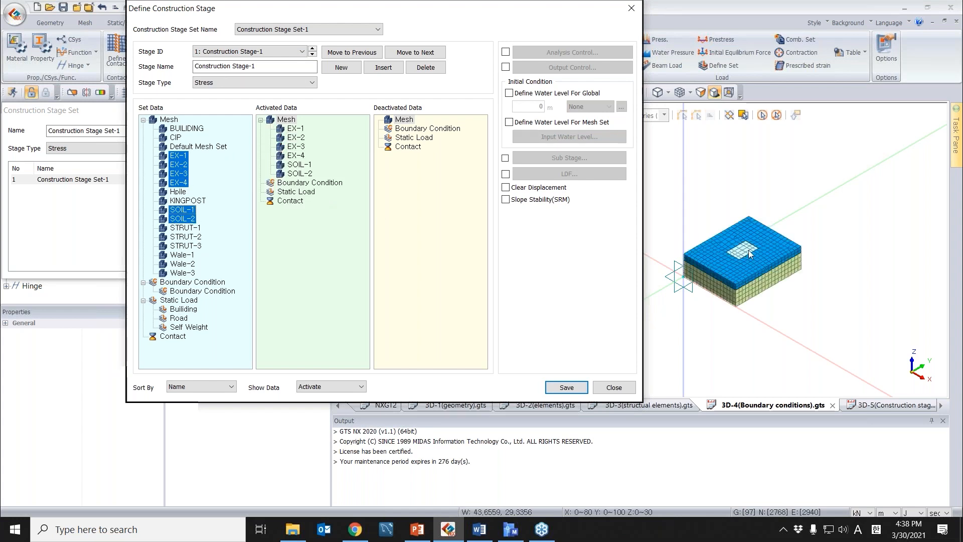
pyautogui.click(762, 258)
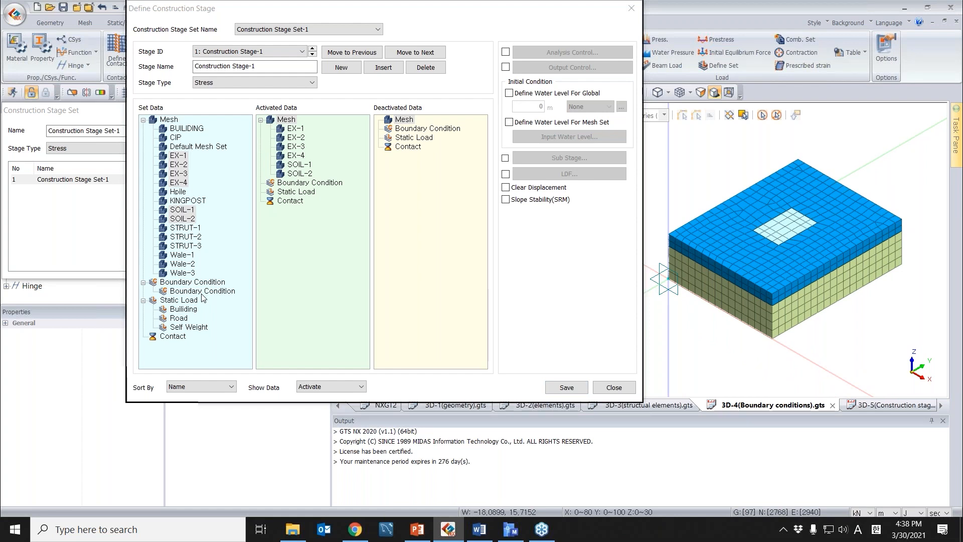
pyautogui.doubleClick(203, 291)
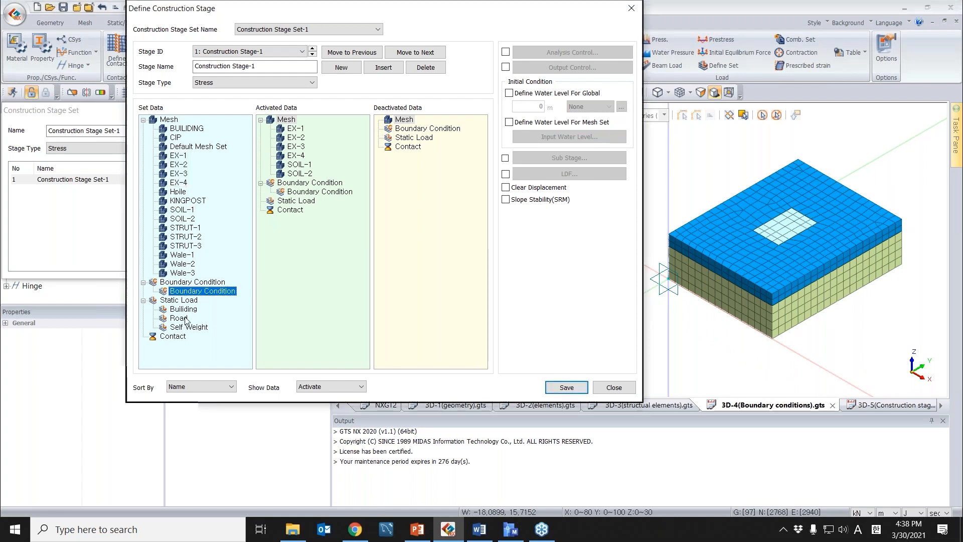
pyautogui.doubleClick(188, 327)
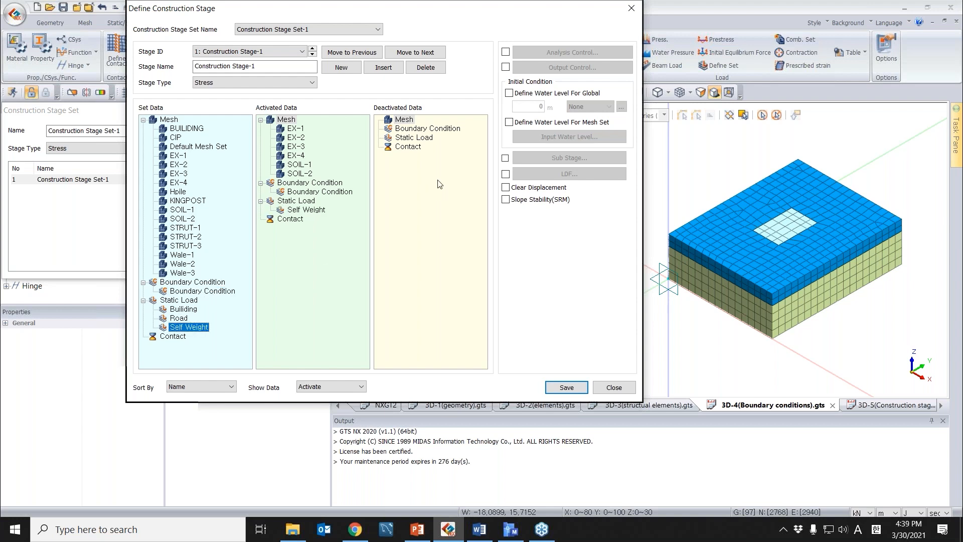
# Define a global water level of 30 m with no function for the first stage and save the stage.
pyautogui.click(509, 93)
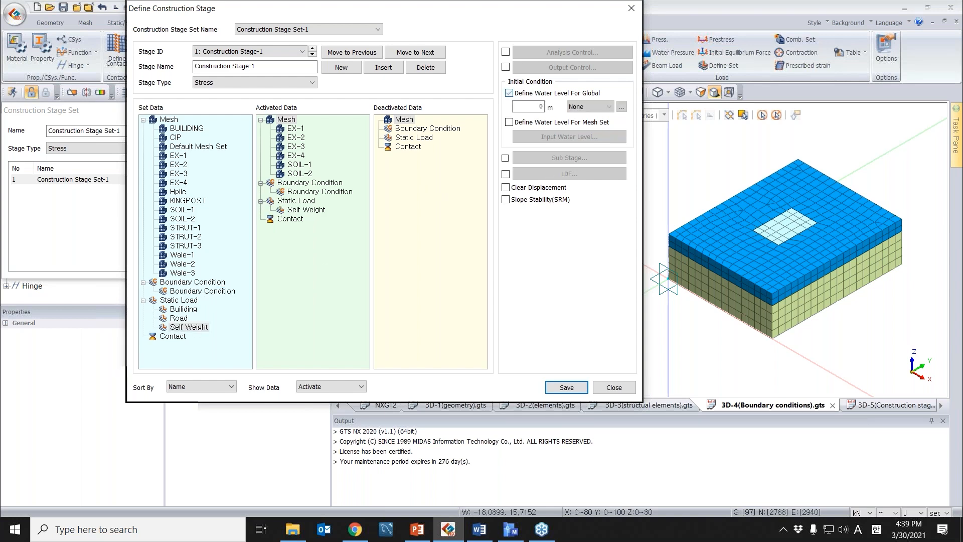
pyautogui.doubleClick(541, 106)
pyautogui.write('1')
pyautogui.click(589, 108)
pyautogui.click(589, 108)
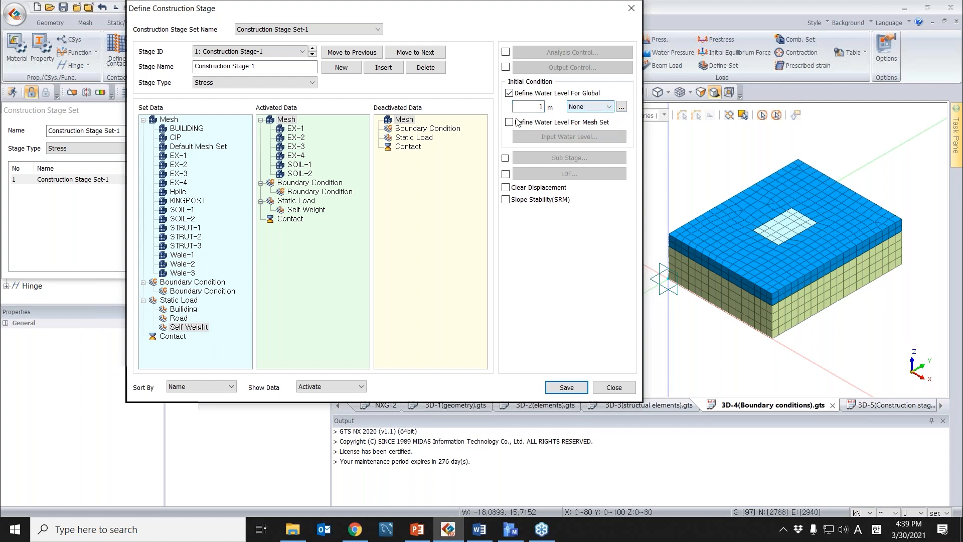
pyautogui.doubleClick(540, 107)
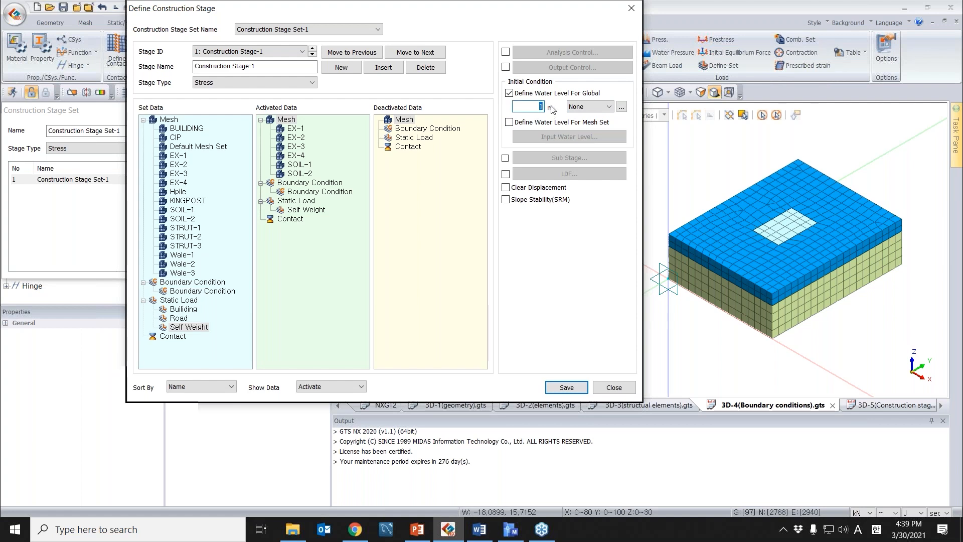
pyautogui.click(579, 108)
pyautogui.click(579, 110)
pyautogui.doubleClick(533, 107)
pyautogui.click(572, 389)
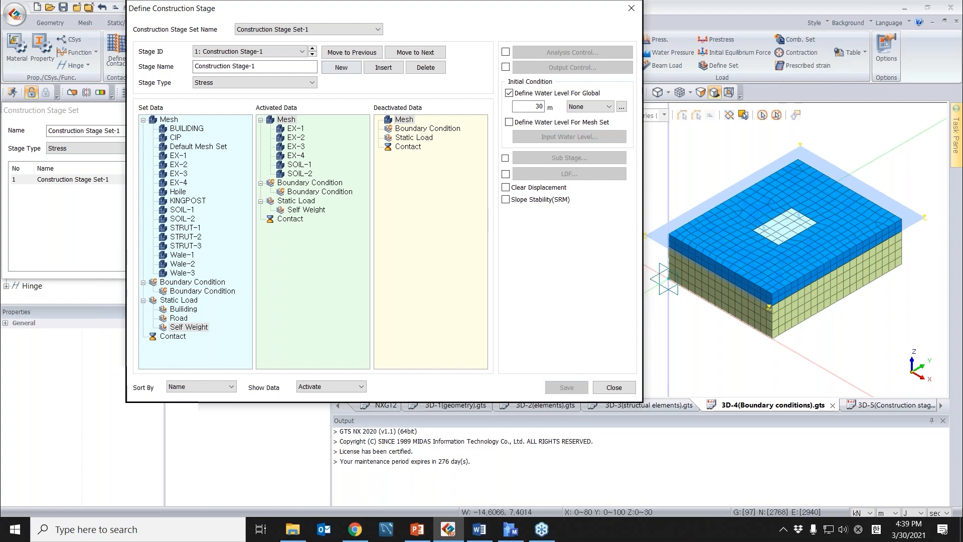
# Rename the first construction stage as initial and save it.
pyautogui.click(343, 68)
pyautogui.write('initial')
pyautogui.click(564, 388)
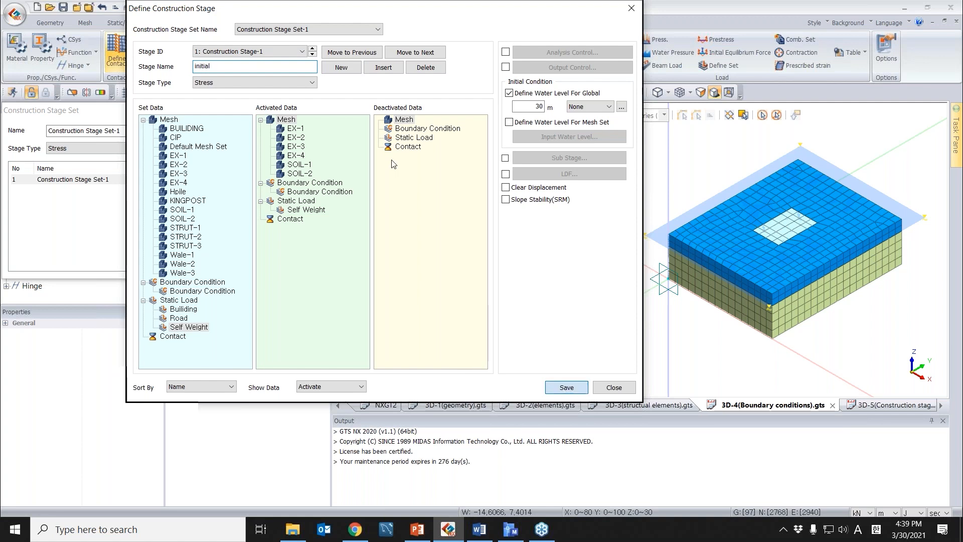
# Create a second stage named in-situ, activating the building mesh set and the road and building static loads, and save it.
pyautogui.click(340, 69)
pyautogui.click(340, 70)
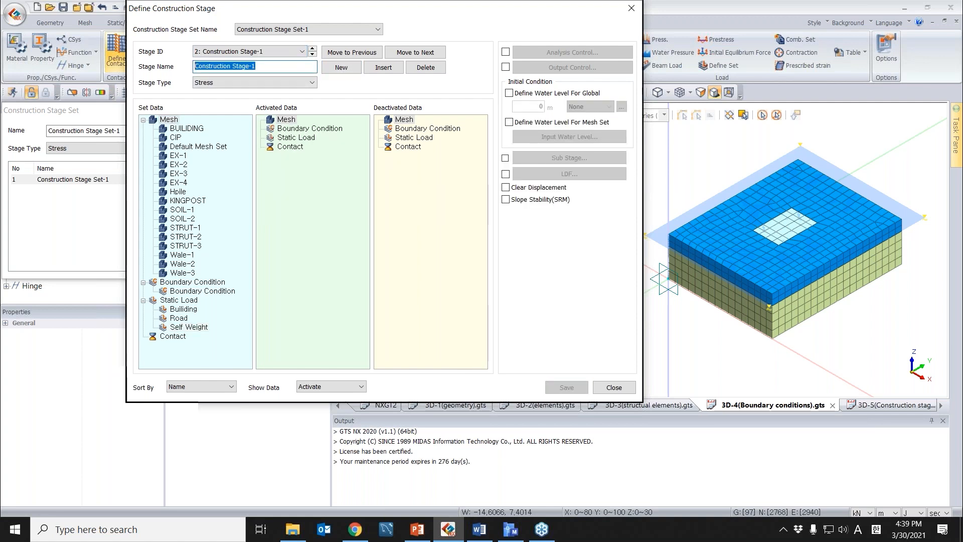
pyautogui.write('in-situ')
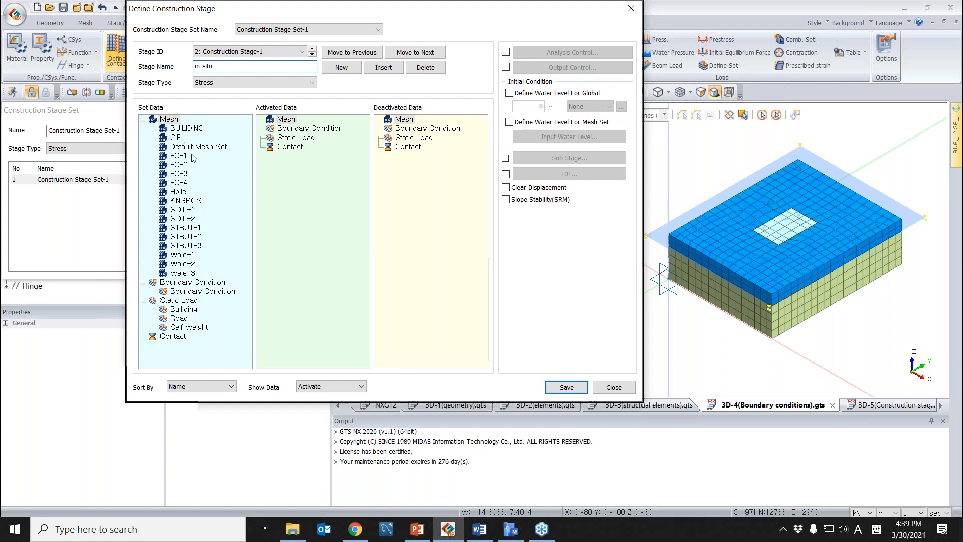
pyautogui.doubleClick(186, 129)
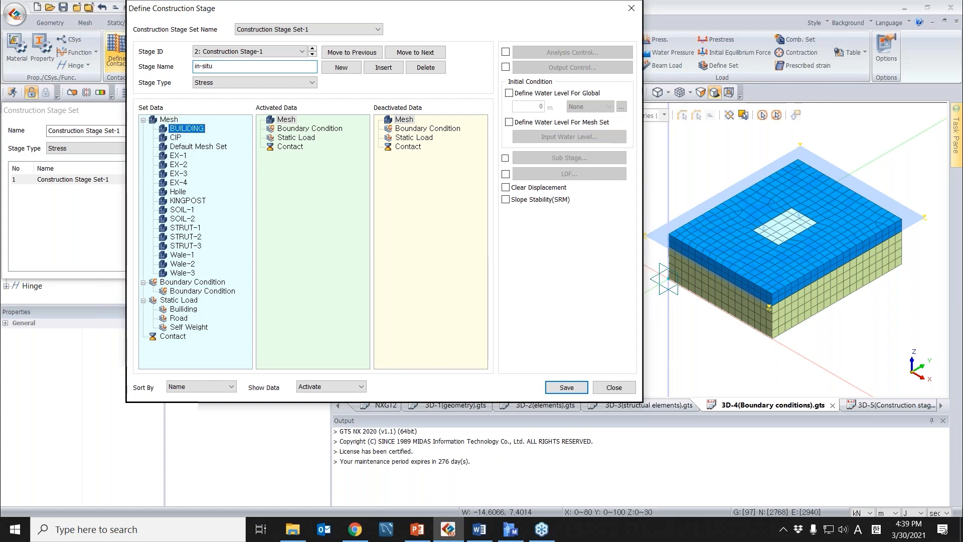
pyautogui.doubleClick(190, 319)
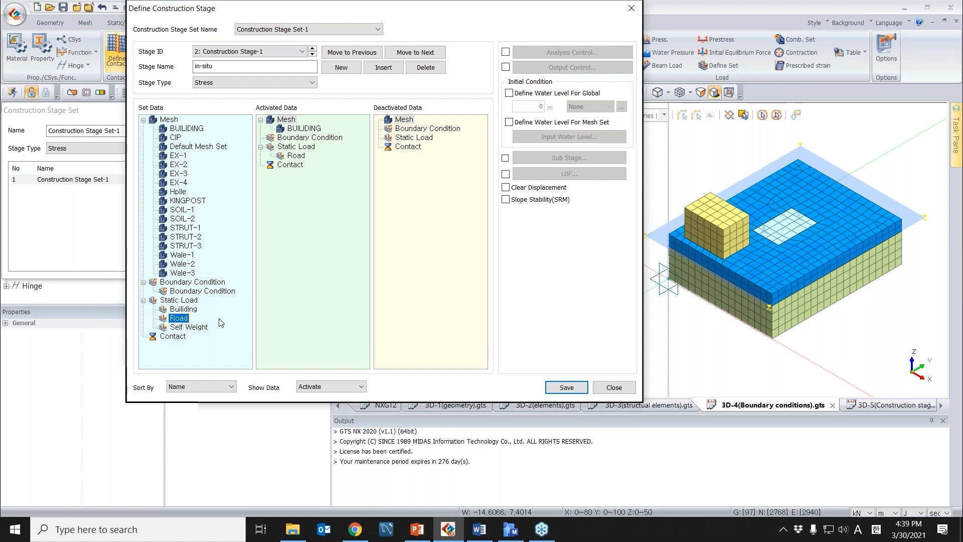
pyautogui.moveTo(183, 309); pyautogui.dragTo(324, 297)
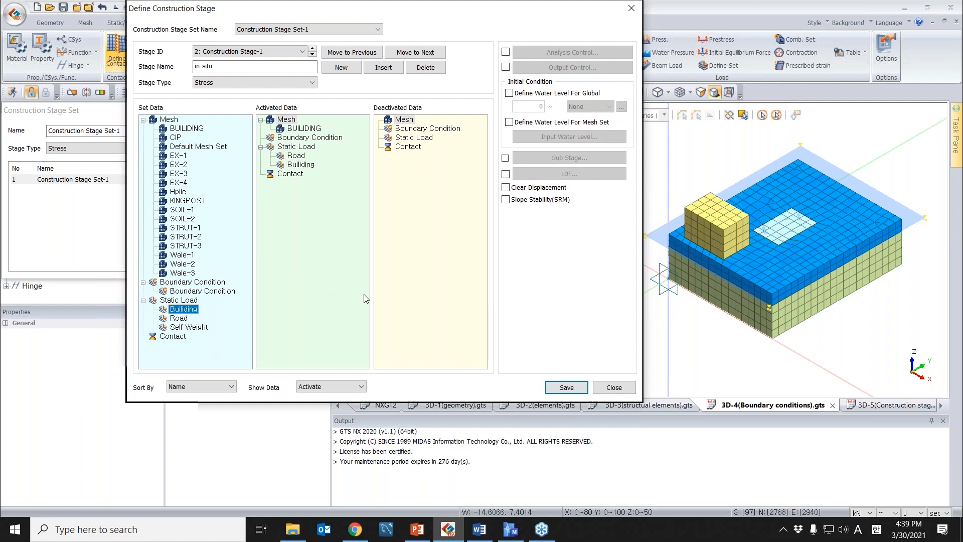
pyautogui.click(566, 387)
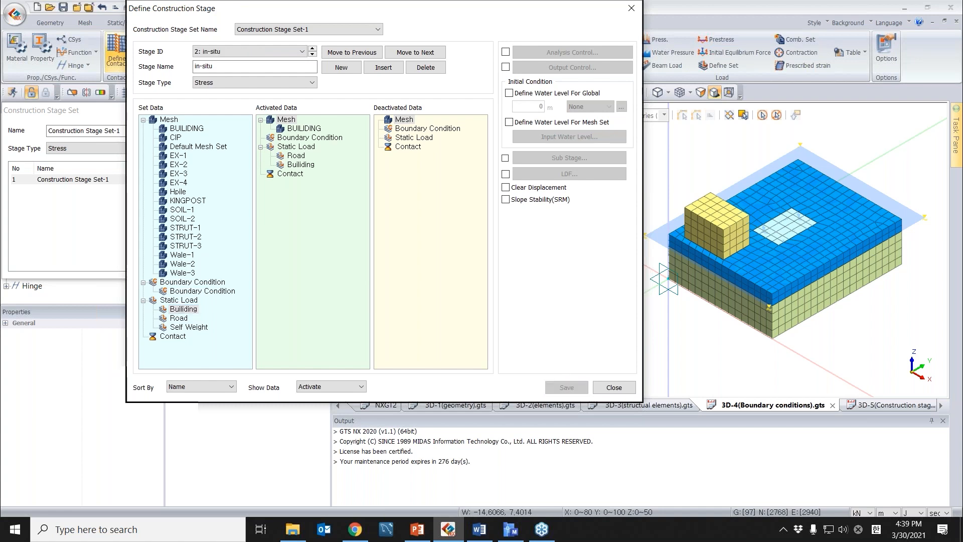
# Create a third stage named cip kingpost, activating the CIP and KINGPOST mesh sets with Clear Displacement enabled, and save it.
pyautogui.click(341, 67)
pyautogui.moveTo(271, 67); pyautogui.dragTo(187, 69)
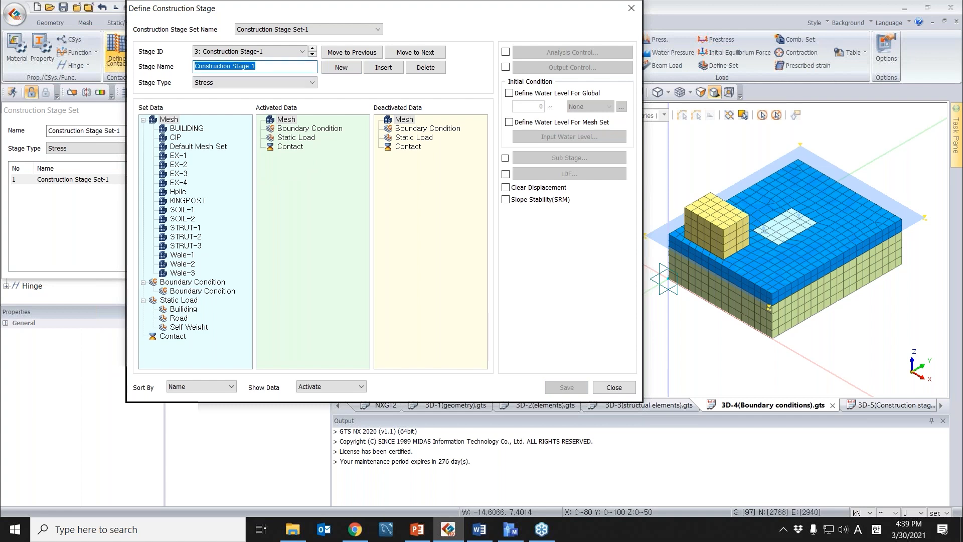
pyautogui.write('cip ')
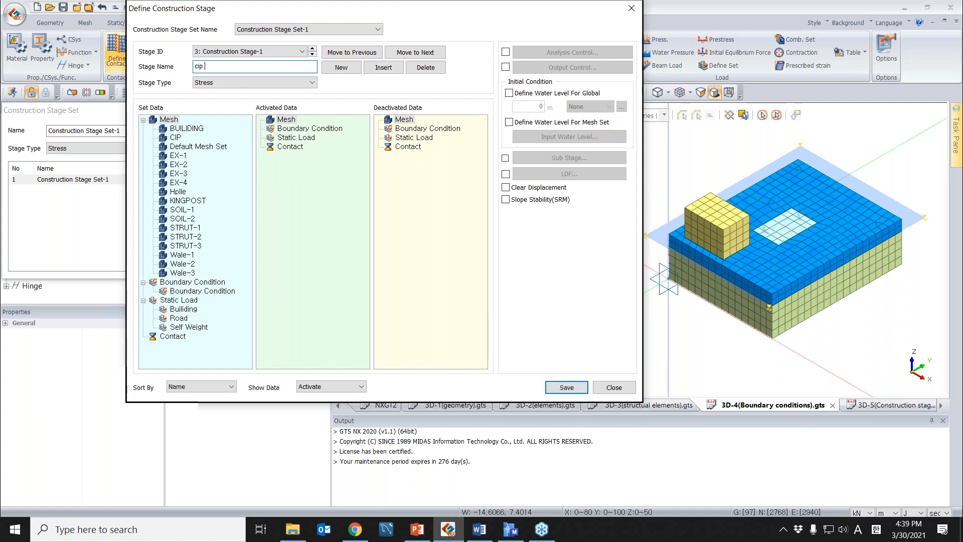
pyautogui.write('kingpost')
pyautogui.moveTo(176, 138); pyautogui.dragTo(296, 131)
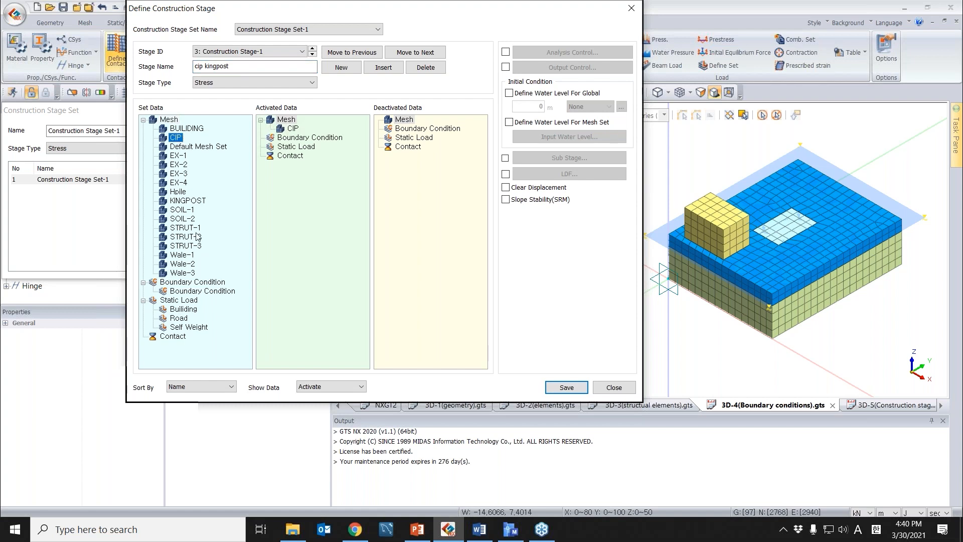
pyautogui.moveTo(186, 200); pyautogui.dragTo(307, 196)
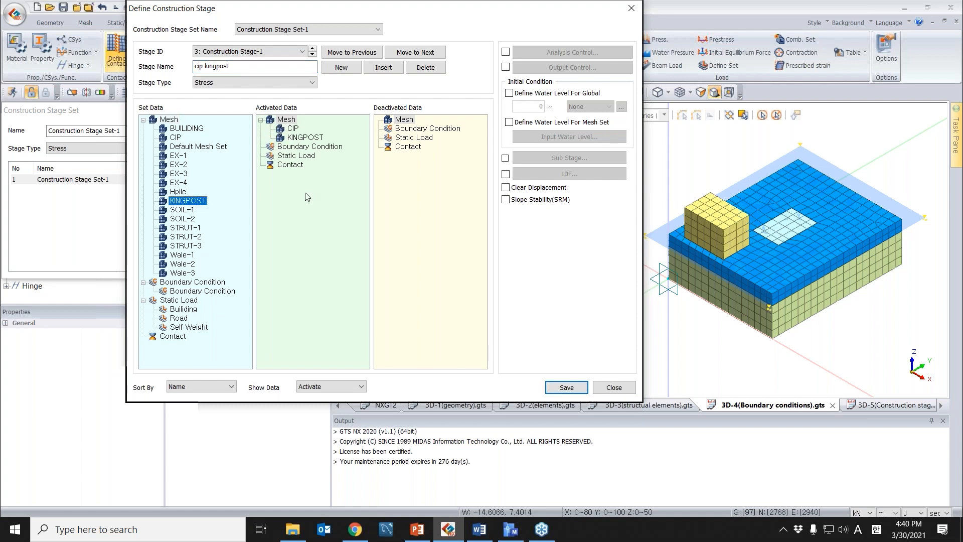
pyautogui.click(513, 189)
pyautogui.click(566, 387)
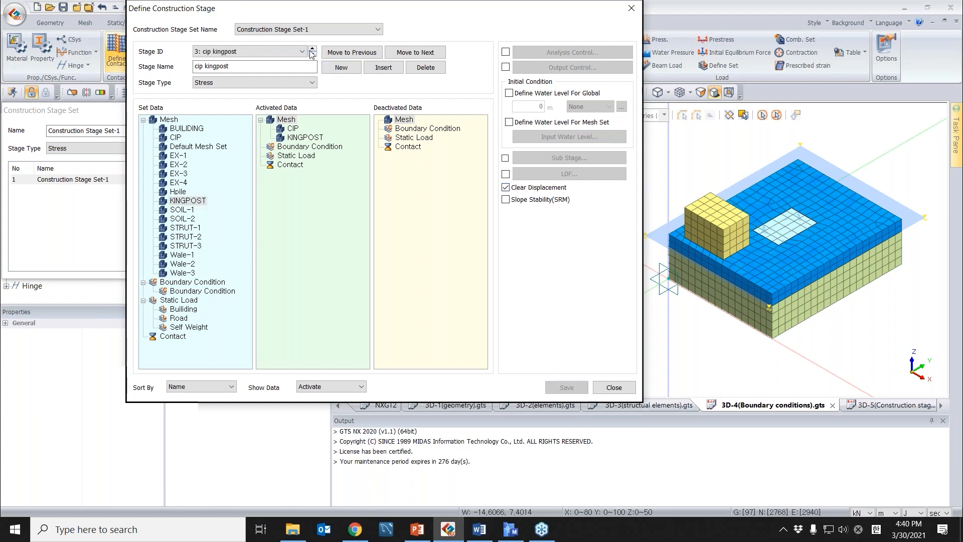
# Enable analysis control for the cip kingpost stage and review its nonlinear and general settings.
pyautogui.click(312, 54)
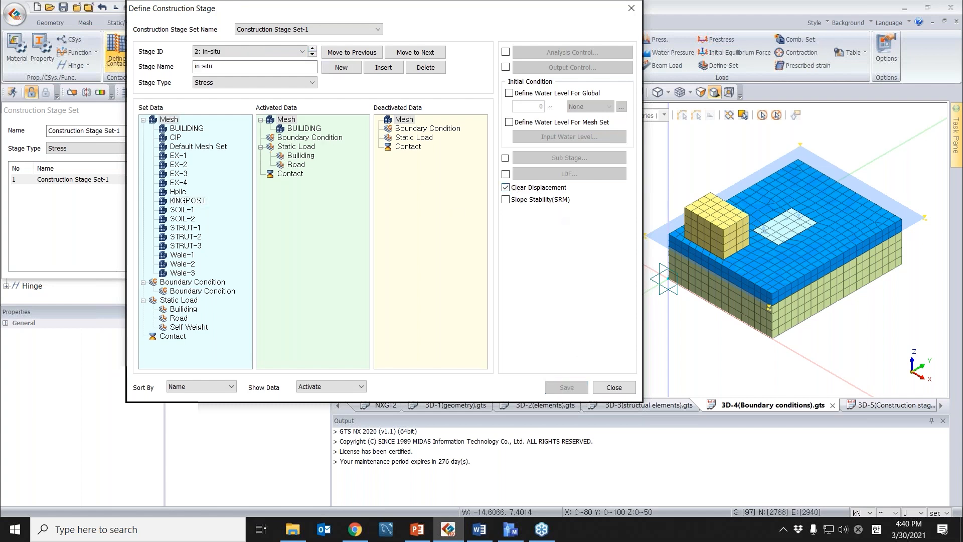
pyautogui.click(312, 54)
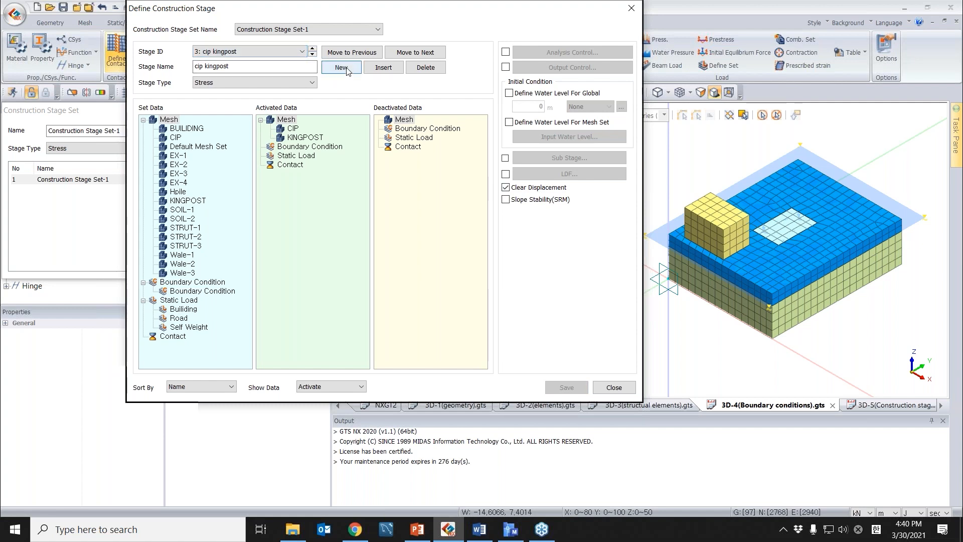
pyautogui.click(506, 52)
pyautogui.click(571, 52)
pyautogui.click(317, 114)
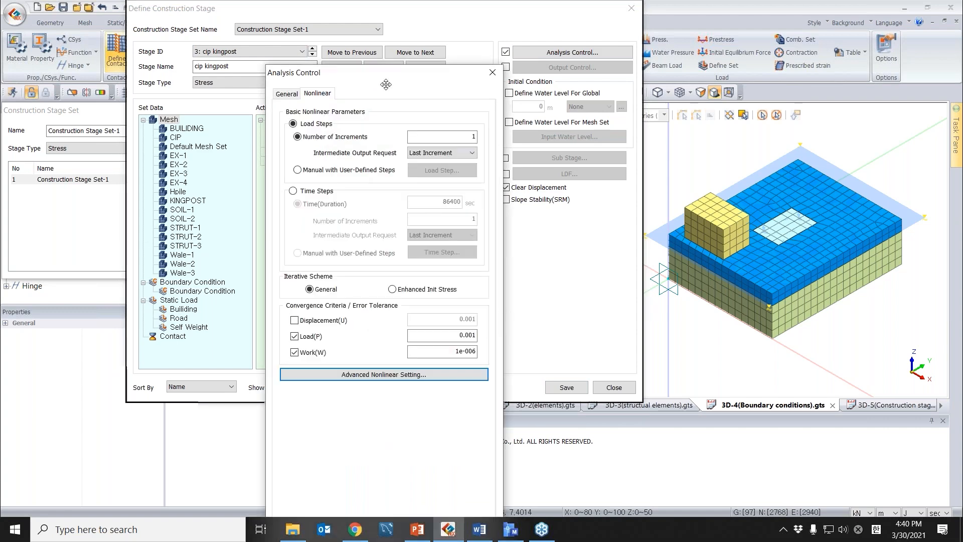
pyautogui.moveTo(386, 93); pyautogui.dragTo(388, 59)
pyautogui.click(294, 82)
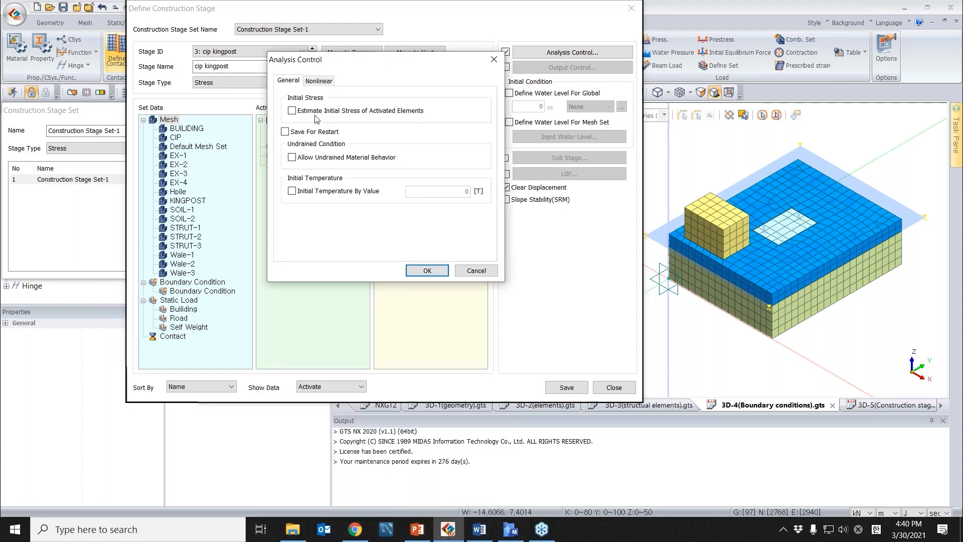
pyautogui.press('Return')
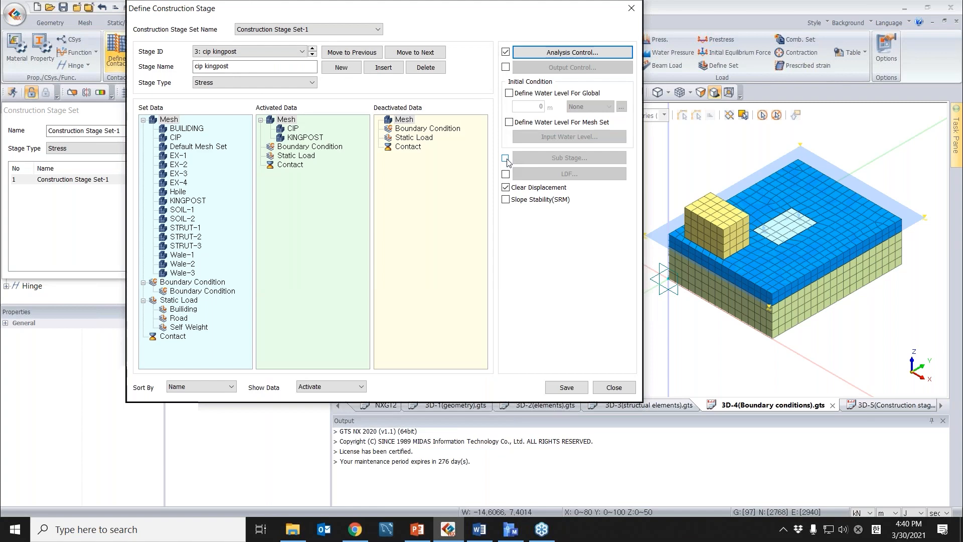
# Enable the sub stage option for the cip kingpost stage and view its name and partial factor table without adding entries.
pyautogui.click(506, 159)
pyautogui.click(537, 156)
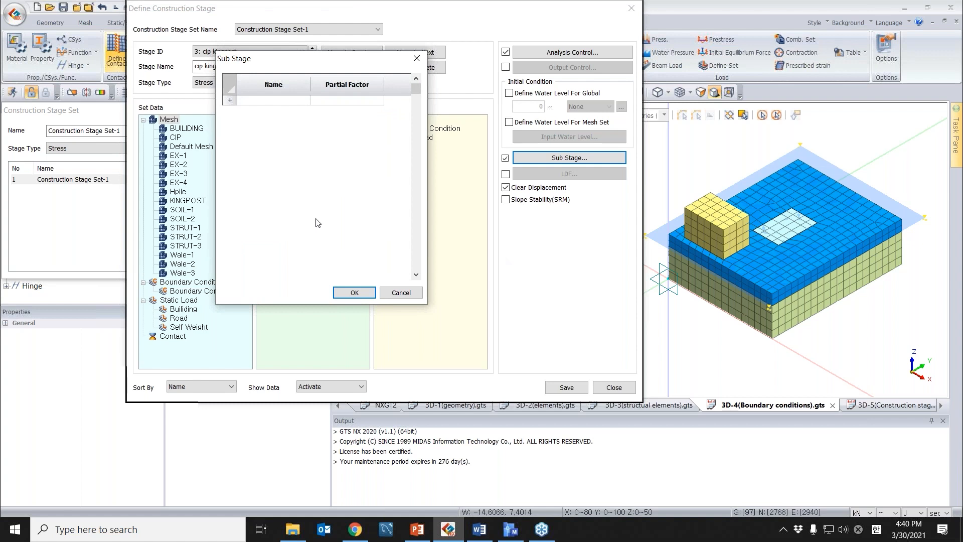
pyautogui.click(378, 102)
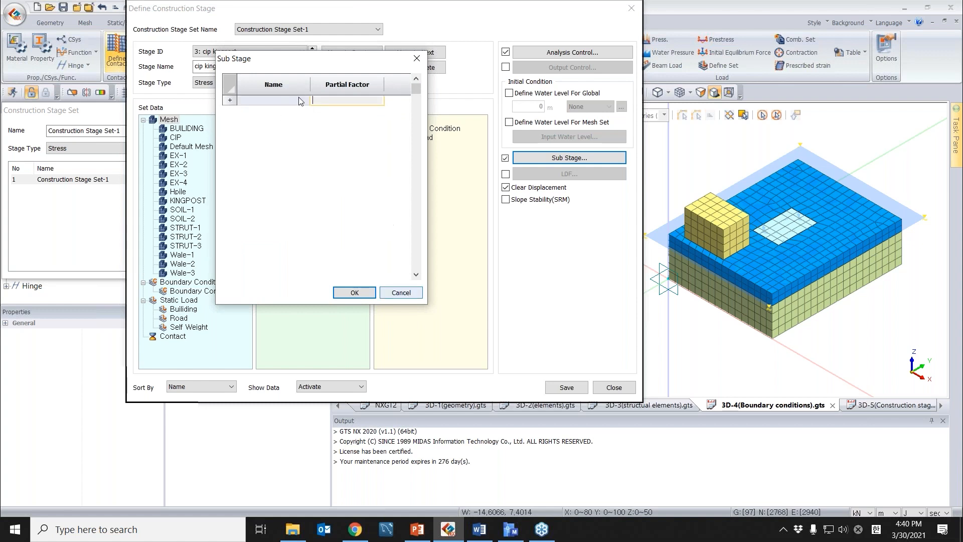
pyautogui.click(324, 122)
pyautogui.click(401, 293)
# Save the cip kingpost changes and create a fourth stage named EX-1, deactivating the EX-1 mesh set, and save it.
pyautogui.click(341, 67)
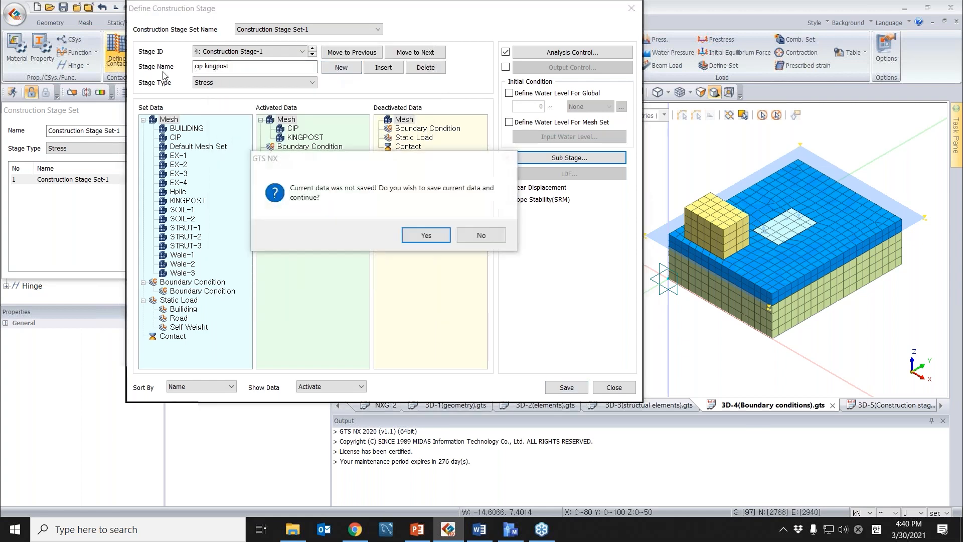
pyautogui.click(443, 237)
pyautogui.write('EX-1')
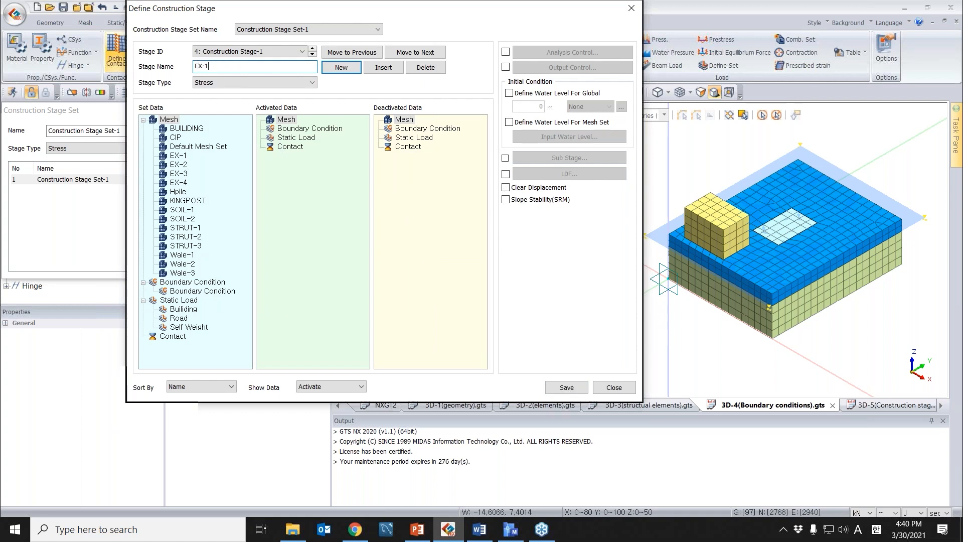
pyautogui.moveTo(177, 159); pyautogui.dragTo(428, 177)
pyautogui.scroll(5, 795, 221)
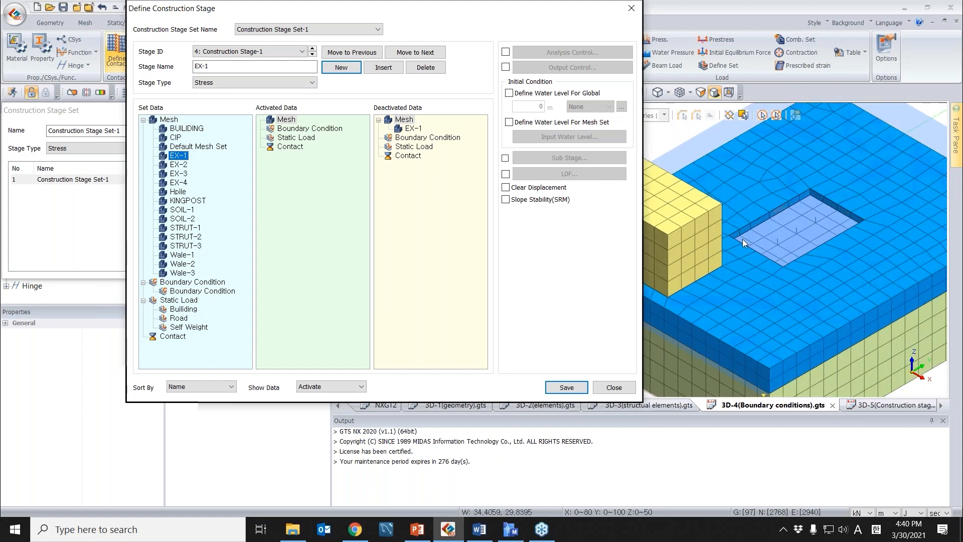
pyautogui.click(566, 387)
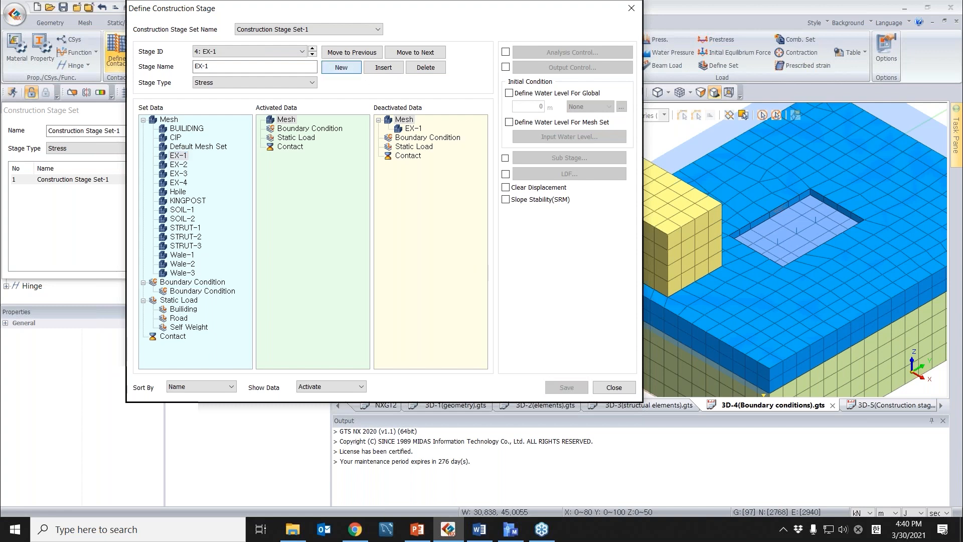
# Create a fifth stage named S-1, activating the STRUT-1 mesh set, and save it.
pyautogui.click(341, 67)
pyautogui.write('S-1')
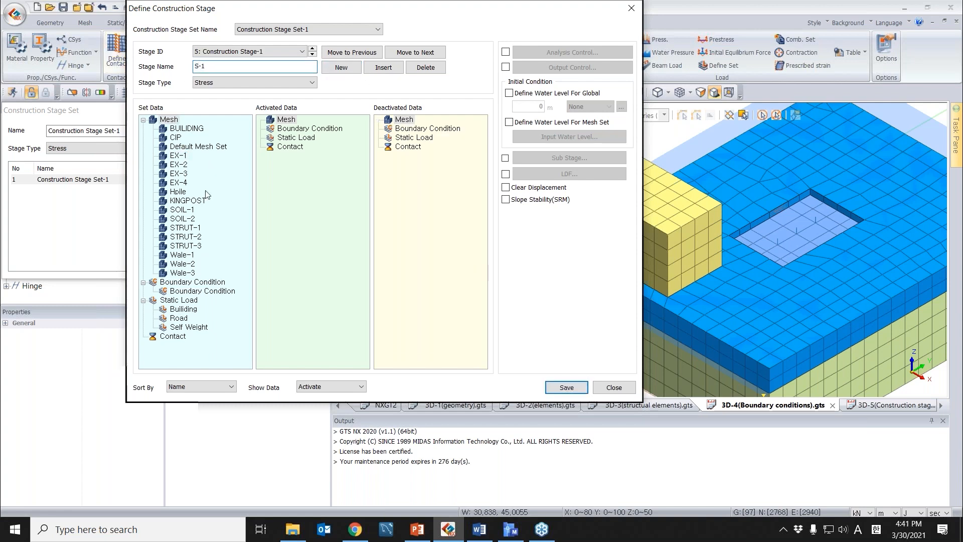
pyautogui.moveTo(196, 232); pyautogui.dragTo(331, 197)
pyautogui.click(567, 387)
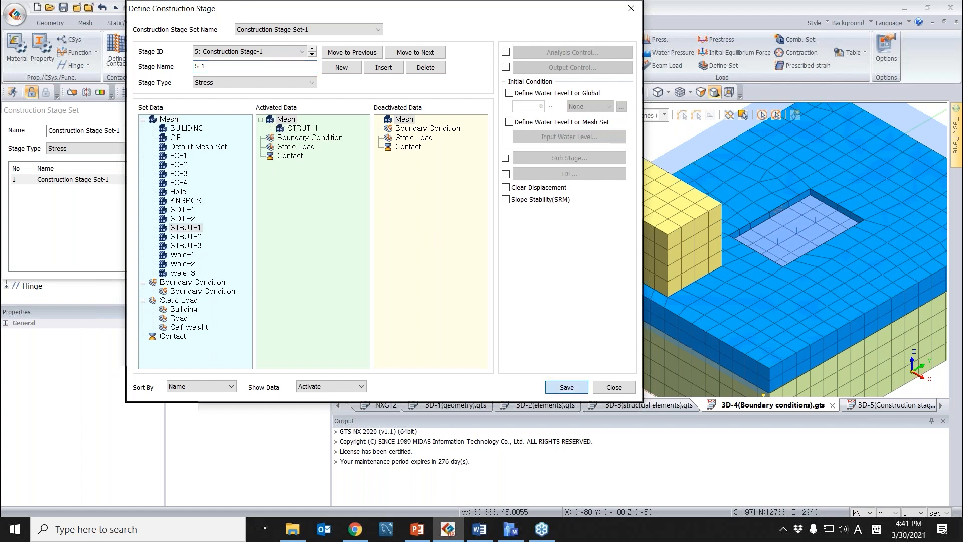
# Define a global water level of 1 m for the EX-1 stage and close the construction stage definition.
pyautogui.click(312, 52)
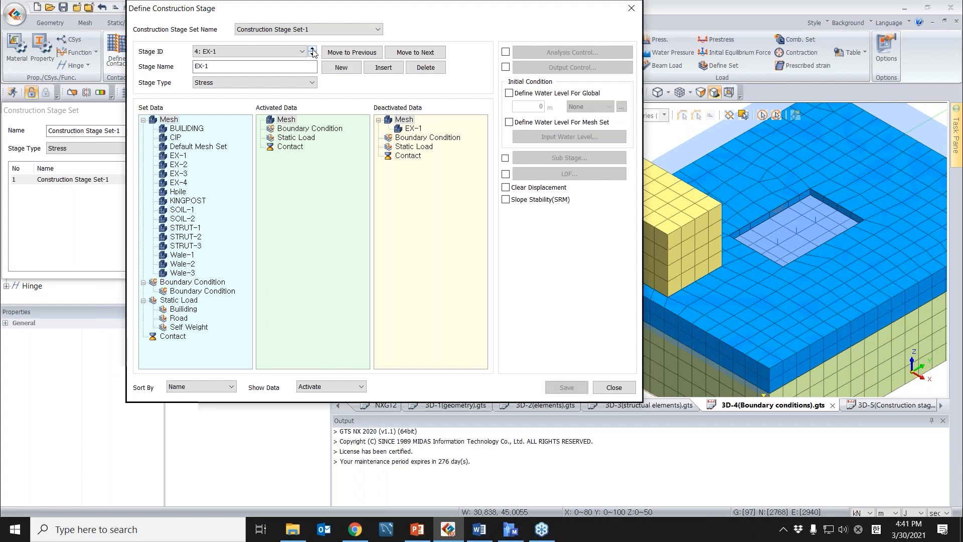
pyautogui.click(537, 94)
pyautogui.doubleClick(540, 106)
pyautogui.write('1')
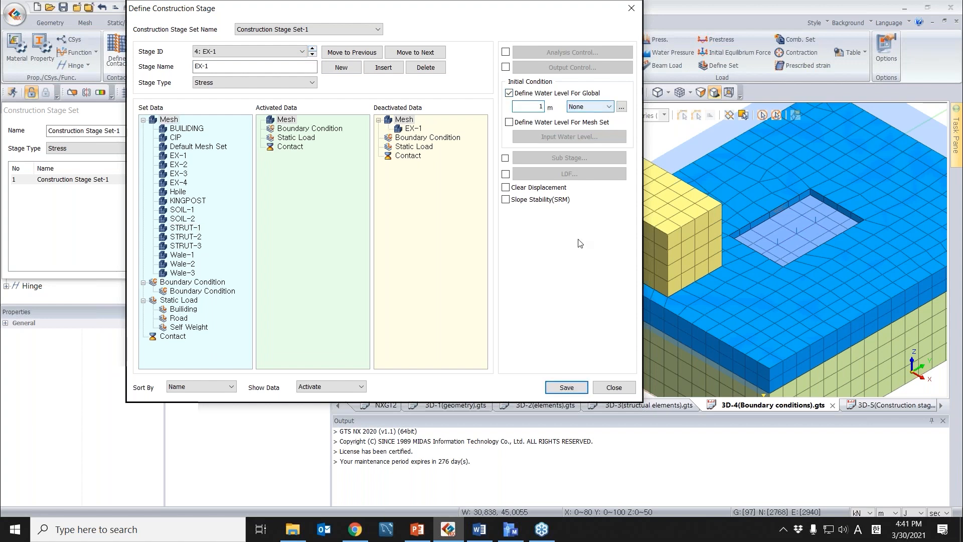
pyautogui.click(611, 387)
pyautogui.click(210, 264)
# Switch to the 3D-5(Construction stage) model and step through its defined stages from initial to EX-4(FEL).
pyautogui.click(882, 404)
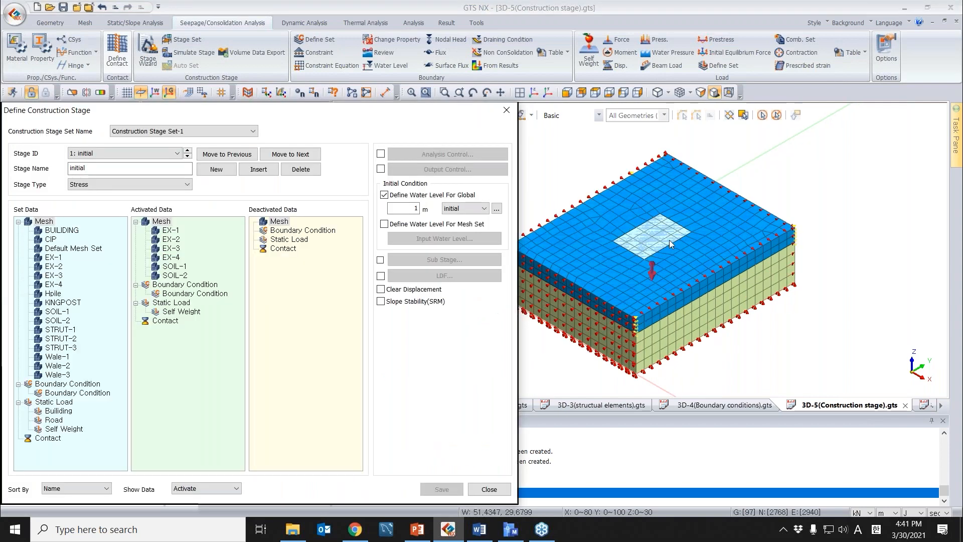
pyautogui.scroll(1, 669, 240)
pyautogui.moveTo(669, 239); pyautogui.dragTo(727, 226, button='middle')
pyautogui.scroll(-1, 113, 155)
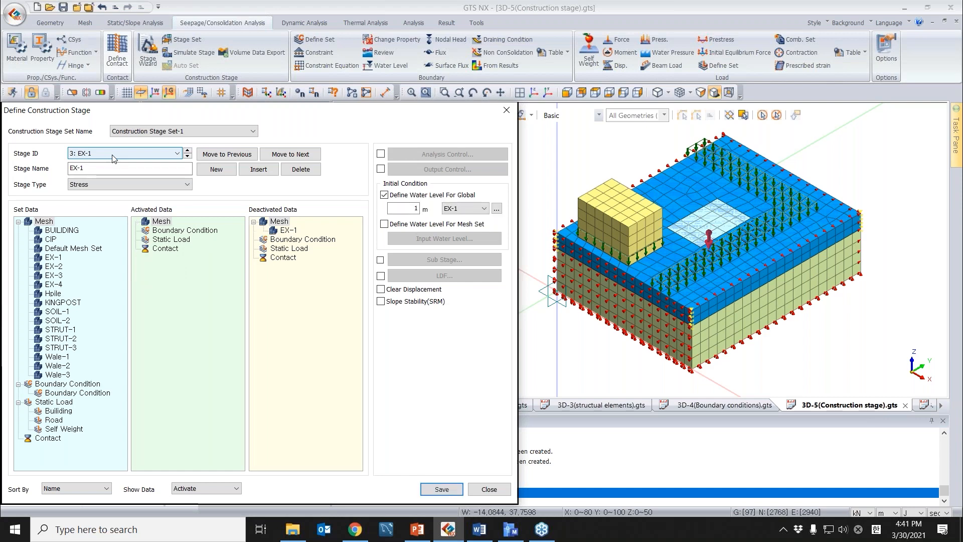
pyautogui.scroll(-1, 113, 158)
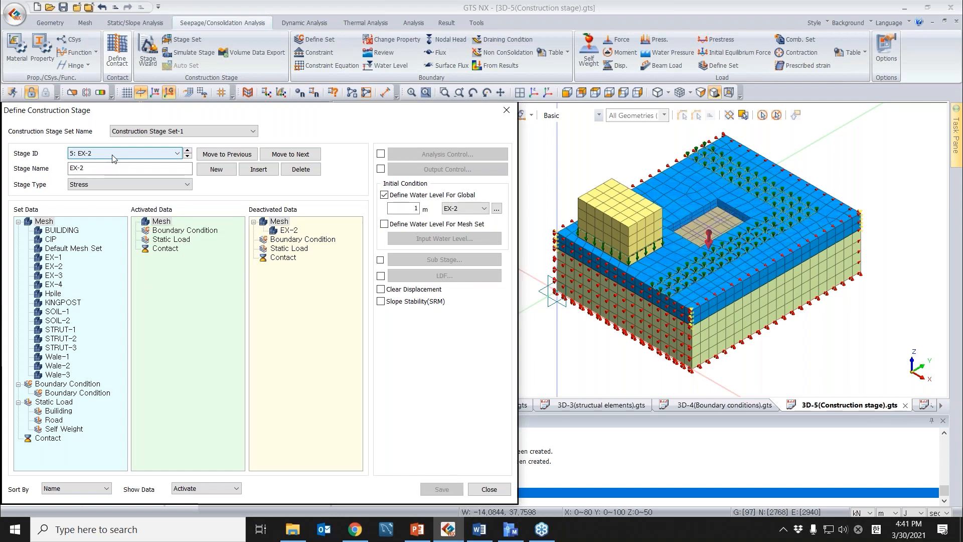
pyautogui.scroll(-1, 113, 158)
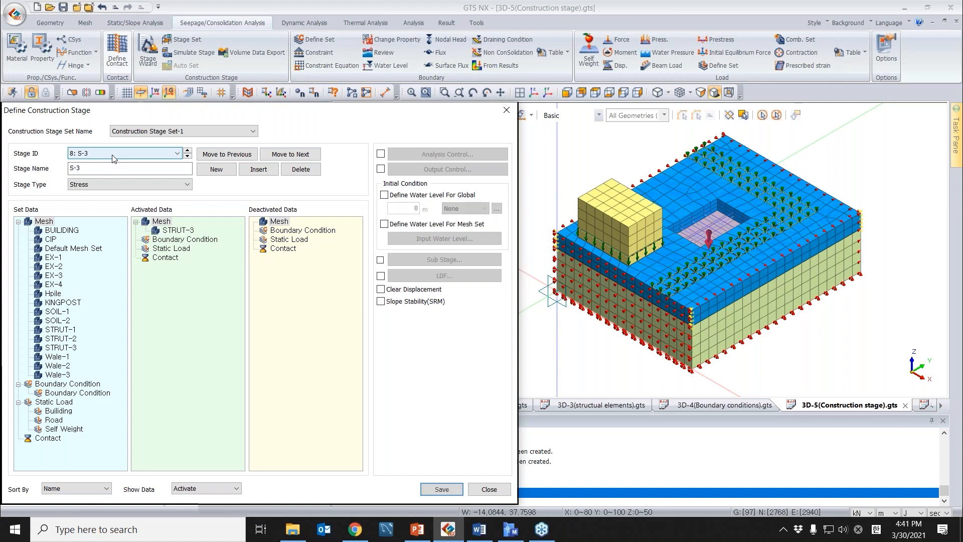
pyautogui.click(793, 201)
pyautogui.scroll(3, 791, 202)
pyautogui.scroll(-1, 129, 158)
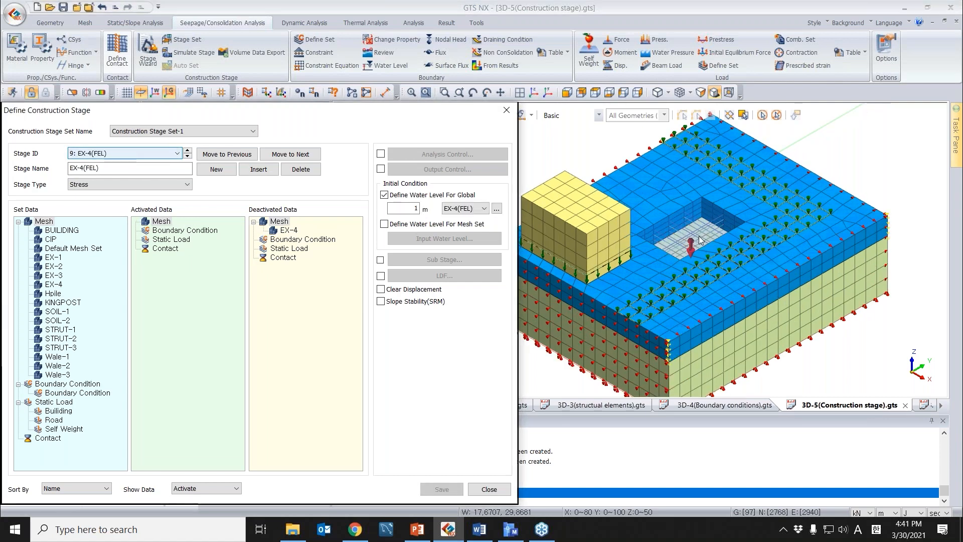
# Examine the excavation pit and its struts at stage EX-4(FEL) and close the stage definition.
pyautogui.click(670, 245)
pyautogui.scroll(5, 670, 246)
pyautogui.scroll(-3, 670, 245)
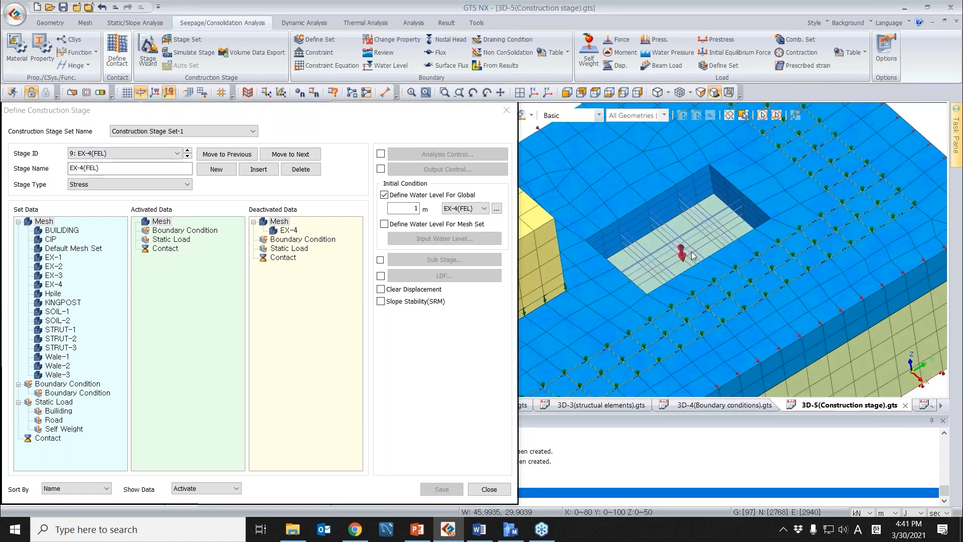
pyautogui.scroll(2, 690, 251)
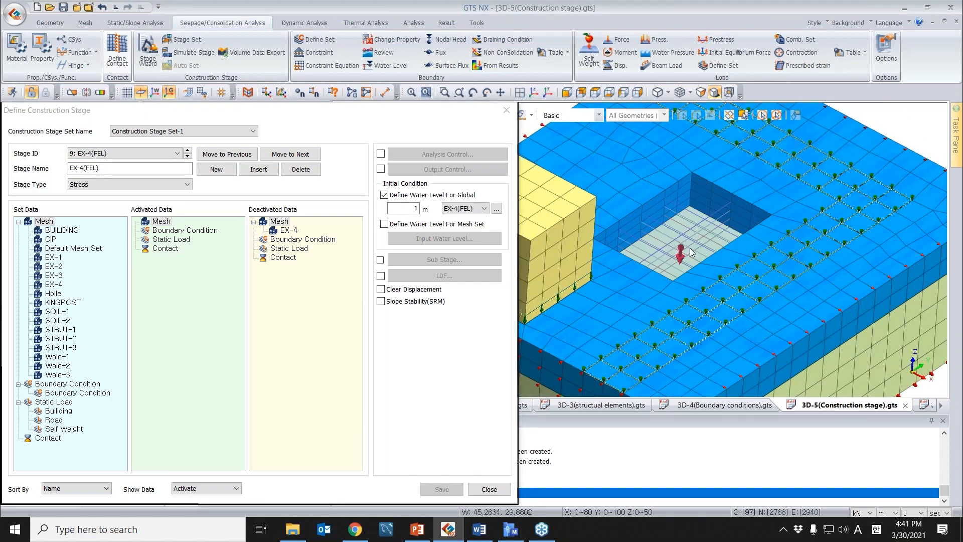
pyautogui.scroll(-4, 690, 252)
pyautogui.moveTo(719, 246); pyautogui.dragTo(782, 277, button='middle')
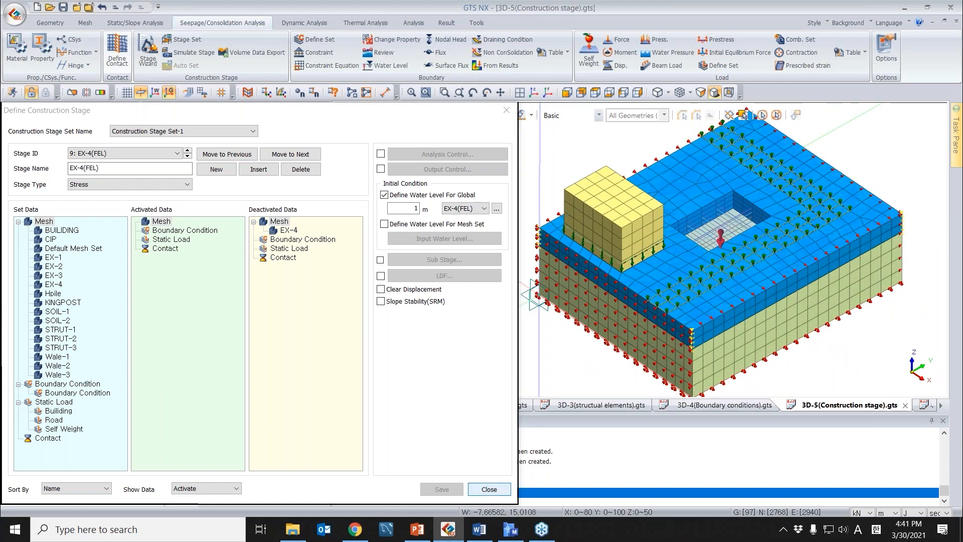
pyautogui.click(489, 489)
# Switch to the 3D easy model and list the water levels under the initial, Ex-1, EX-2 and EX-3 stages.
pyautogui.click(851, 406)
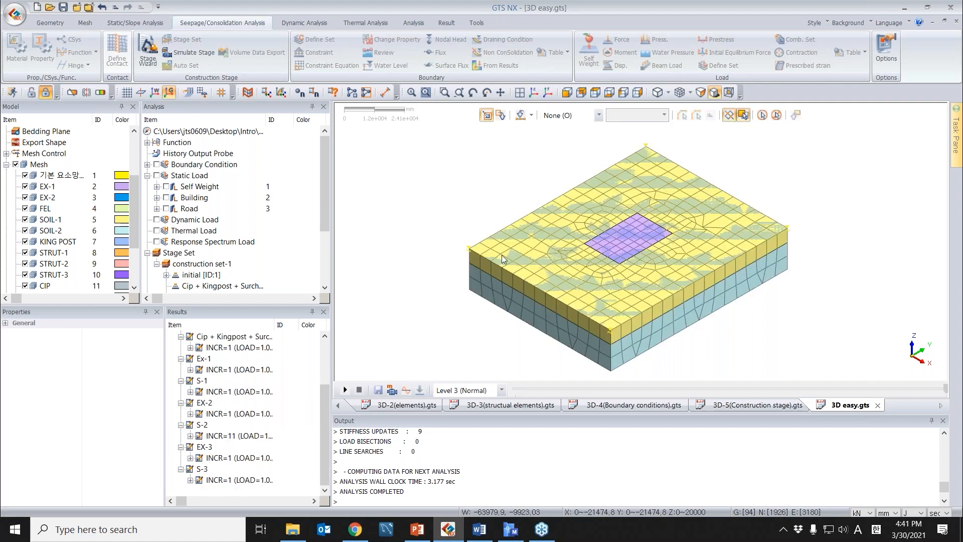
pyautogui.scroll(-3, 176, 201)
pyautogui.click(166, 208)
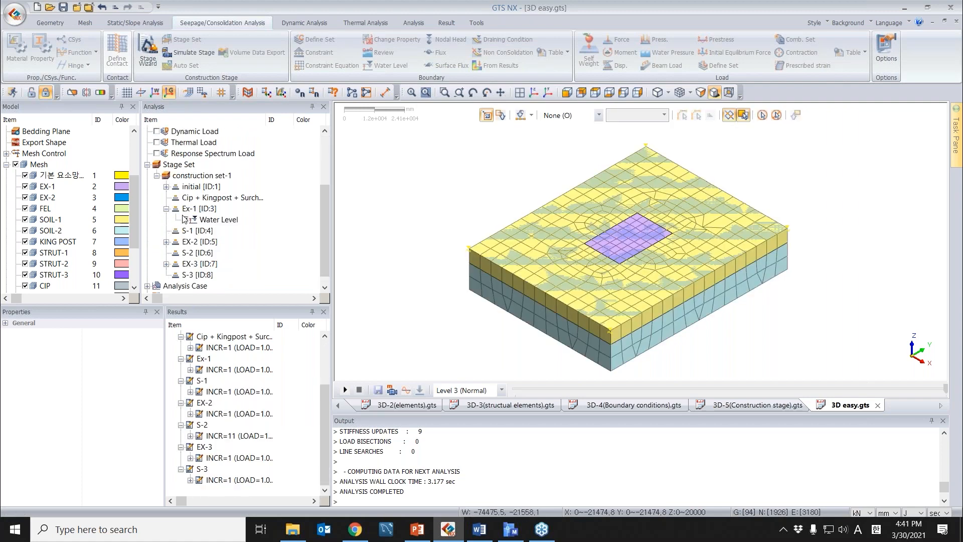
pyautogui.click(166, 186)
pyautogui.click(166, 253)
pyautogui.click(166, 286)
pyautogui.scroll(-1, 186, 261)
# Hide all mesh sets and compare the water level surfaces of the Ex-1, EX-3 and EX-2 stages one at a time.
pyautogui.click(185, 253)
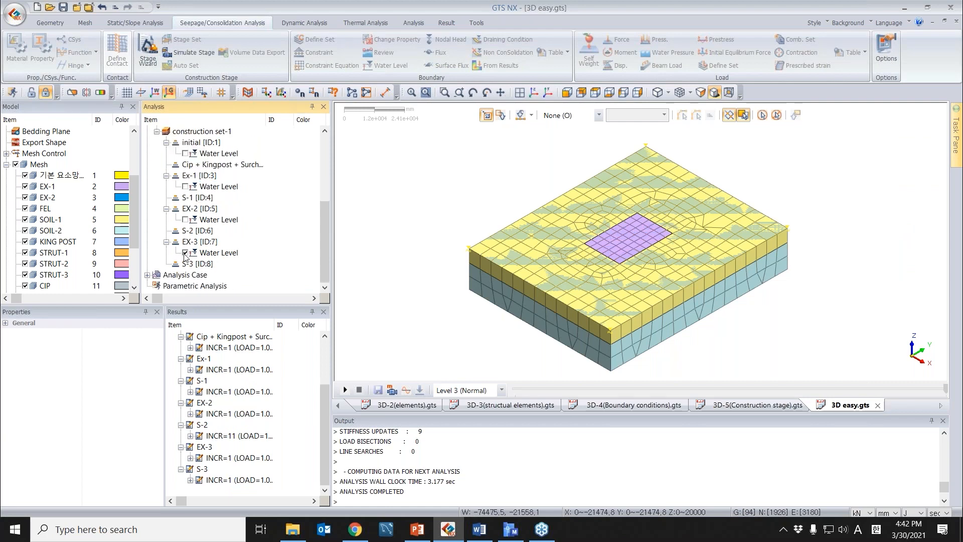
pyautogui.click(185, 253)
pyautogui.click(16, 165)
pyautogui.click(185, 186)
pyautogui.keyDown('ctrl'); pyautogui.moveTo(679, 230); pyautogui.dragTo(661, 212, button='middle'); pyautogui.keyUp('ctrl')
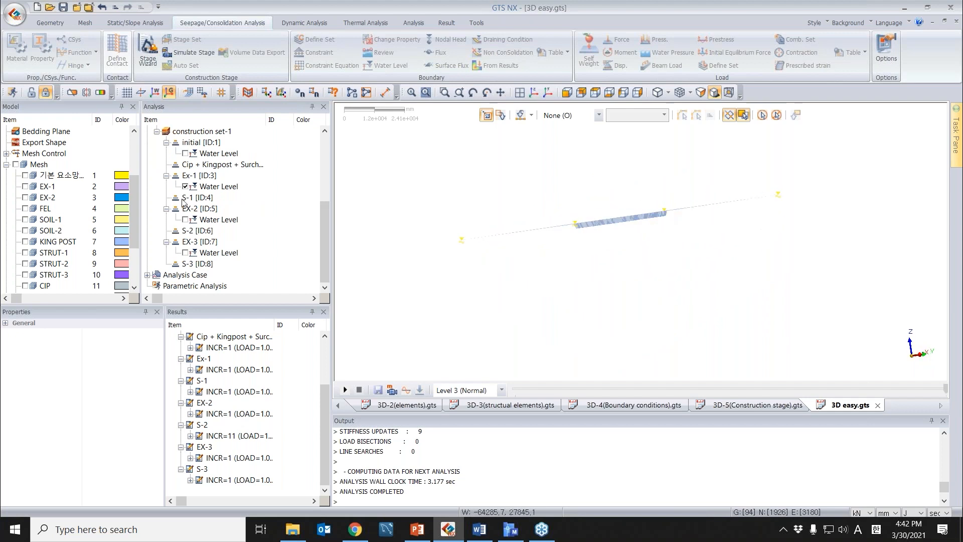
pyautogui.click(185, 187)
pyautogui.click(185, 252)
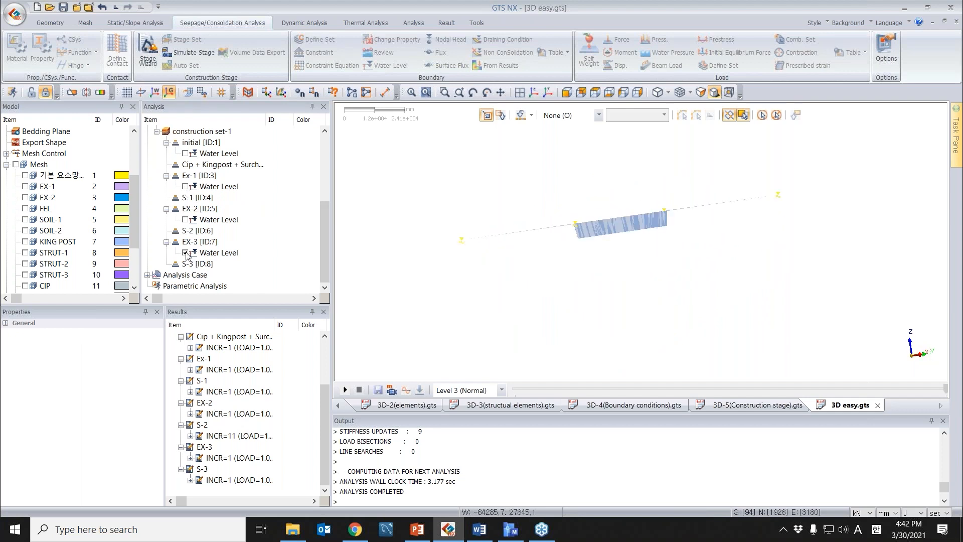
pyautogui.click(185, 220)
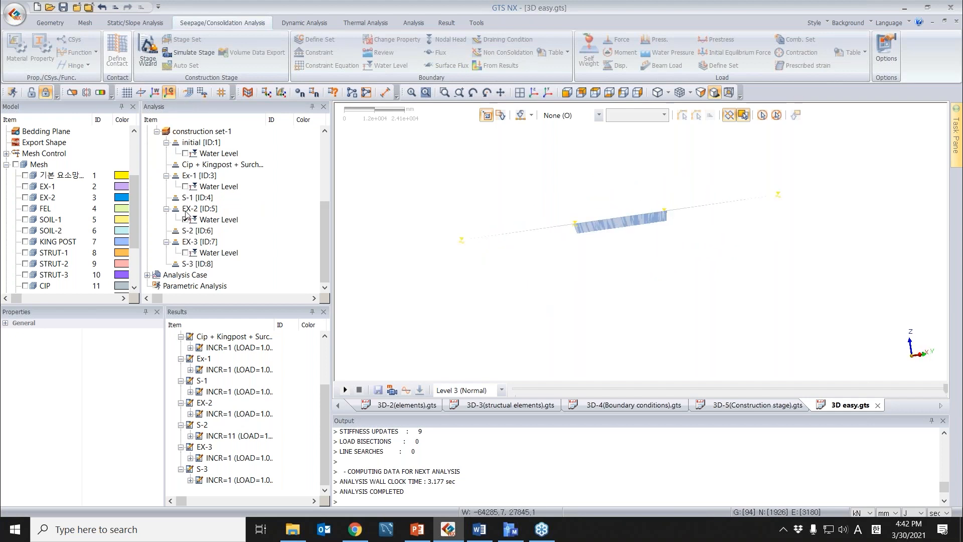
# Show all mesh sets again and display the TZ translation displacement contour of stage S-3, examining the excavation area.
pyautogui.click(16, 164)
pyautogui.scroll(-2, 543, 220)
pyautogui.moveTo(543, 221); pyautogui.dragTo(632, 237, button='middle')
pyautogui.scroll(1, 632, 238)
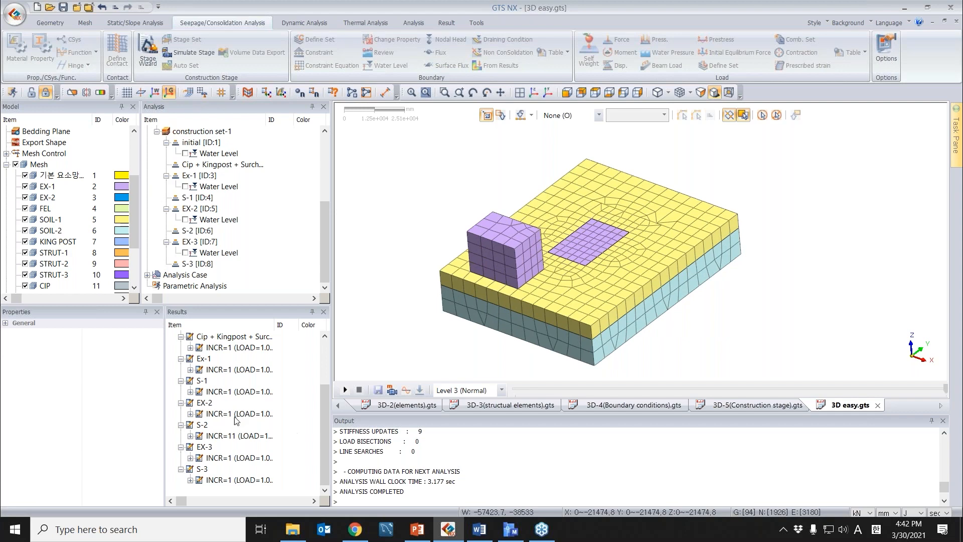
pyautogui.doubleClick(259, 479)
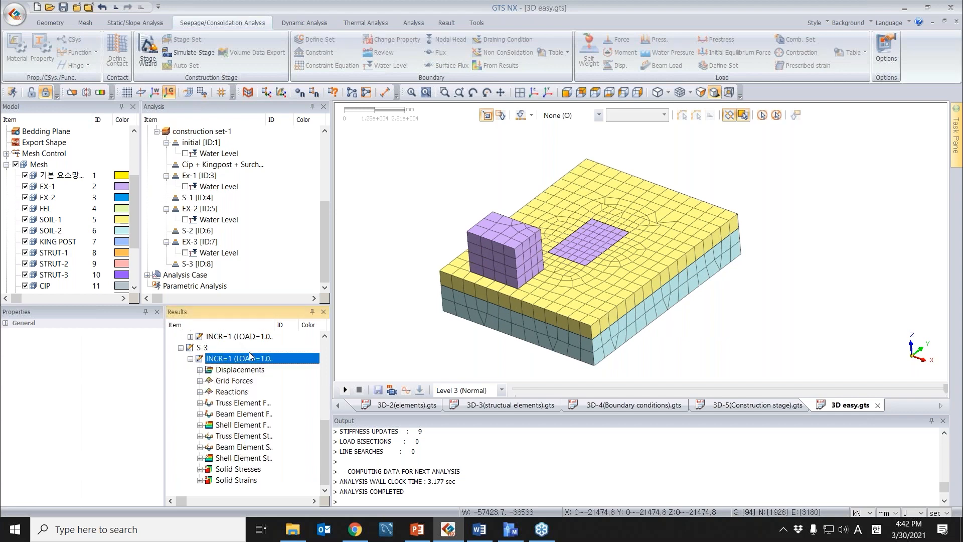
pyautogui.doubleClick(255, 370)
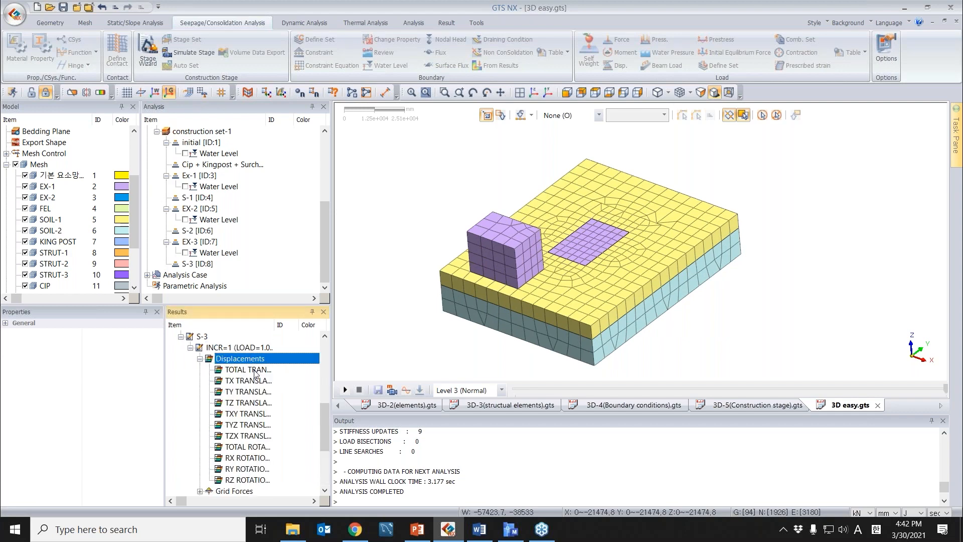
pyautogui.click(257, 403)
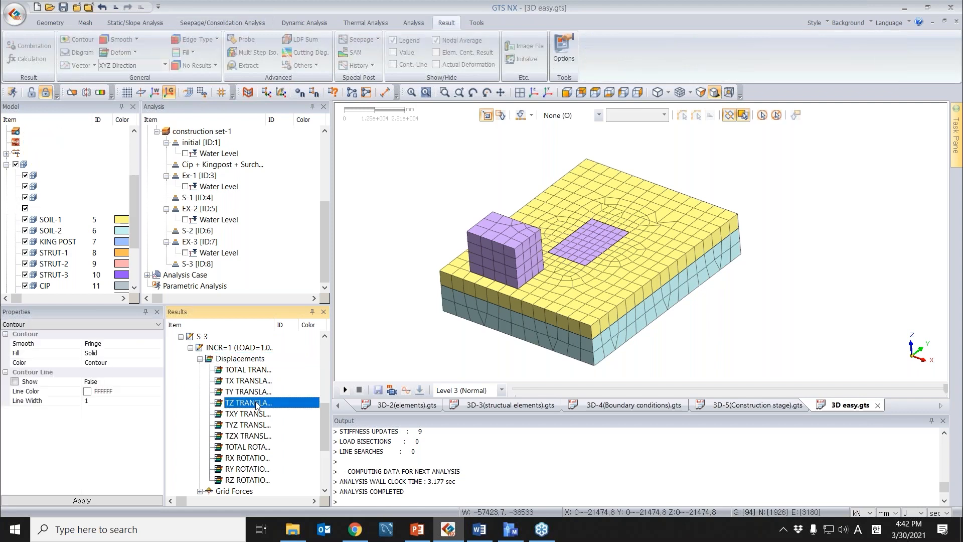
pyautogui.scroll(5, 638, 263)
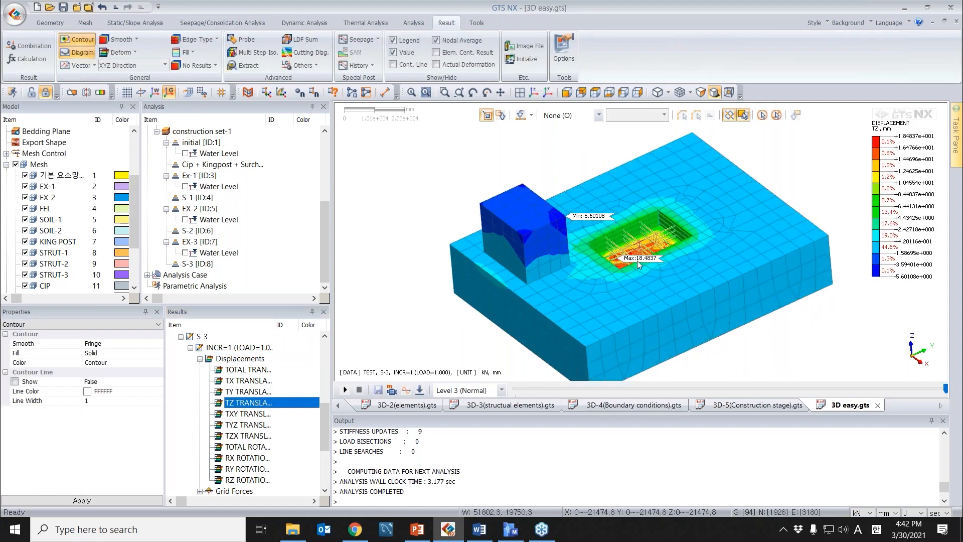
pyautogui.scroll(-5, 629, 265)
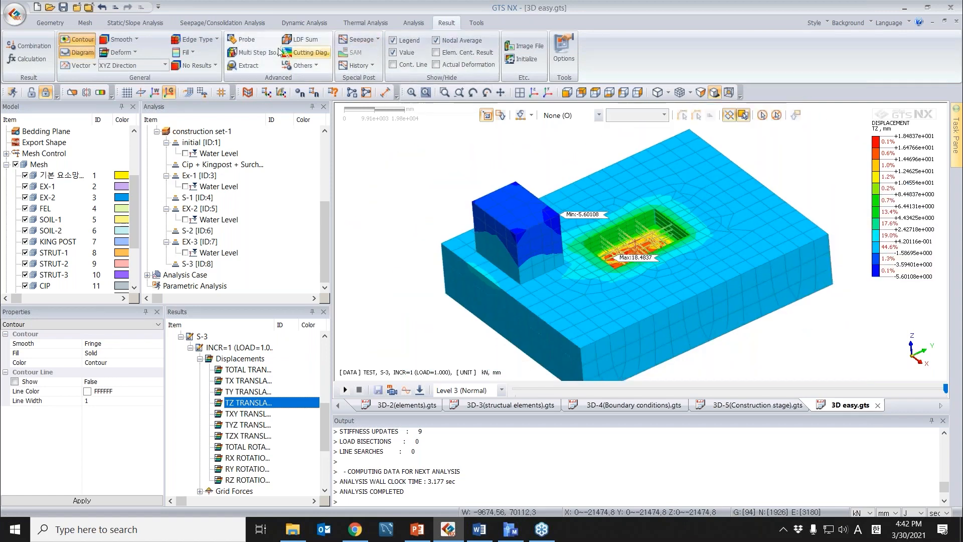
# Probe the TZ displacement at six surface nodes around the excavation pit and close the probe.
pyautogui.click(246, 40)
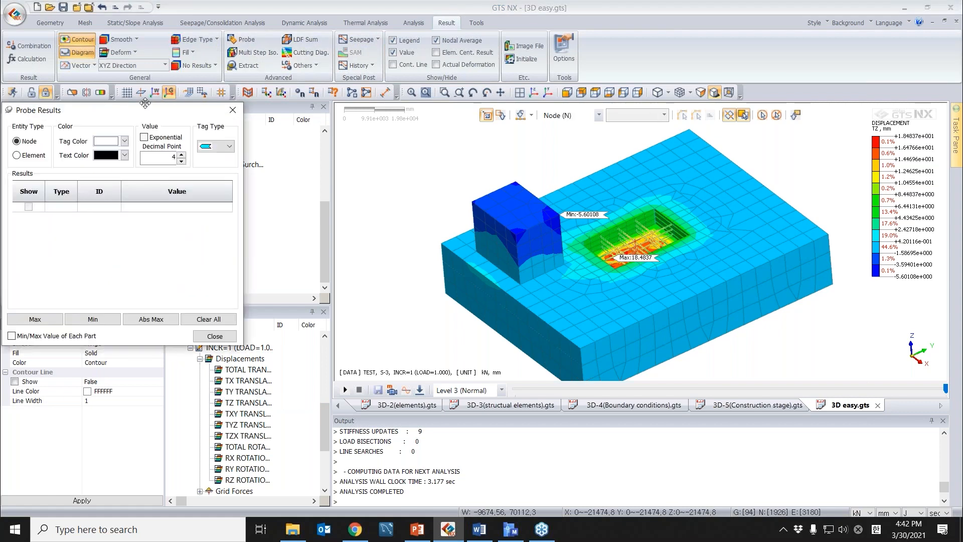
pyautogui.moveTo(14, 109); pyautogui.dragTo(129, 91)
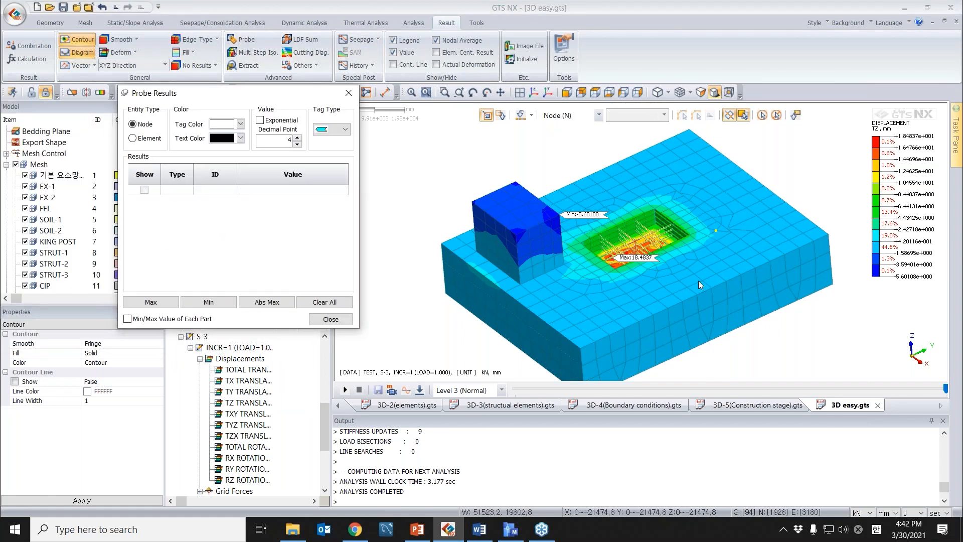
pyautogui.moveTo(700, 263); pyautogui.dragTo(635, 293, button='middle')
pyautogui.click(639, 284)
pyautogui.click(688, 270)
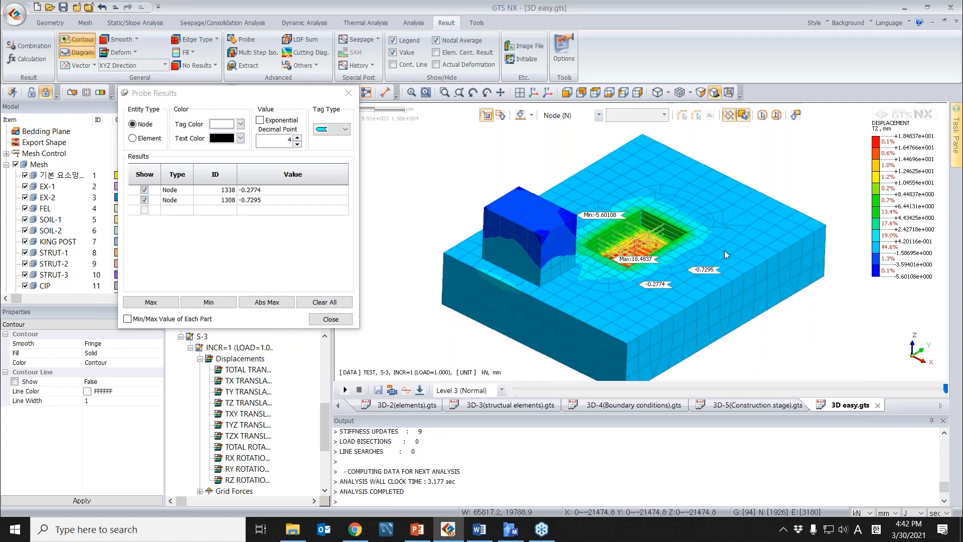
pyautogui.click(715, 245)
pyautogui.click(684, 205)
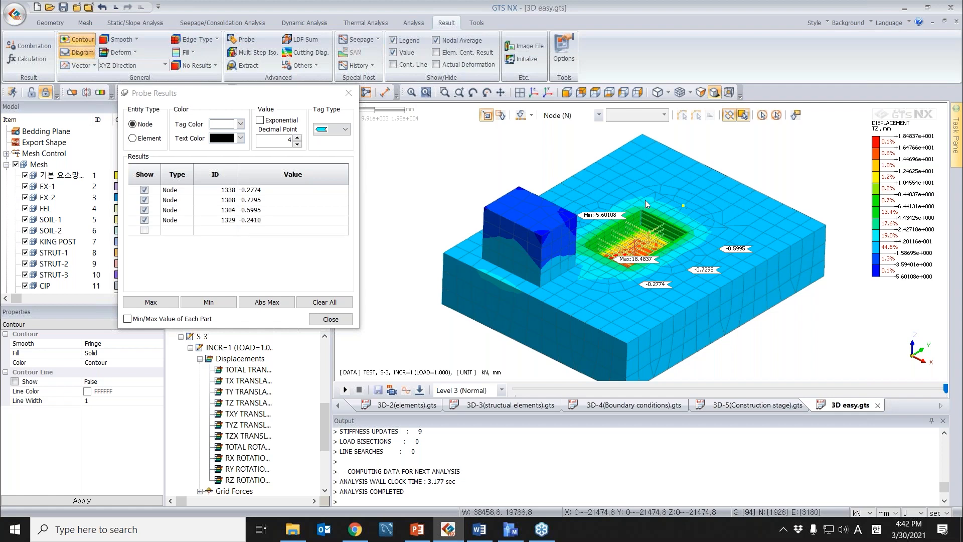
pyautogui.click(640, 199)
pyautogui.click(610, 196)
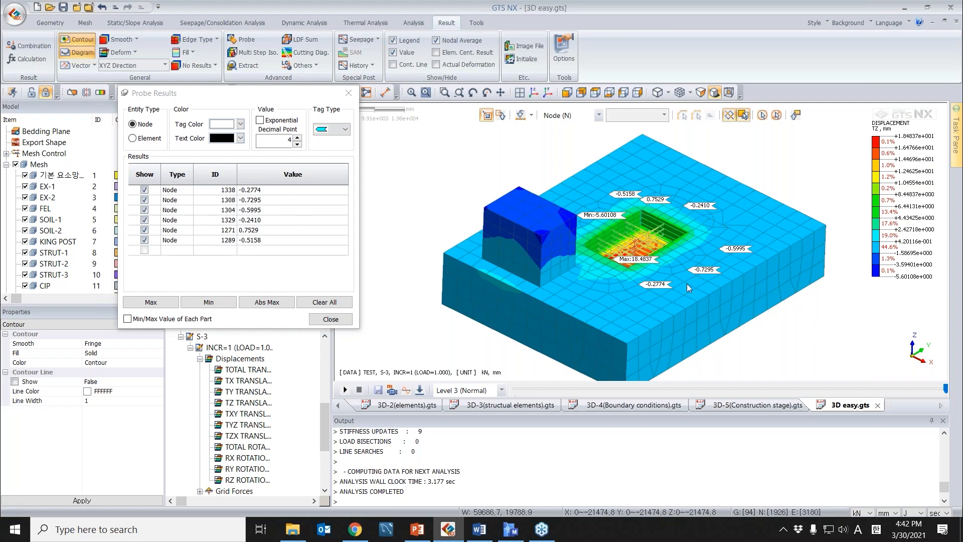
pyautogui.click(336, 319)
pyautogui.click(337, 320)
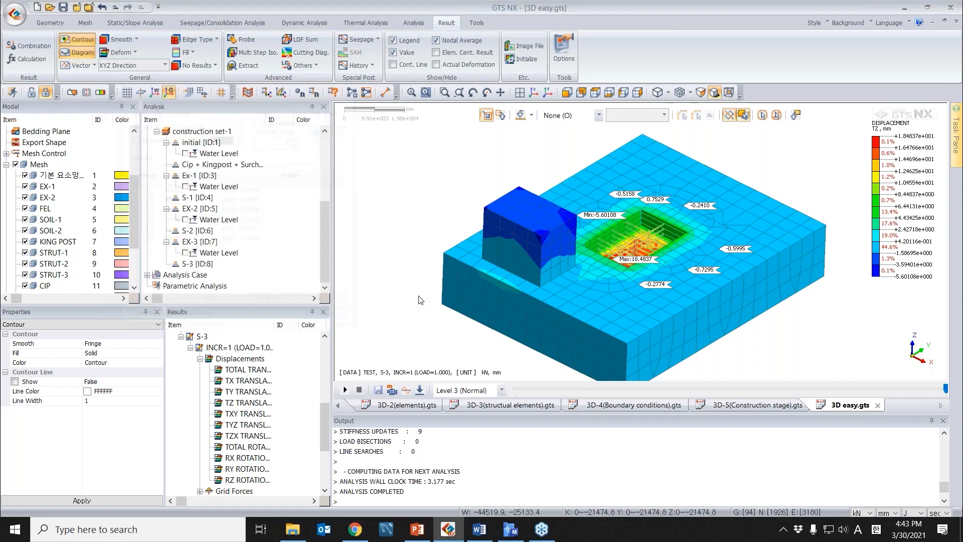
# Start extracting displacement results for the TEST analysis set, select a patch of surface nodes behind the pit, and close without creating the table.
pyautogui.click(252, 68)
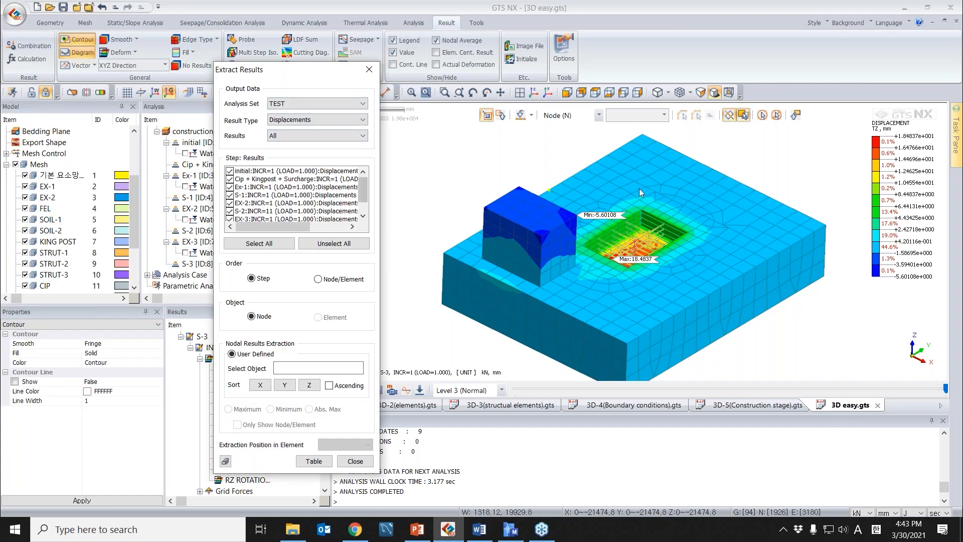
pyautogui.click(685, 203)
pyautogui.moveTo(678, 201); pyautogui.dragTo(722, 173)
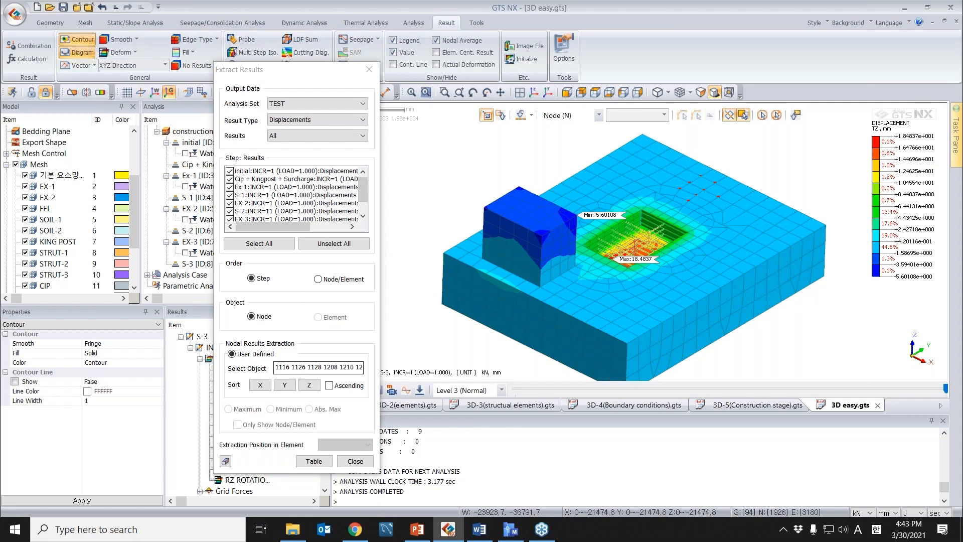
pyautogui.click(369, 71)
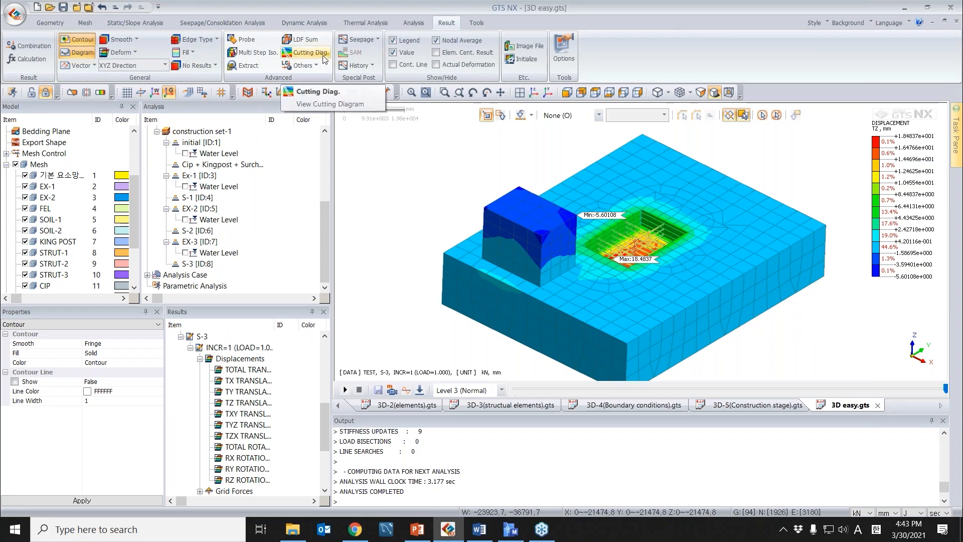
# Add two clipping planes through the excavation model, one in the X direction at 40000 mm and one in the Y direction.
pyautogui.click(72, 93)
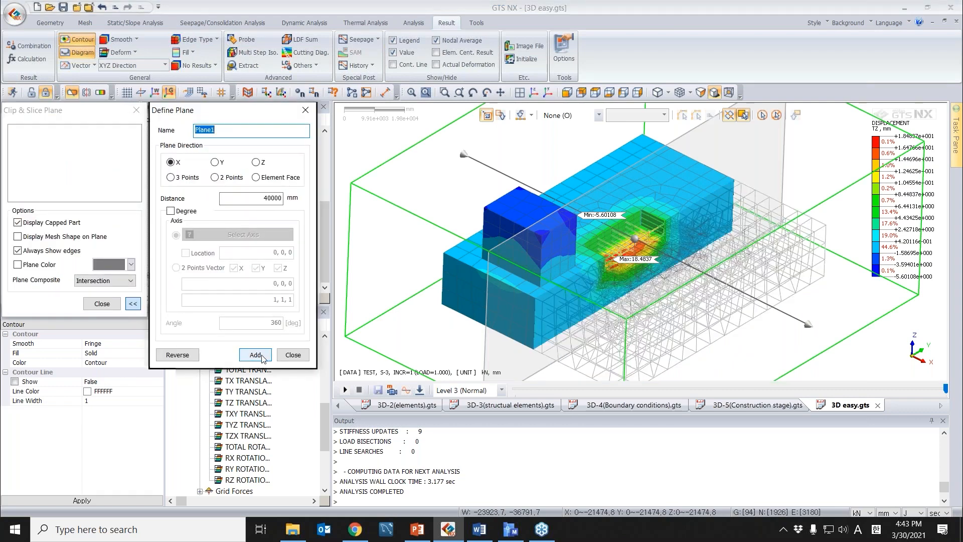
pyautogui.click(261, 357)
pyautogui.click(219, 163)
pyautogui.click(255, 354)
pyautogui.click(291, 355)
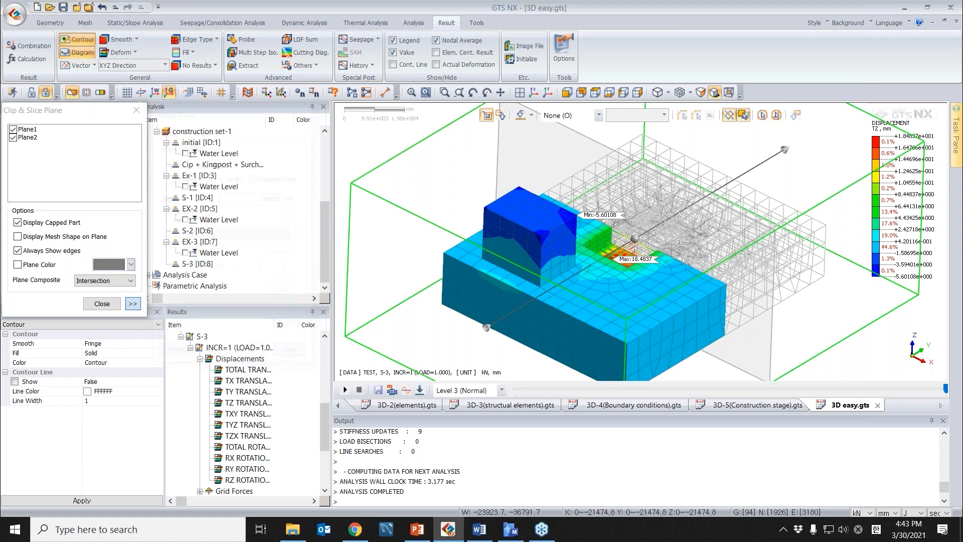
# Combine the two clipping planes as Union and turn off the always-shown edges to expose the cut corner at the pit.
pyautogui.click(130, 281)
pyautogui.click(100, 297)
pyautogui.moveTo(616, 251); pyautogui.dragTo(661, 279, button='middle')
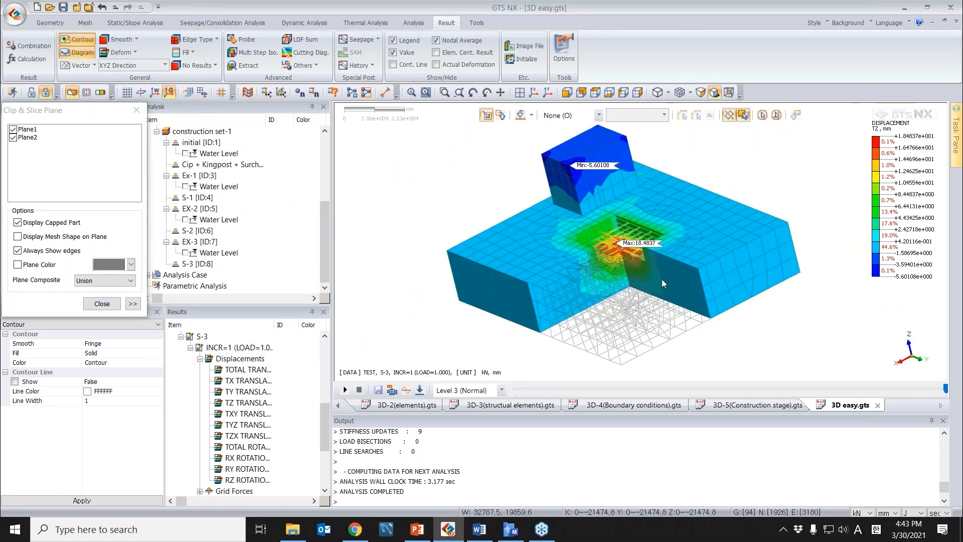
pyautogui.scroll(3, 715, 262)
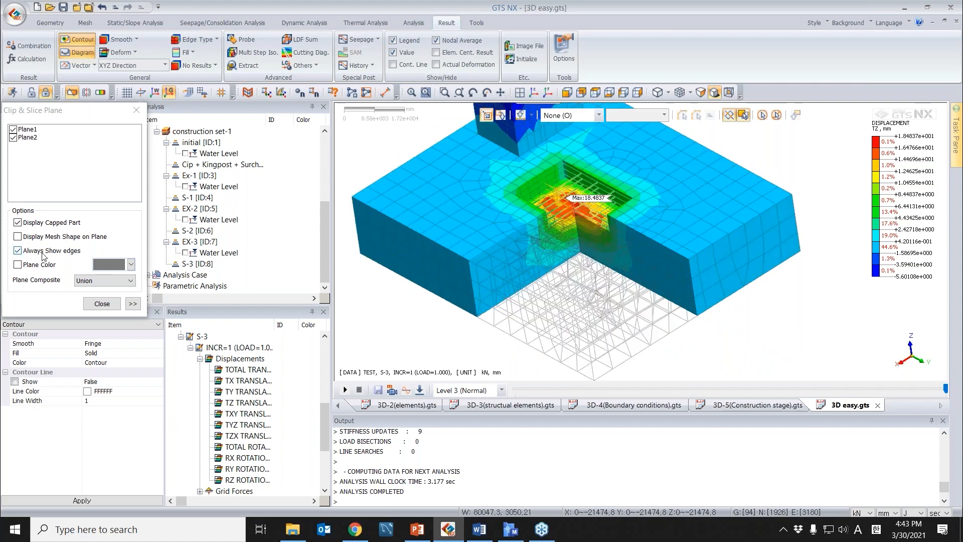
pyautogui.click(42, 252)
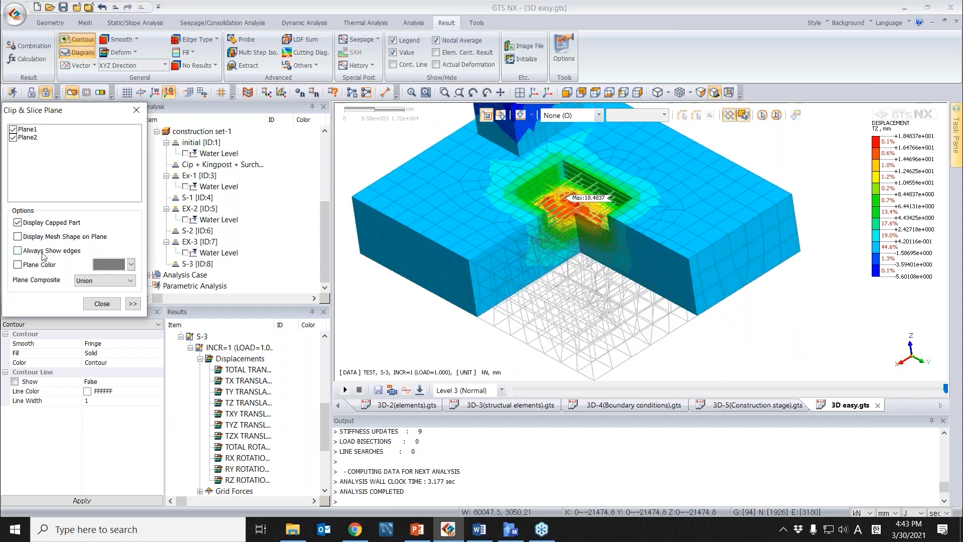
# Use the 3D - 2D Wizard to read displacement at four points on the cut faces beside the pit, and close it and the clipping settings.
pyautogui.click(311, 67)
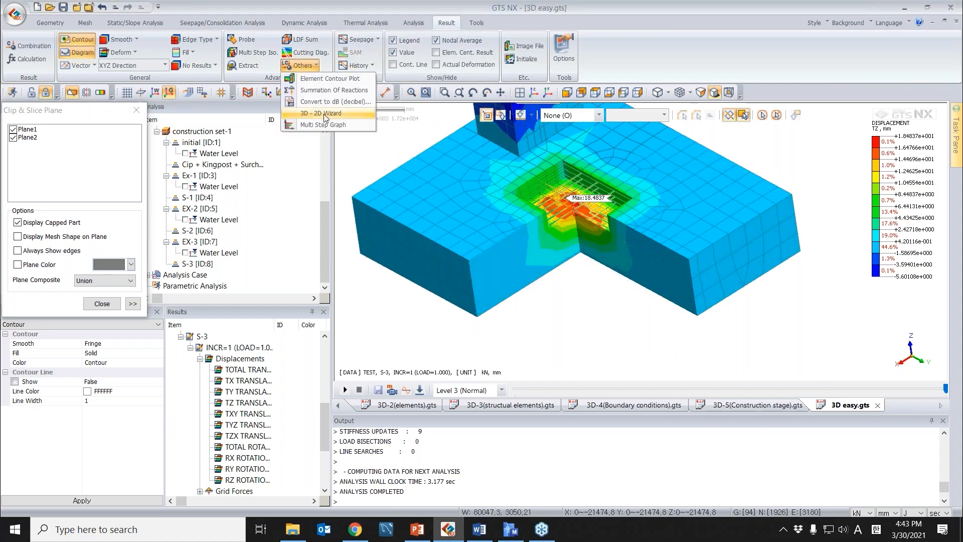
pyautogui.click(325, 113)
pyautogui.click(620, 231)
pyautogui.moveTo(620, 232); pyautogui.dragTo(617, 251, button='middle')
pyautogui.click(513, 239)
pyautogui.click(508, 222)
pyautogui.click(648, 253)
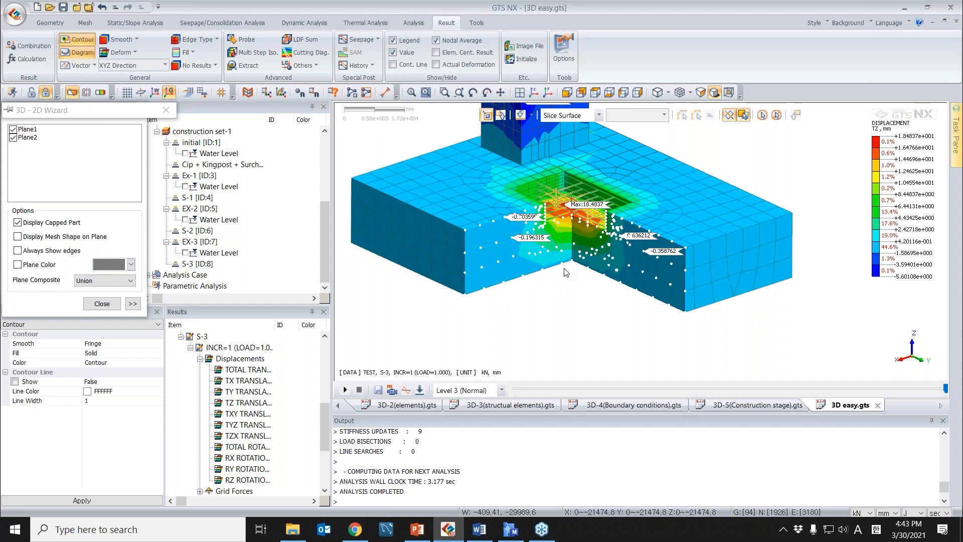
pyautogui.click(166, 110)
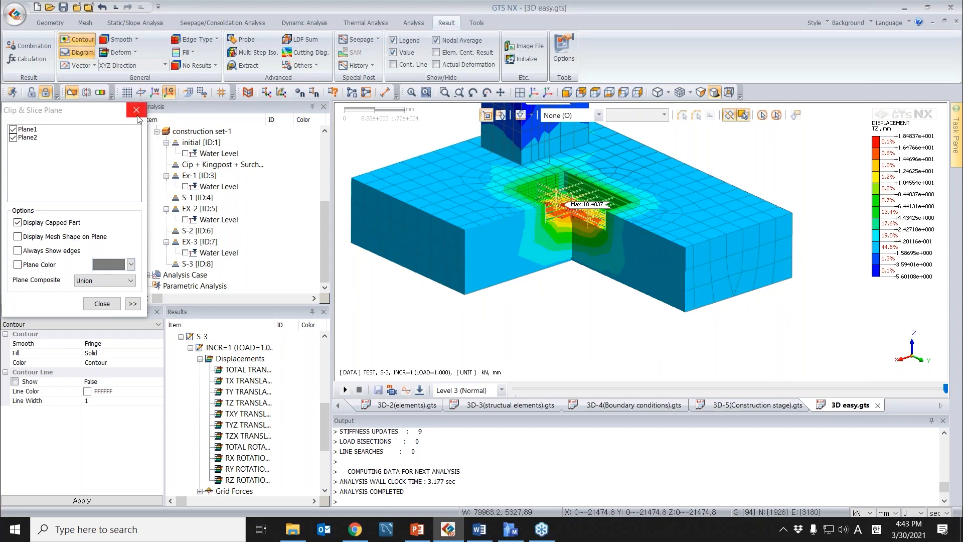
pyautogui.click(137, 113)
# Start a result image export for the clipped model and set its output type to Word.
pyautogui.moveTo(513, 242); pyautogui.dragTo(511, 269, button='middle')
pyautogui.scroll(-1, 511, 268)
pyautogui.press('ctrl')
pyautogui.click(527, 50)
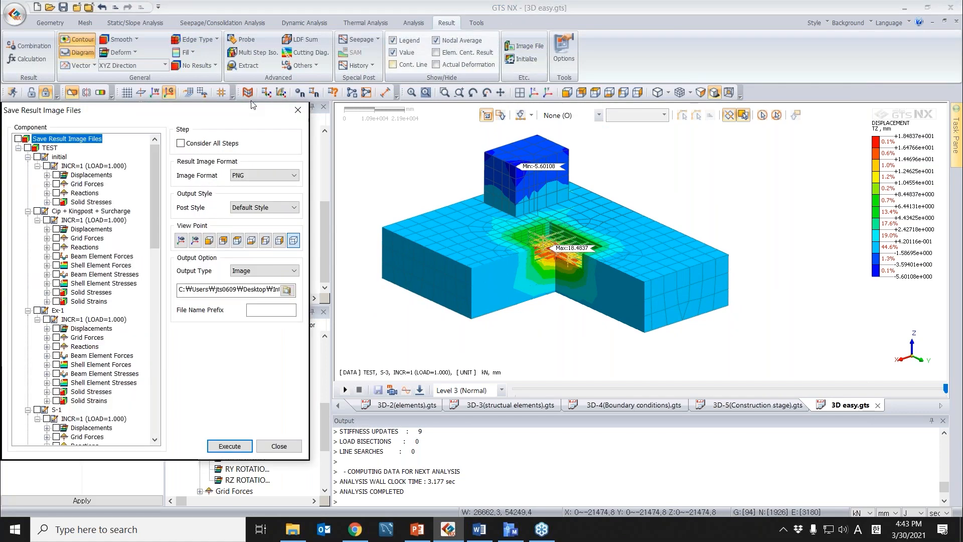
pyautogui.moveTo(252, 106); pyautogui.dragTo(353, 45)
pyautogui.click(362, 211)
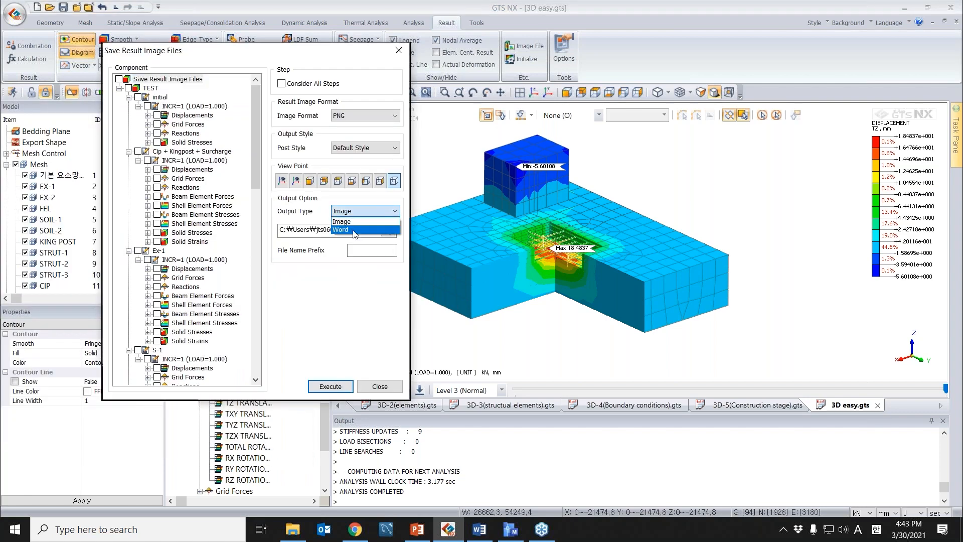
pyautogui.click(361, 226)
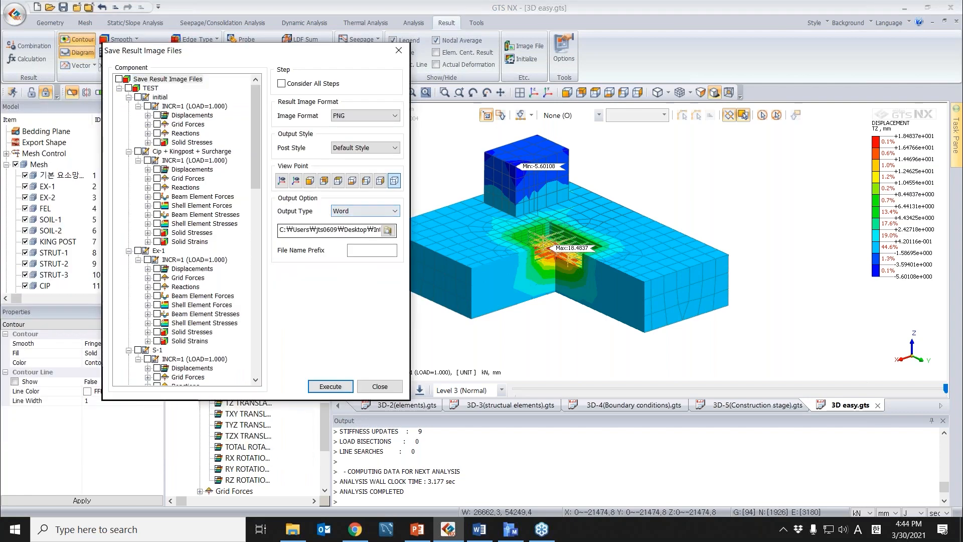
# Switch to Word to examine the displacement images in tx ty image file.docx, and return to GTS NX to close the image export.
pyautogui.click(486, 529)
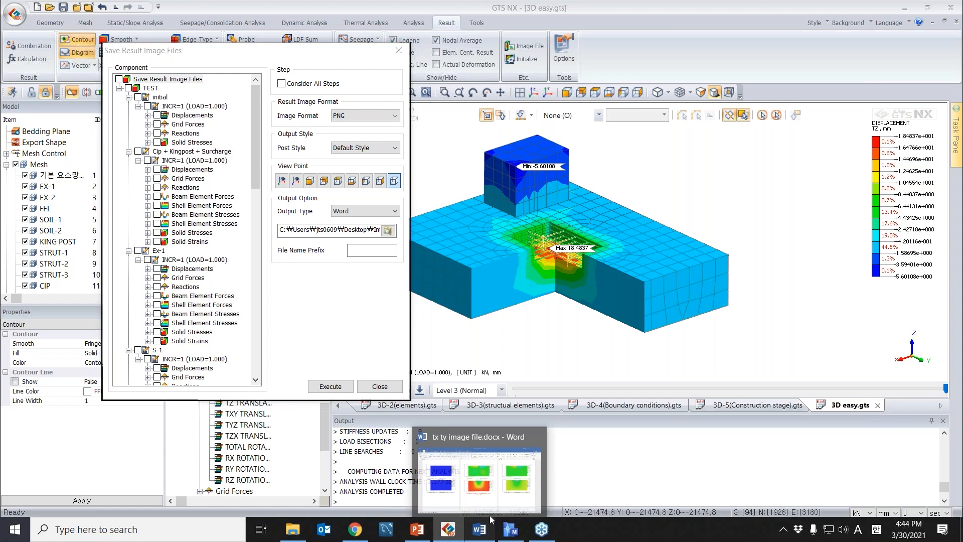
pyautogui.click(489, 515)
pyautogui.moveTo(959, 139); pyautogui.dragTo(487, 186)
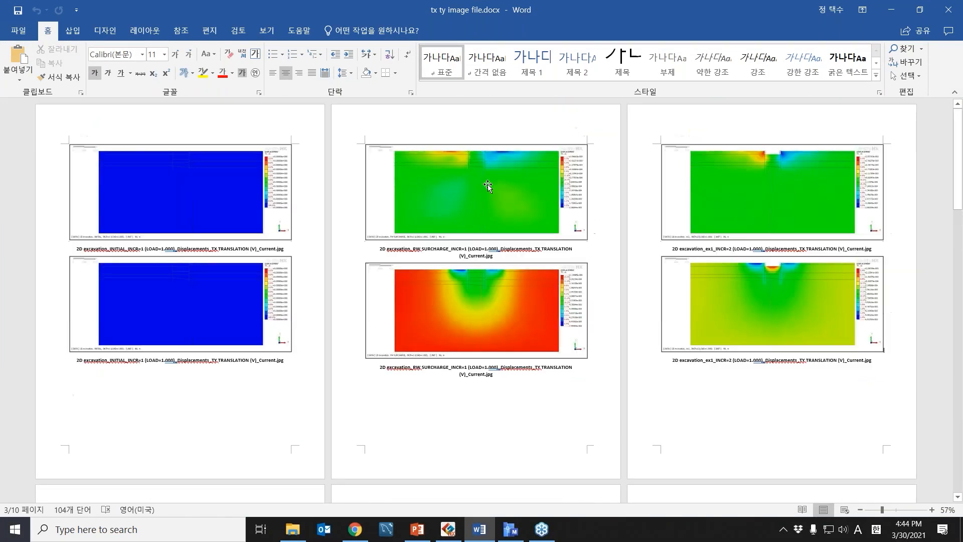
pyautogui.click(891, 10)
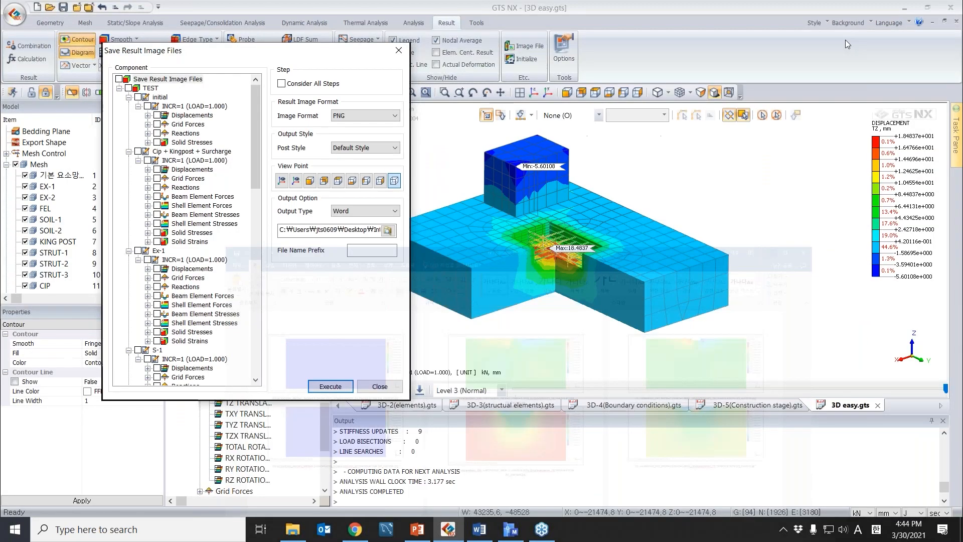
pyautogui.click(399, 50)
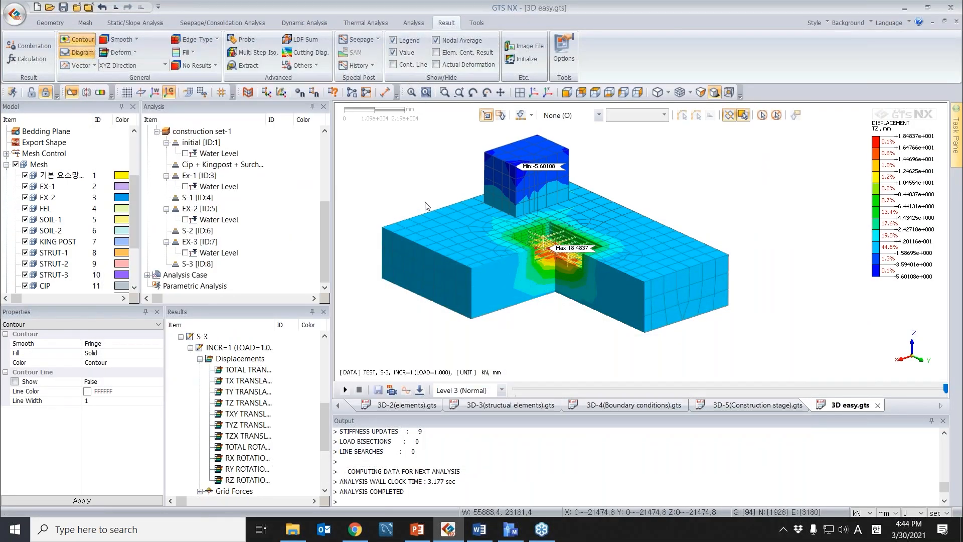